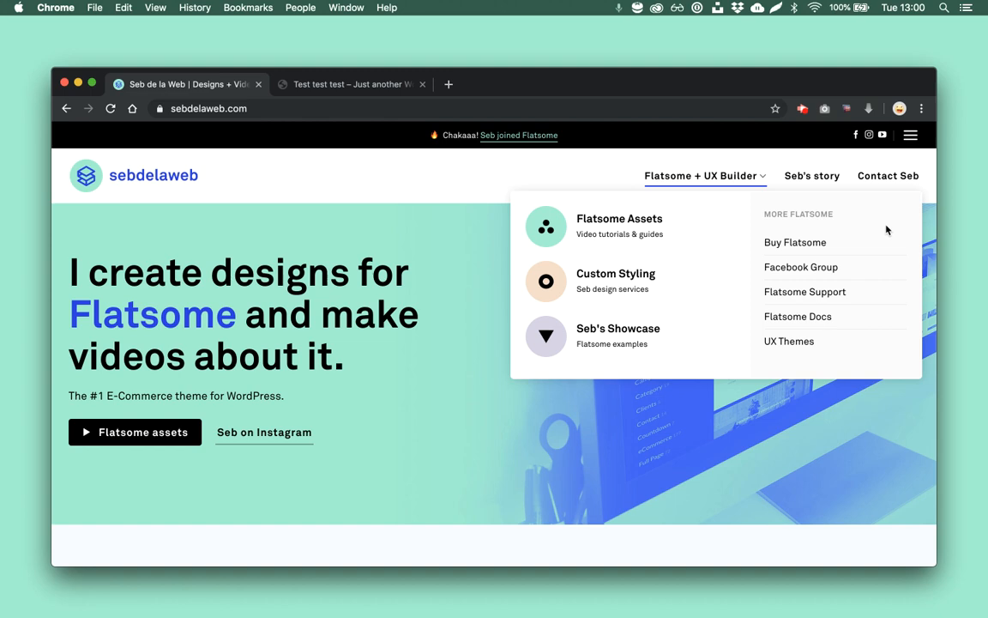
Step: Return to the "Customise Dropdown Menu with Flatsome UX Builder" post and look over its CSS and UX Shortcode sections
left_click(66, 108)
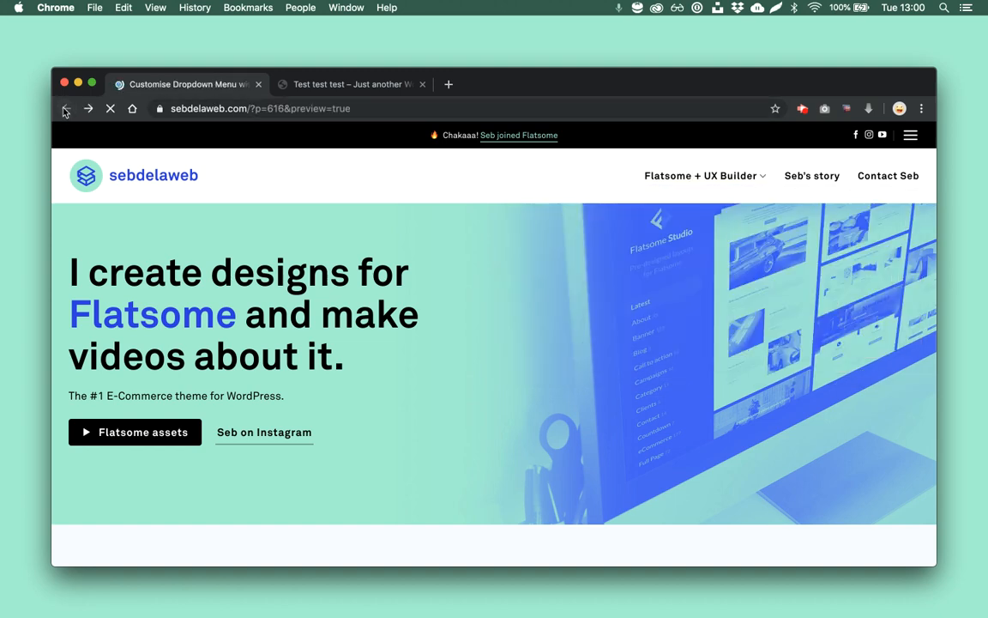
scroll(173, 244, "down", 3)
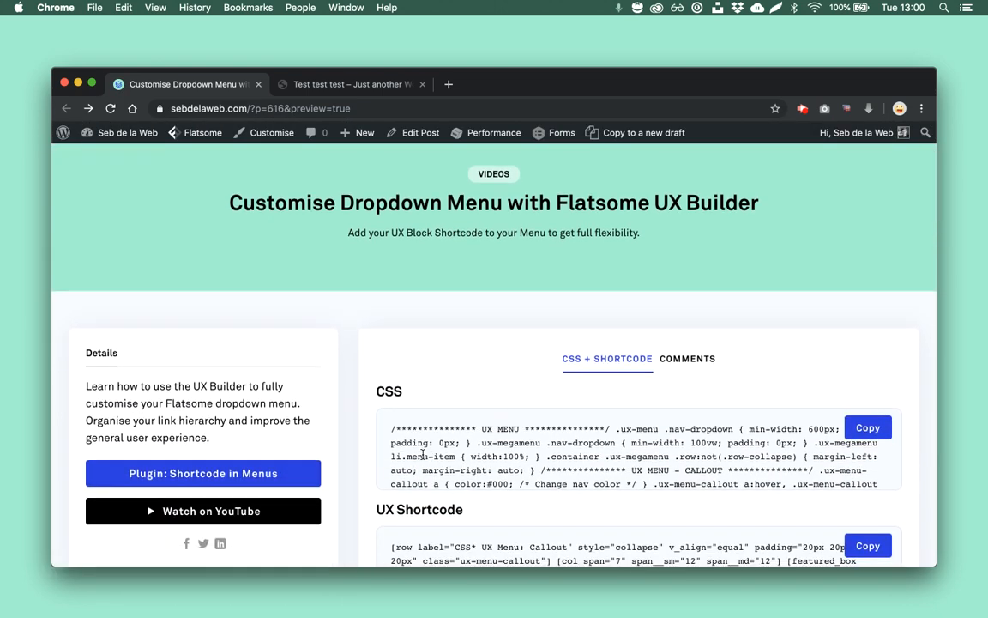
scroll(423, 403, "down", 1)
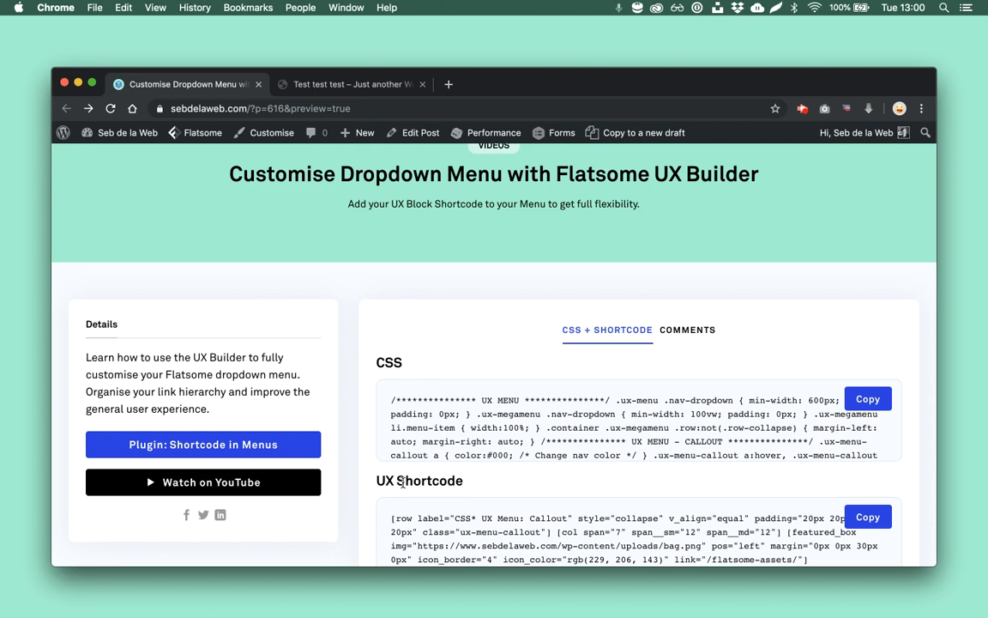
scroll(400, 482, "up", 5)
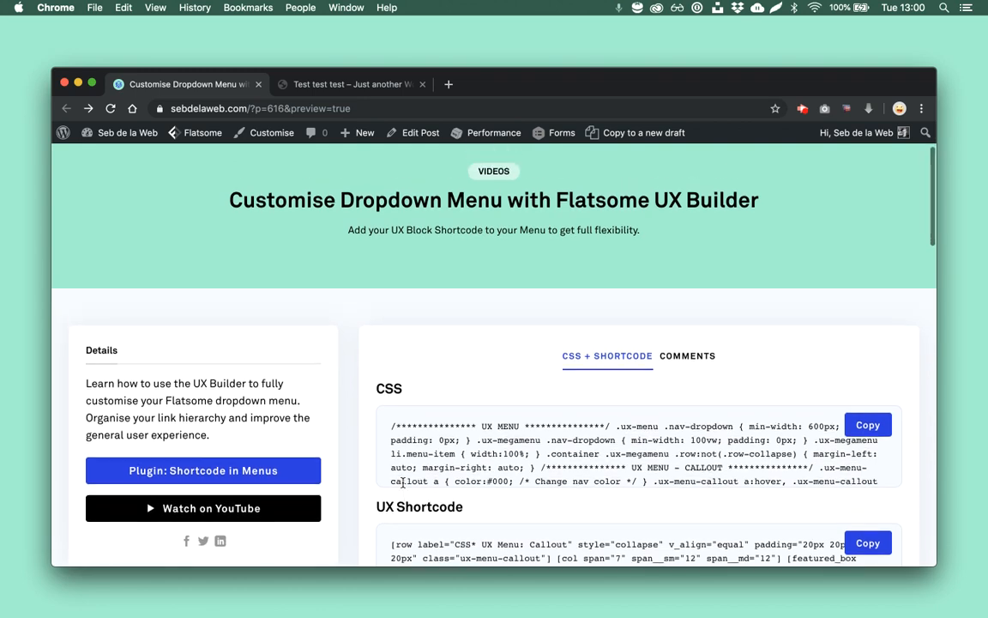
Step: In the test site's WordPress admin, search the available plugins for "shortcode in menus"
left_click(342, 84)
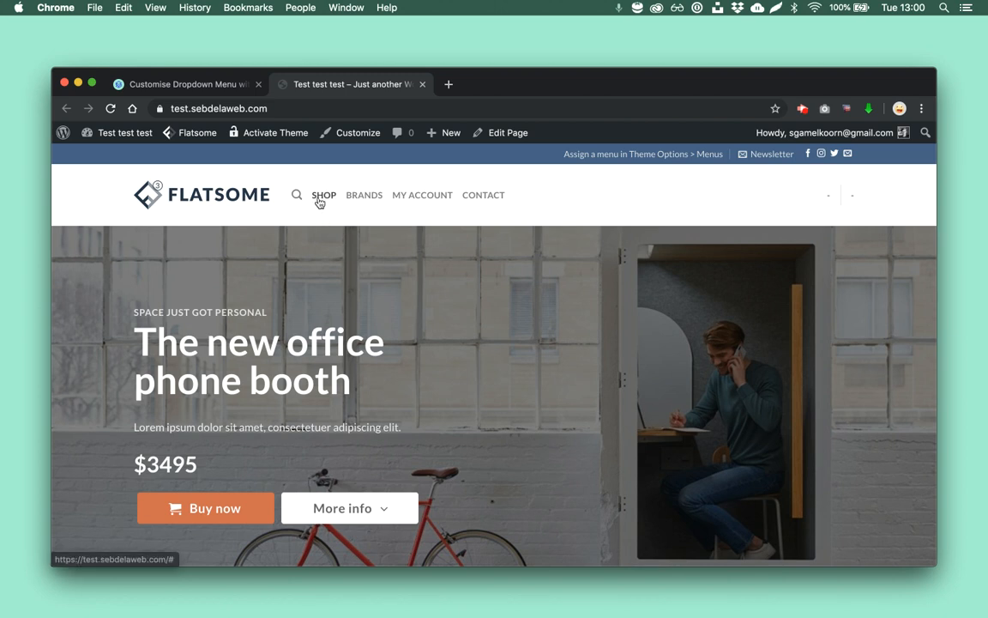
left_click(67, 135)
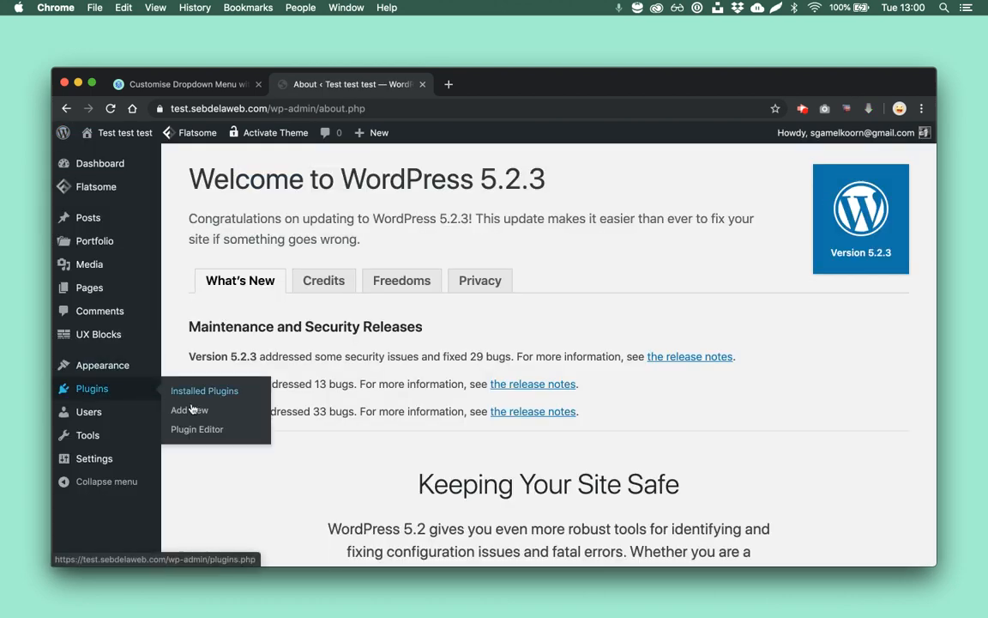
left_click(190, 410)
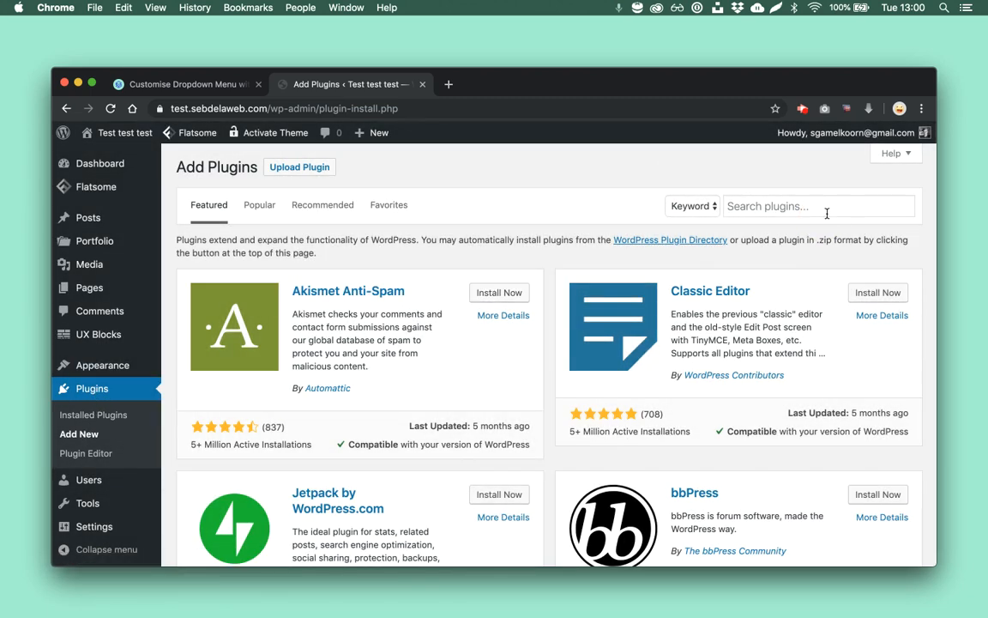
left_click(827, 213)
type("shor")
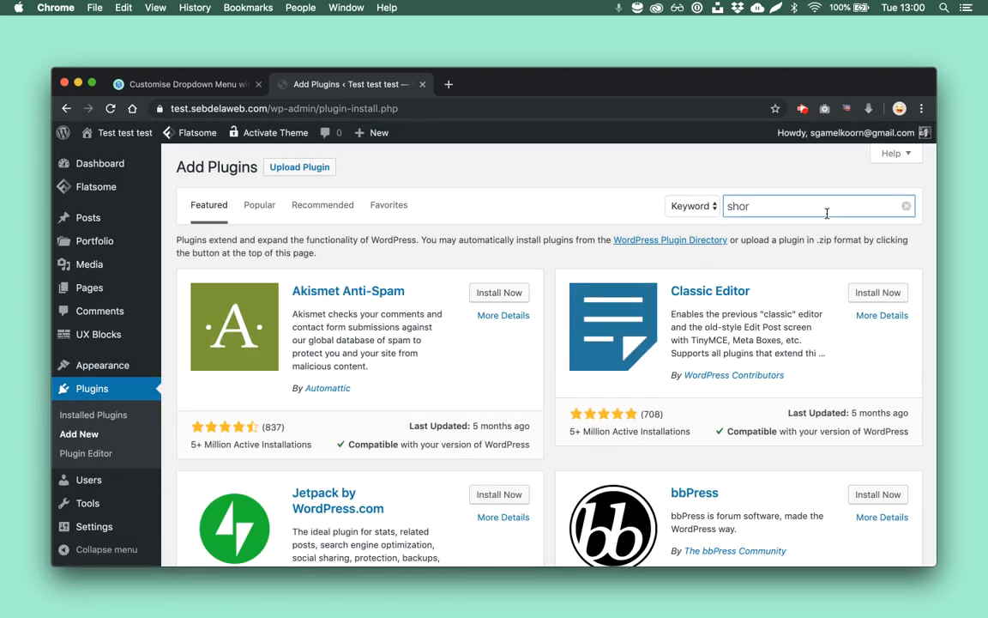
type("tcode to")
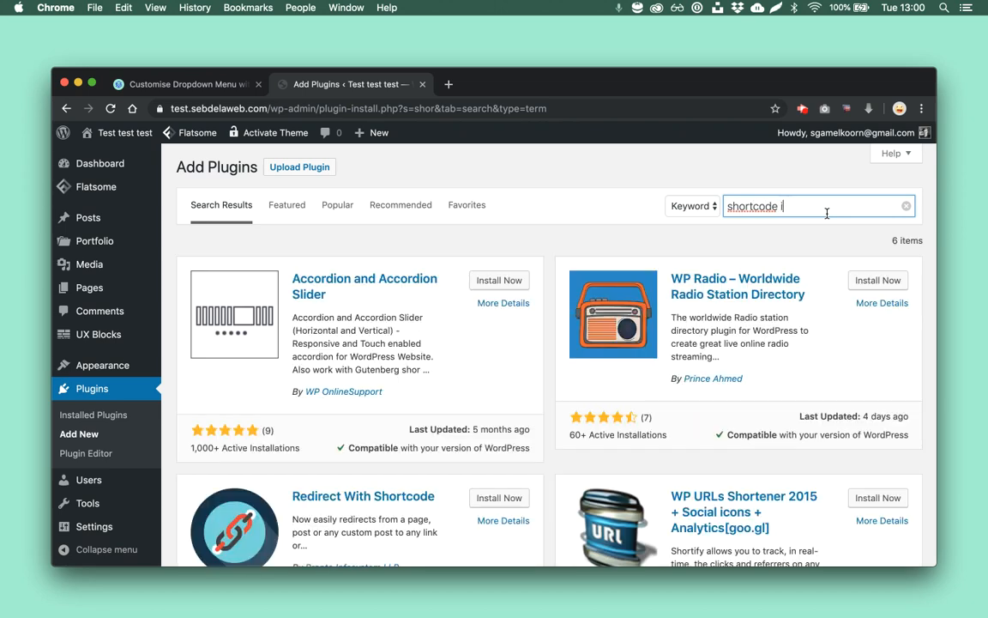
type(" menus")
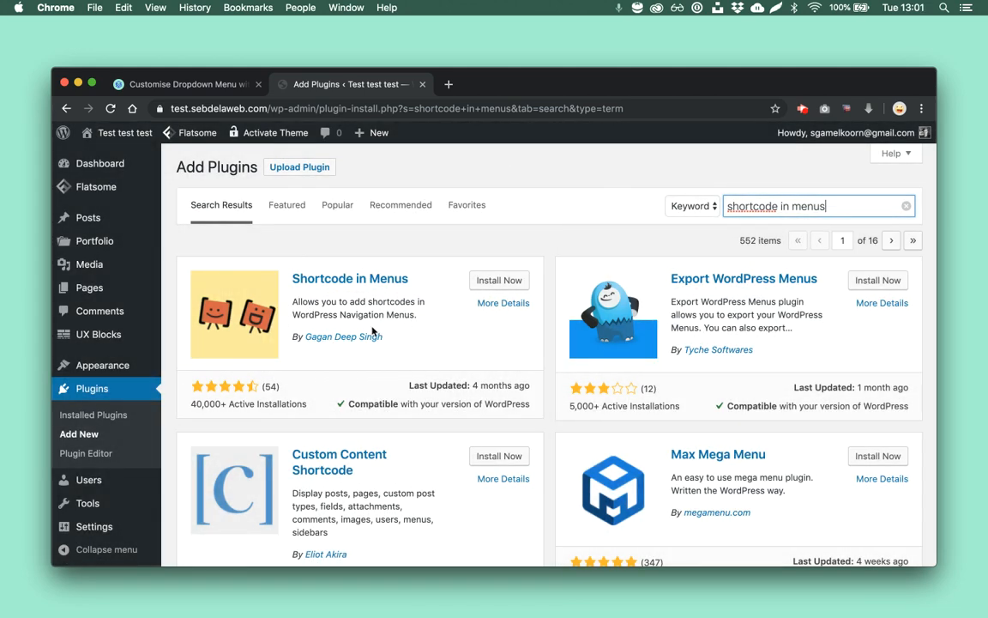
Step: Review the Shortcode in Menus plugin's details and the tutorial linked in its description
left_click(503, 303)
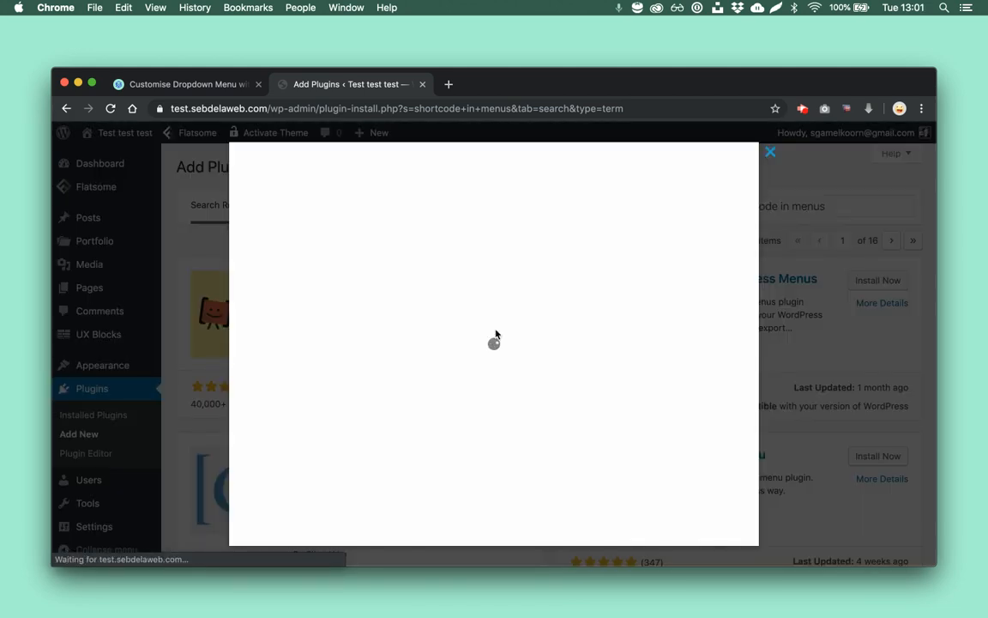
scroll(497, 365, "down", 3)
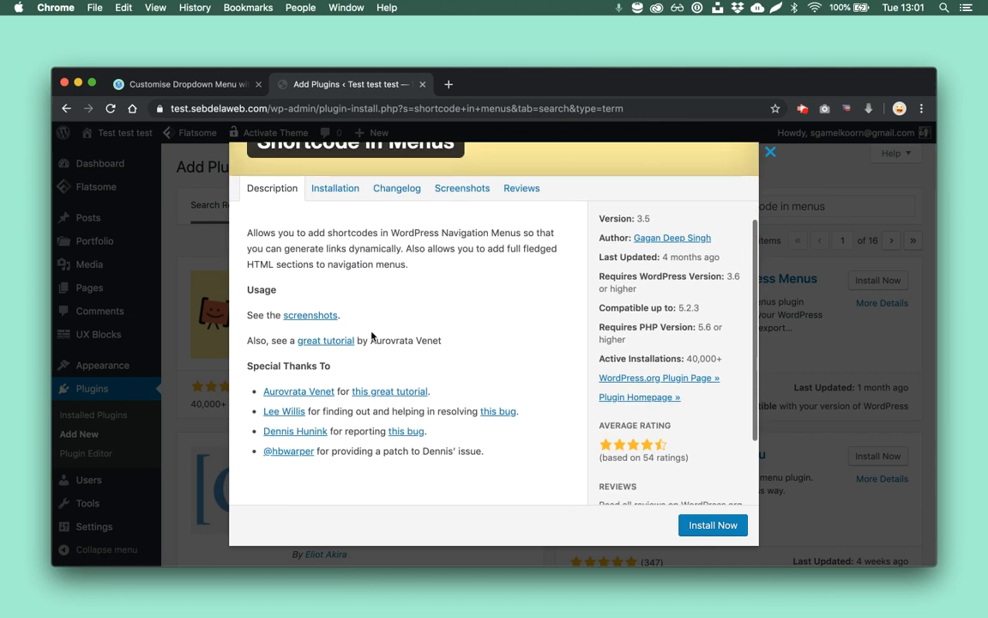
left_click(328, 340)
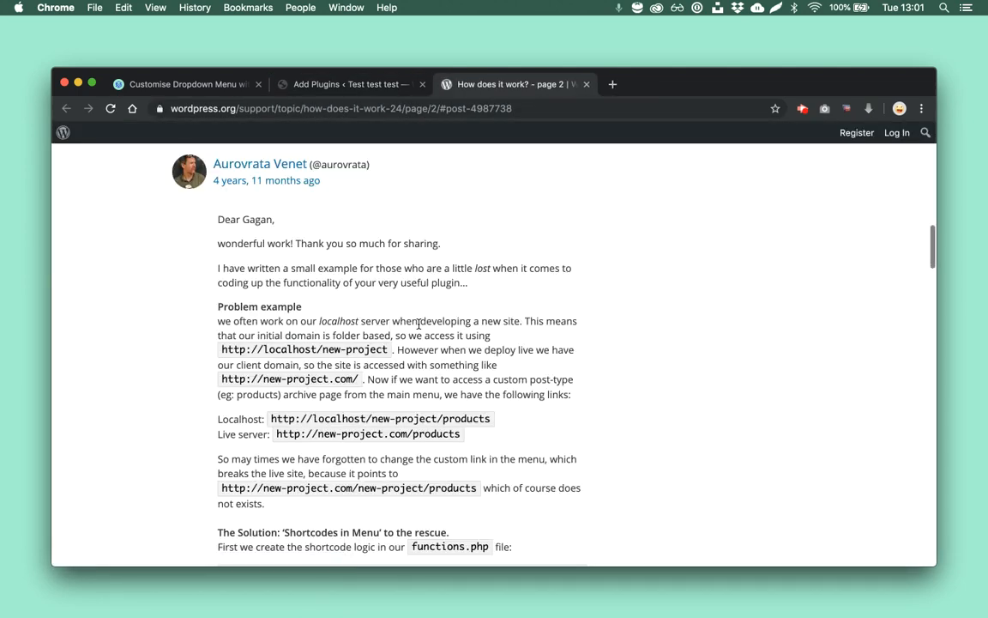
scroll(419, 323, "down", 6)
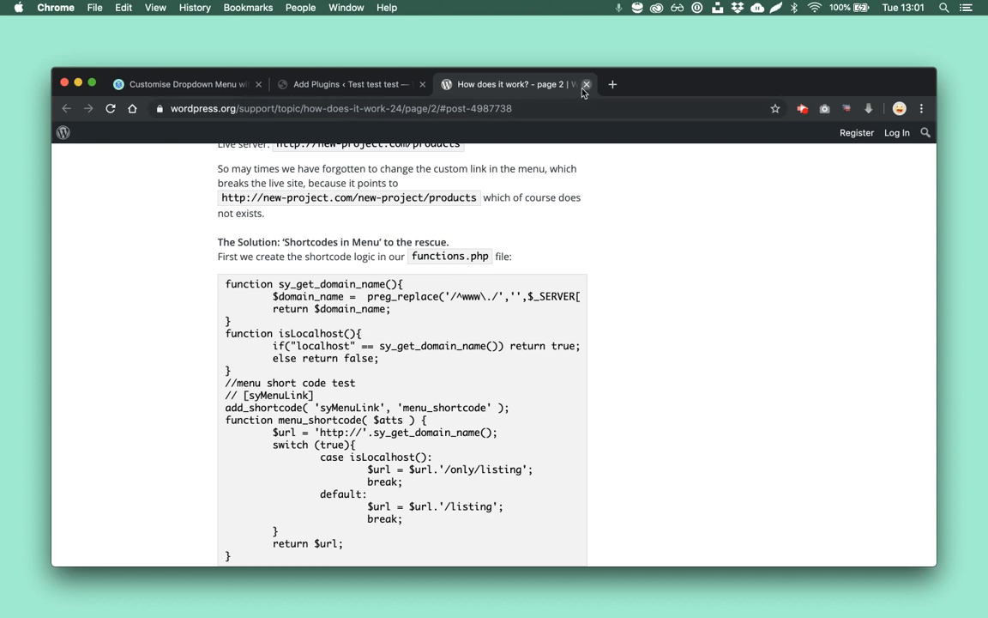
left_click(586, 84)
Step: Install and activate the Shortcode in Menus plugin on the test site
scroll(582, 262, "up", 4)
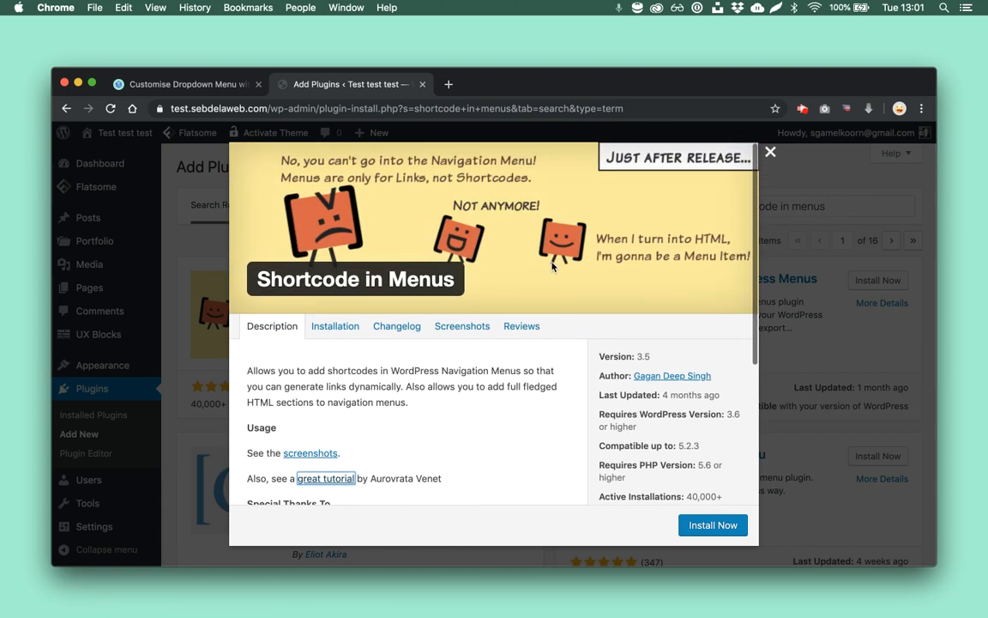
left_click(700, 527)
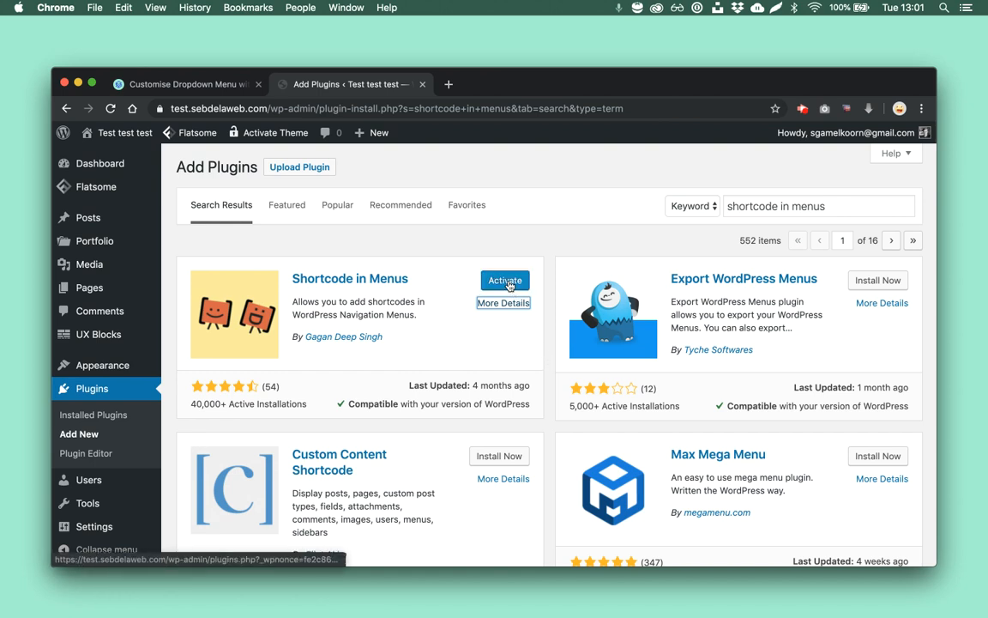
left_click(506, 282)
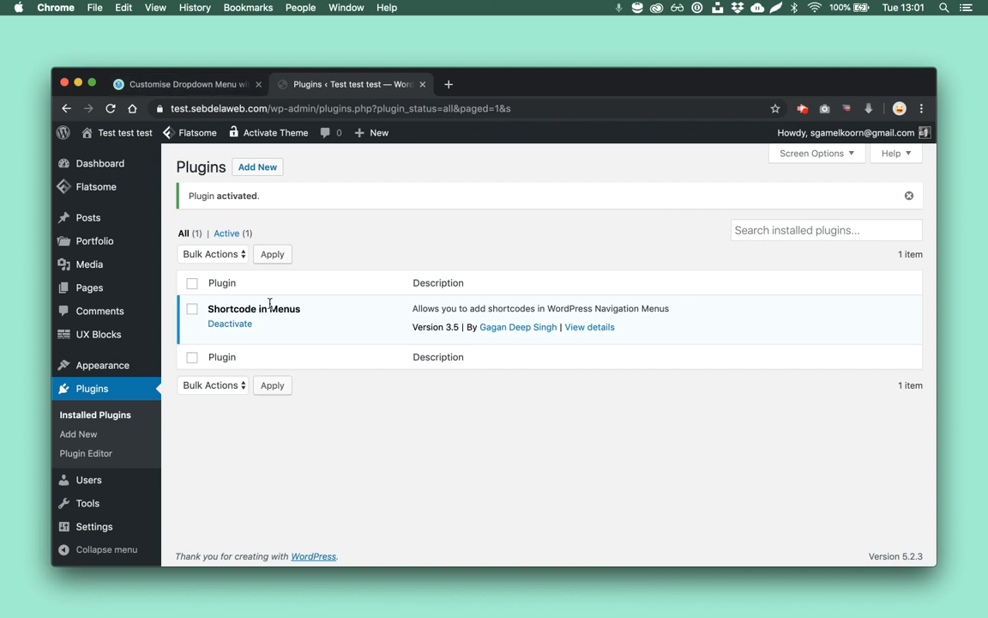
Step: Copy the CSS code from the "Customise Dropdown Menu with Flatsome UX Builder" post
left_click(214, 84)
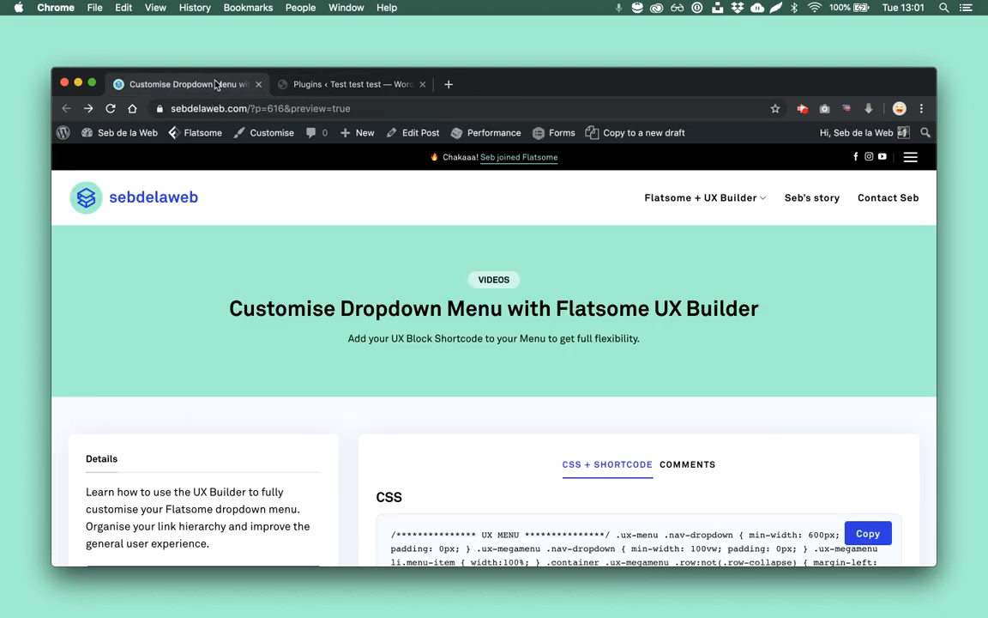
scroll(514, 419, "down", 3)
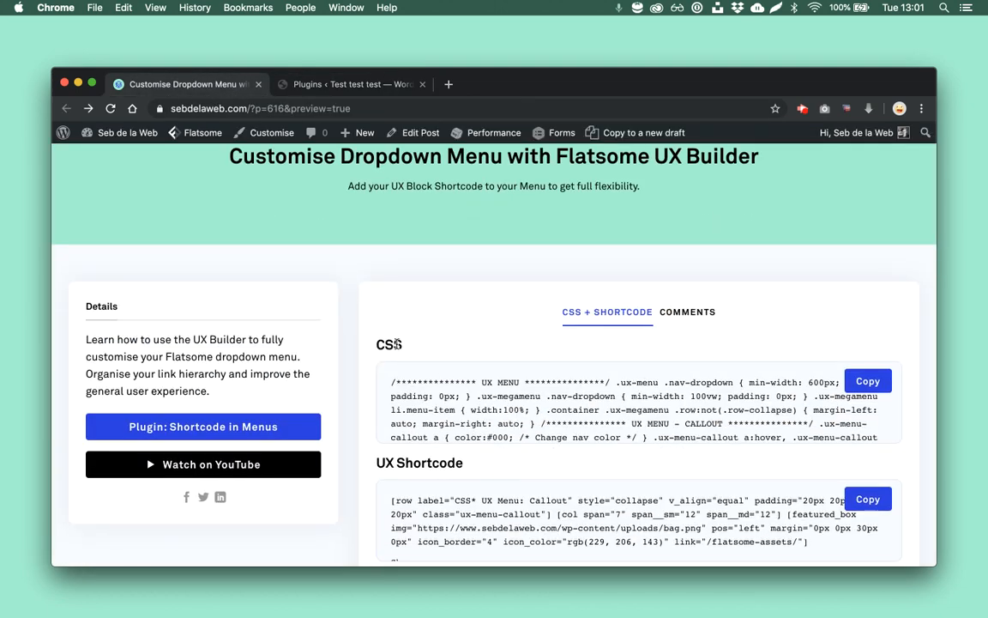
left_click(868, 381)
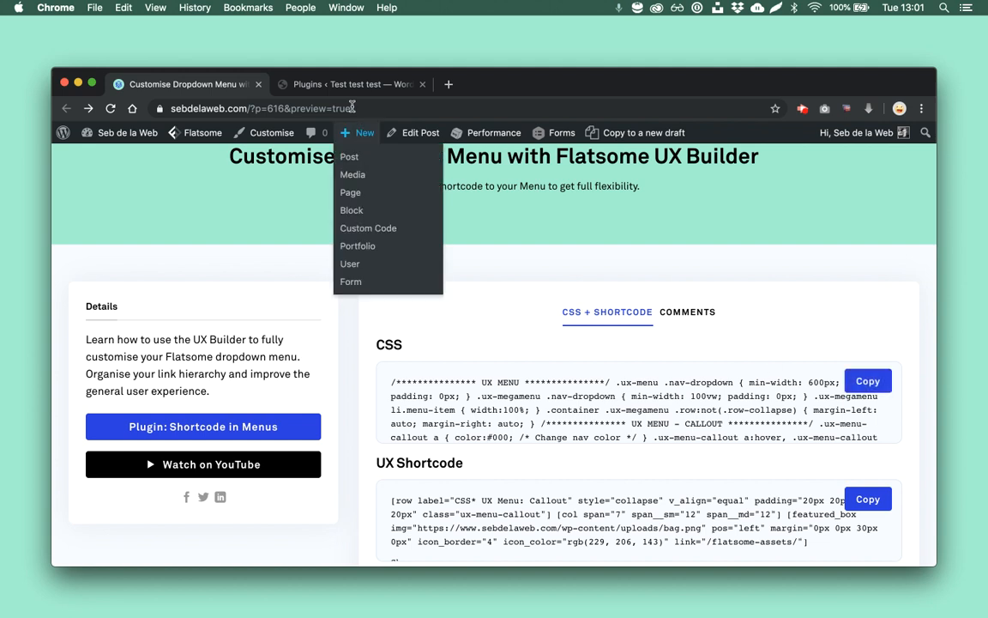
Step: Paste the copied CSS on a new line at the end of the Flatsome Child theme's style.css on the test site
left_click(326, 83)
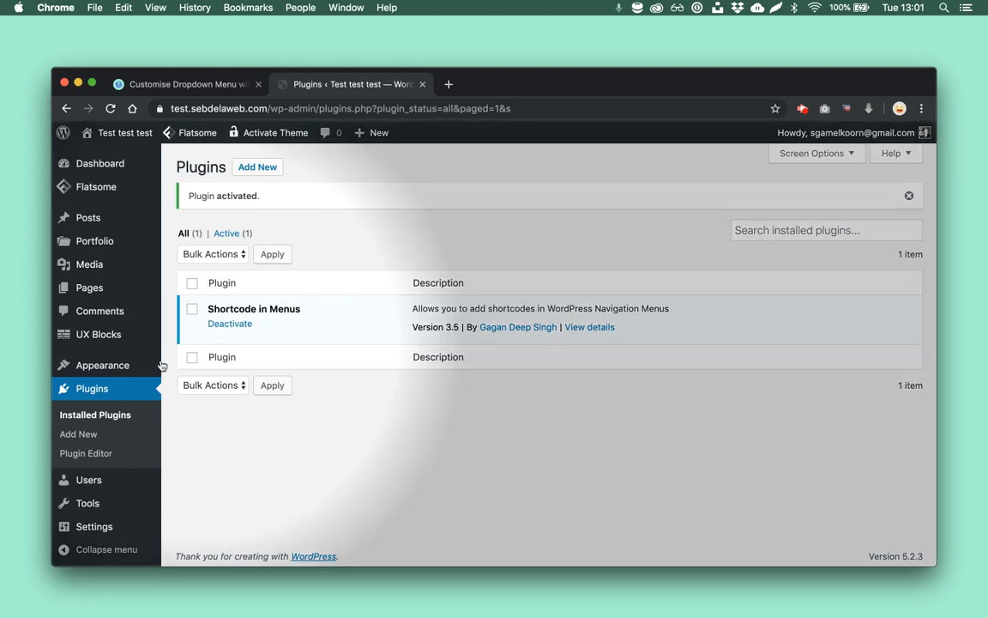
mouse_move(128, 367)
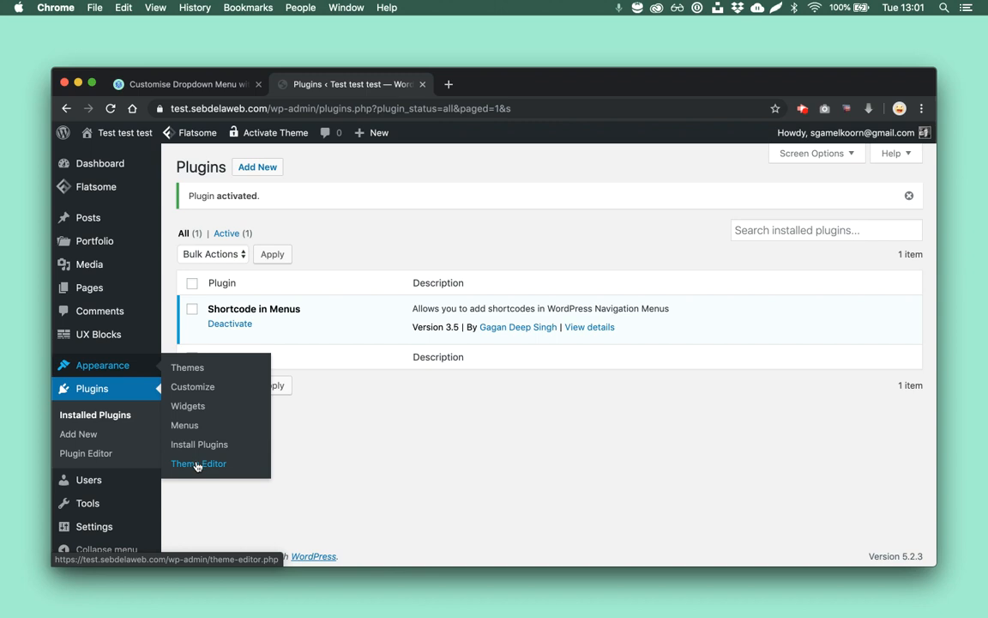
left_click(197, 464)
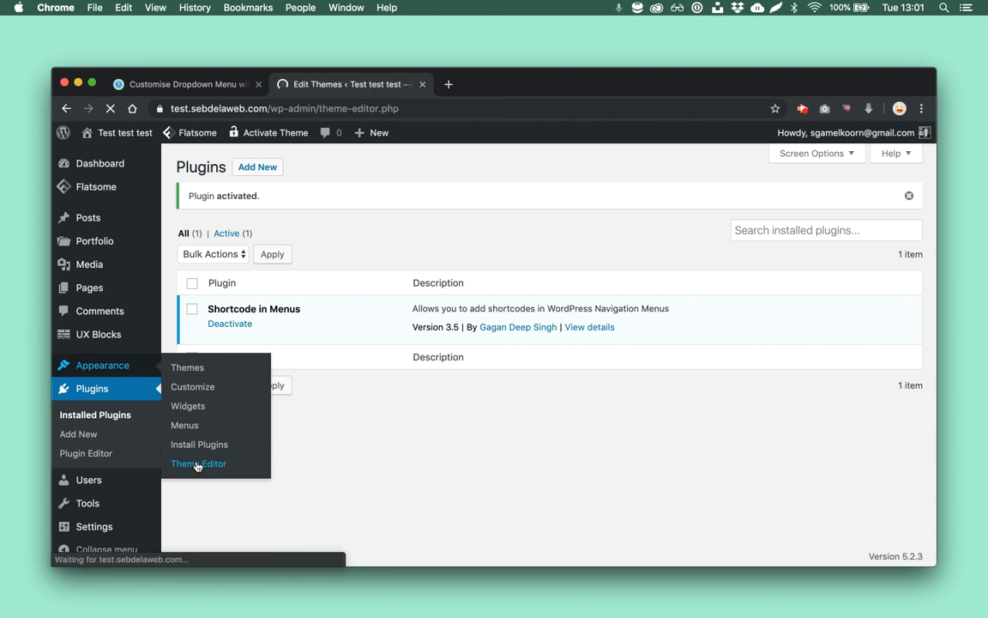
key("Return")
key("super+v")
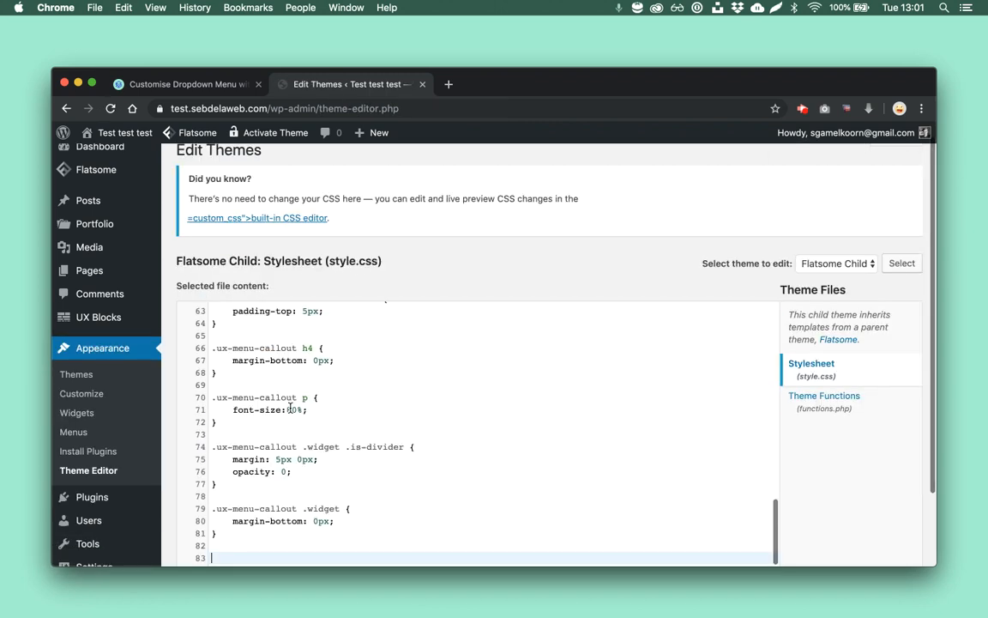
Step: Read through the pasted CSS in style.css, from the UX MENU - CALLOUT rules back to the UX MENU heading comment
scroll(290, 410, "up", 5)
scroll(290, 410, "up", 4)
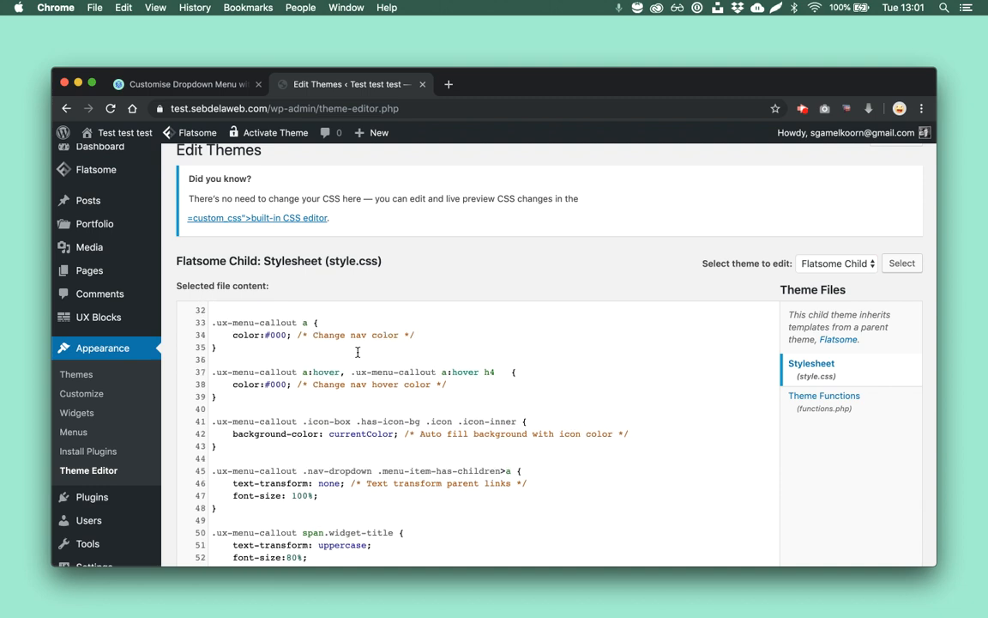
scroll(358, 352, "up", 3)
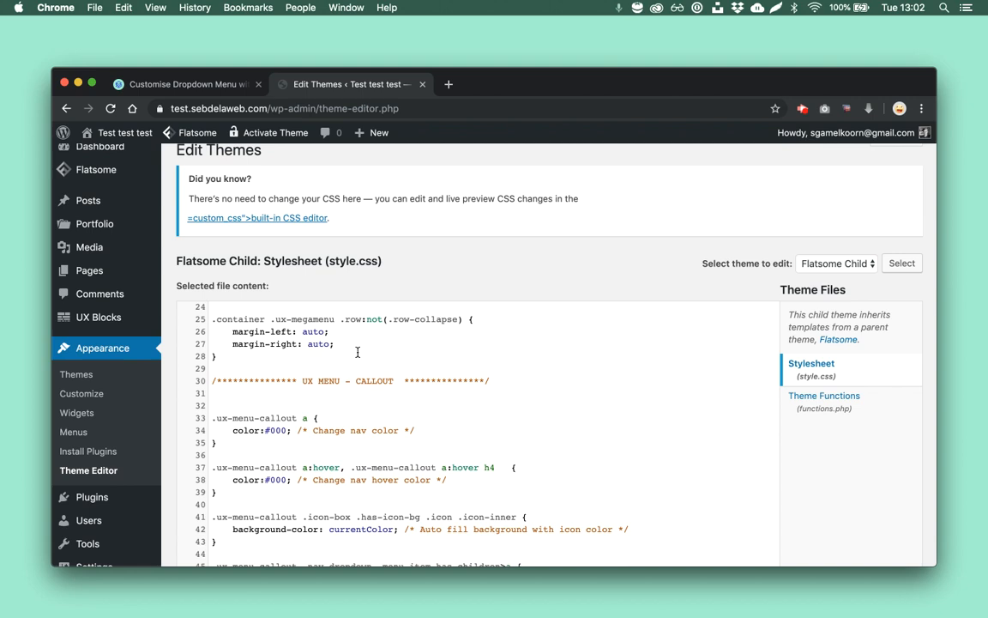
scroll(358, 352, "up", 3)
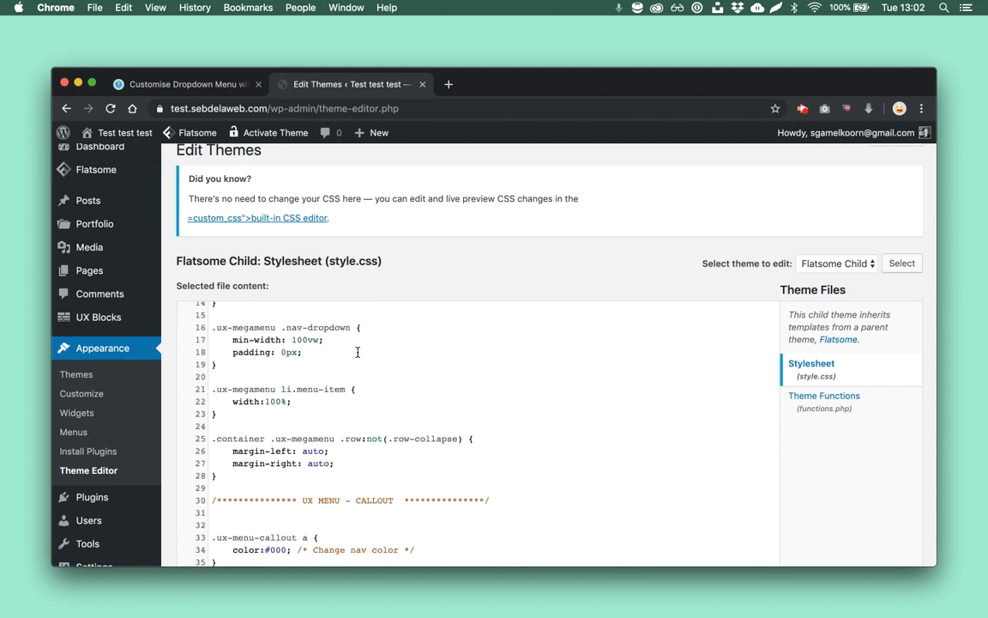
scroll(358, 352, "up", 2)
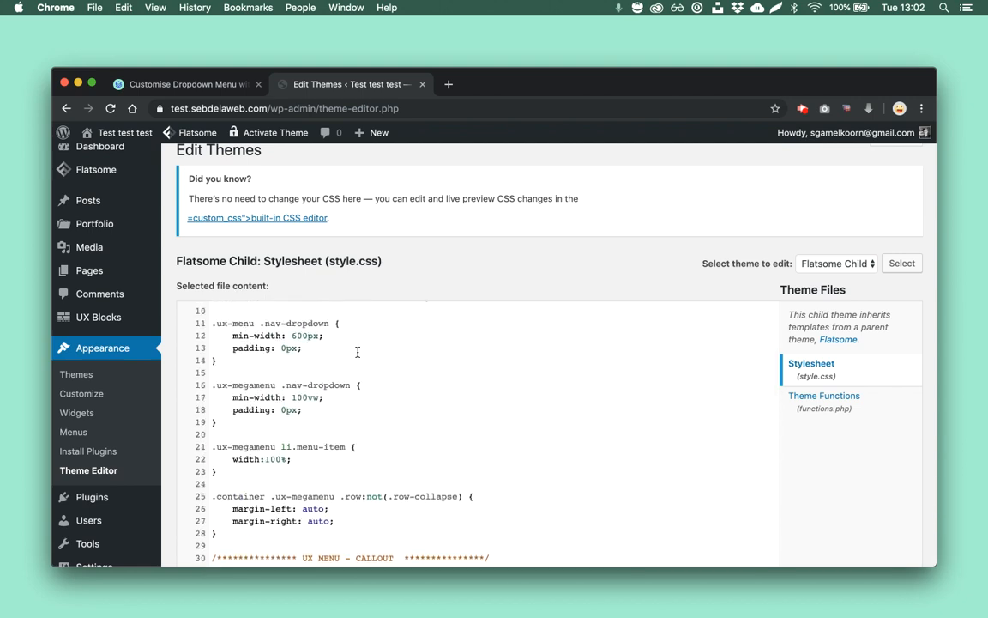
scroll(357, 352, "up", 2)
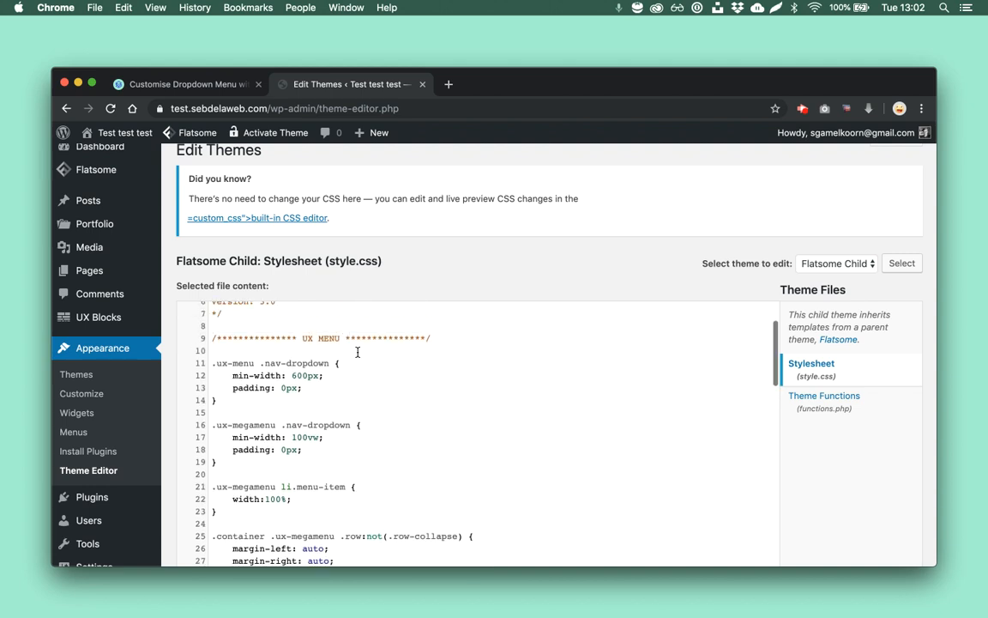
left_click_drag(214, 338, 433, 340)
scroll(305, 378, "down", 2)
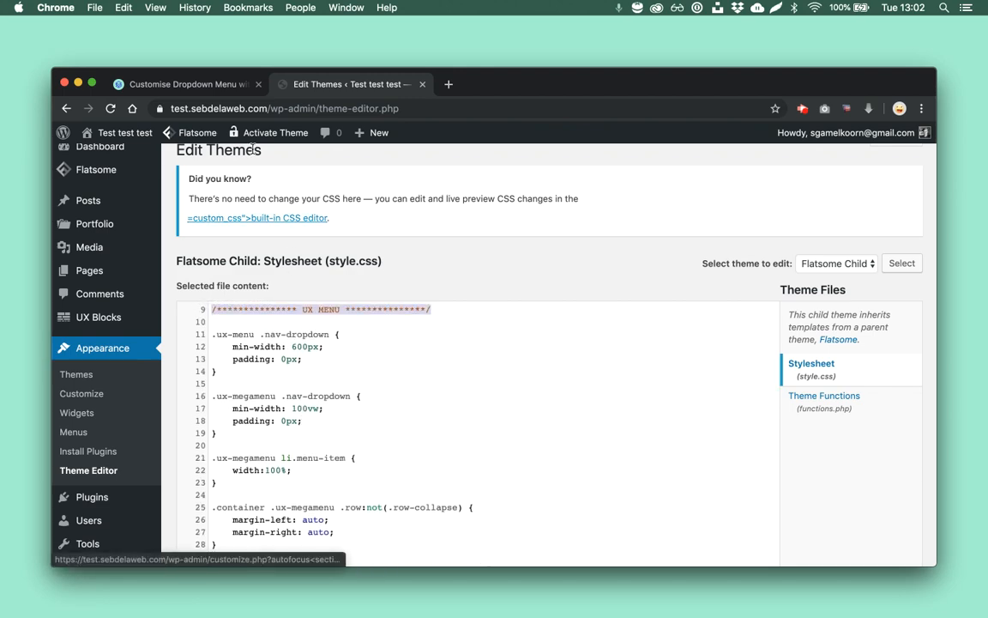
Step: Examine the Flatsome + UX Builder dropdown on the tutorial site, then the min-width rules for .ux-menu and .ux-megamenu in style.css
left_click(196, 80)
scroll(528, 197, "up", 3)
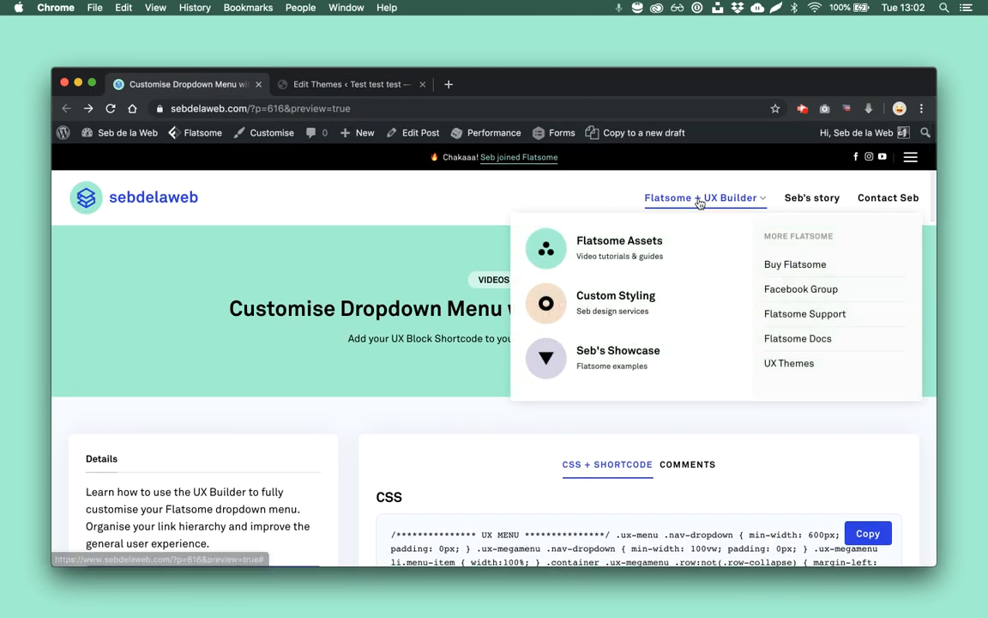
mouse_move(725, 199)
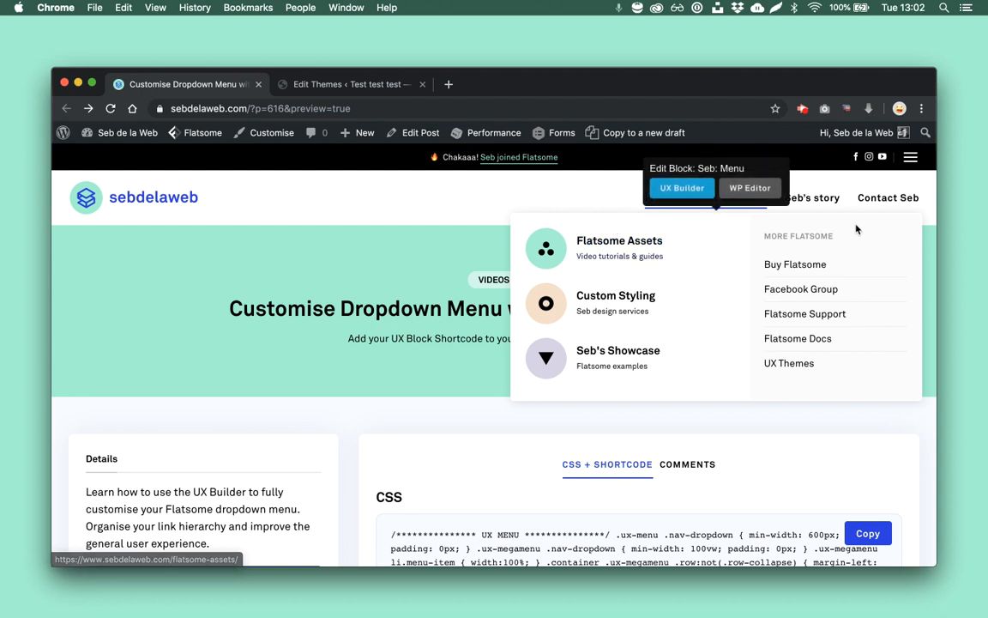
left_click(377, 84)
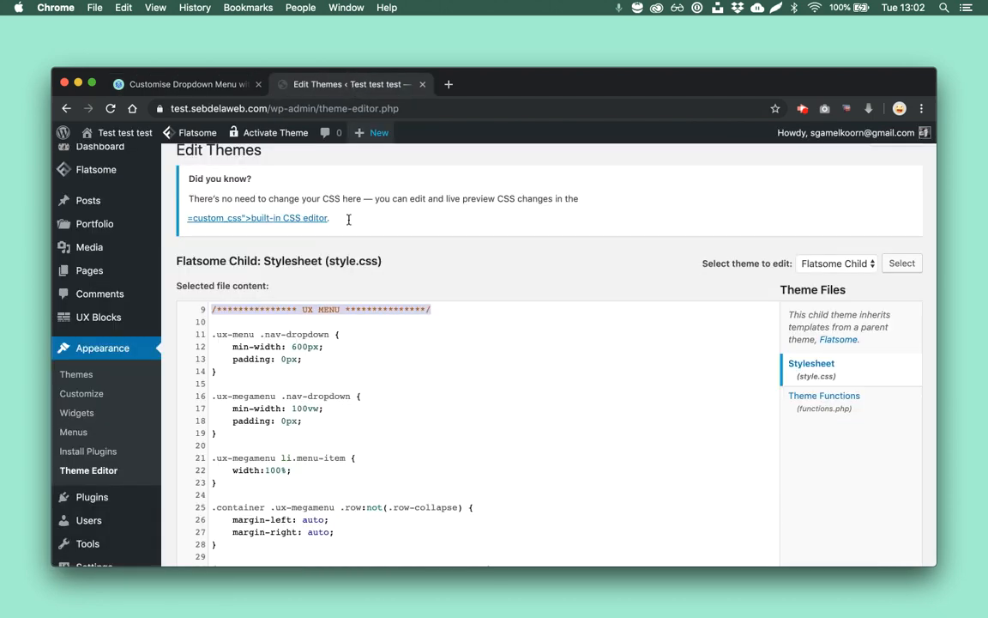
left_click_drag(330, 350, 230, 347)
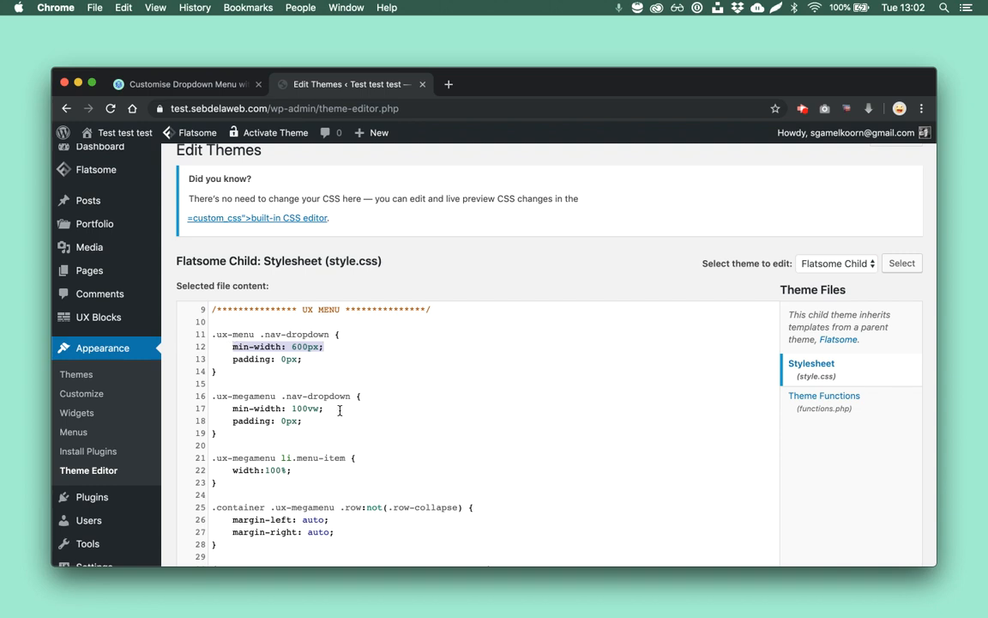
left_click_drag(340, 410, 230, 410)
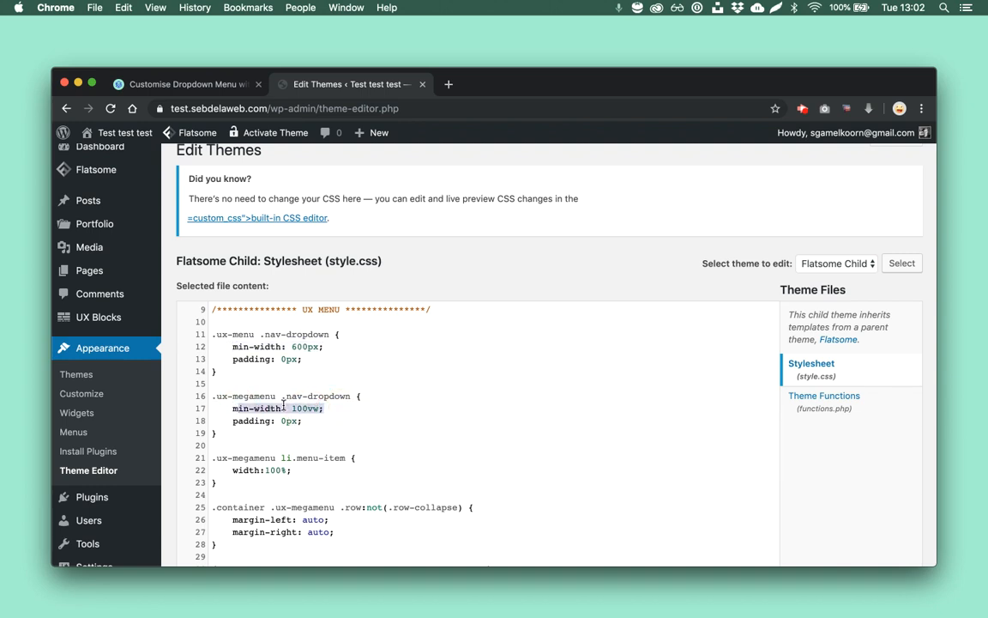
Step: Compare the UX MENU - CALLOUT rules in style.css with the Flatsome + UX Builder dropdown on the tutorial site
scroll(283, 406, "down", 5)
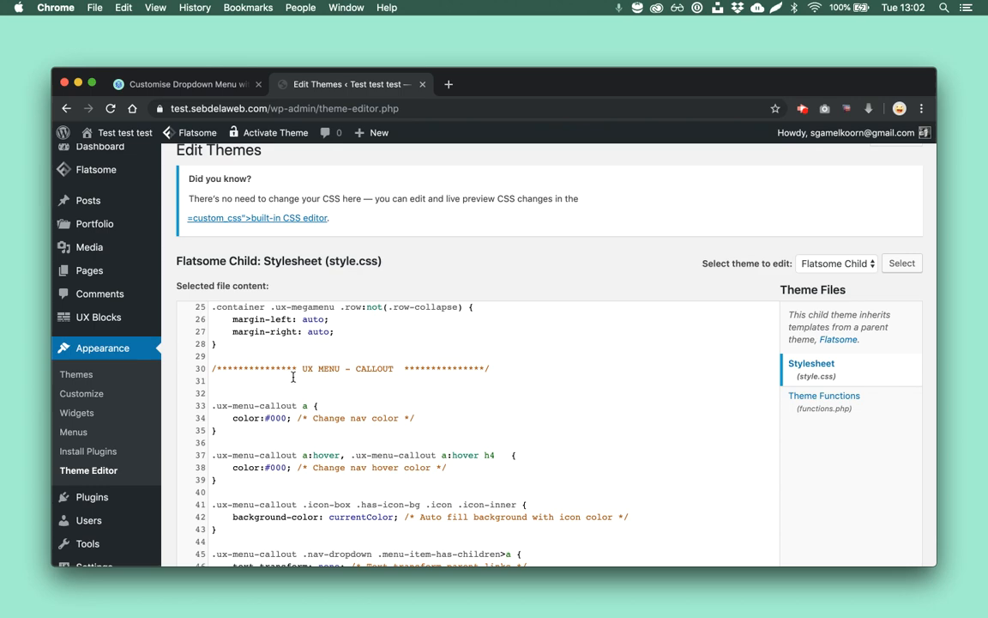
scroll(293, 377, "down", 3)
left_click(220, 86)
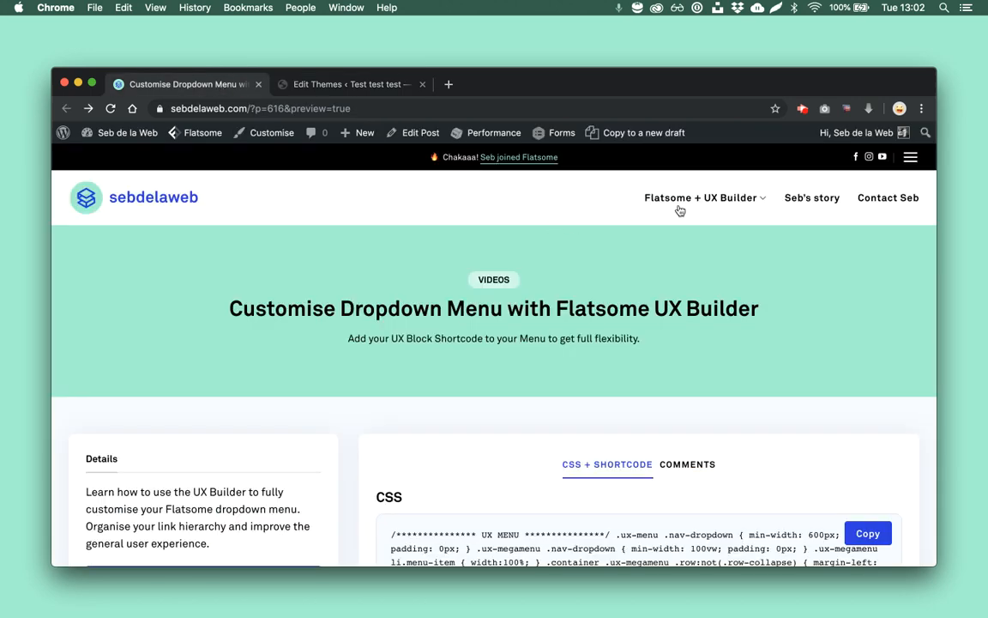
mouse_move(679, 210)
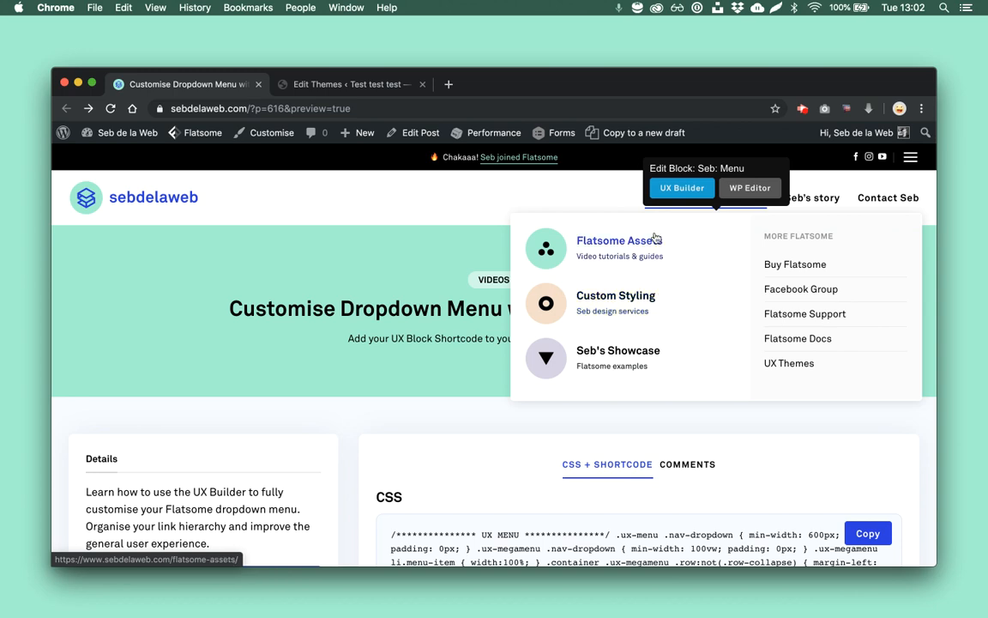
left_click(347, 84)
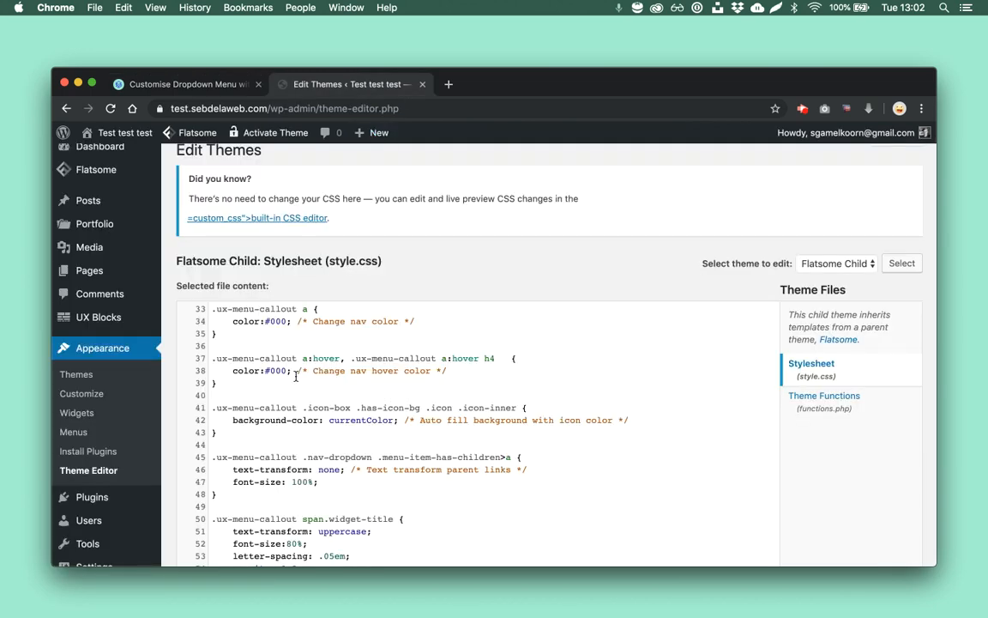
scroll(215, 368, "up", 3)
left_click(219, 370)
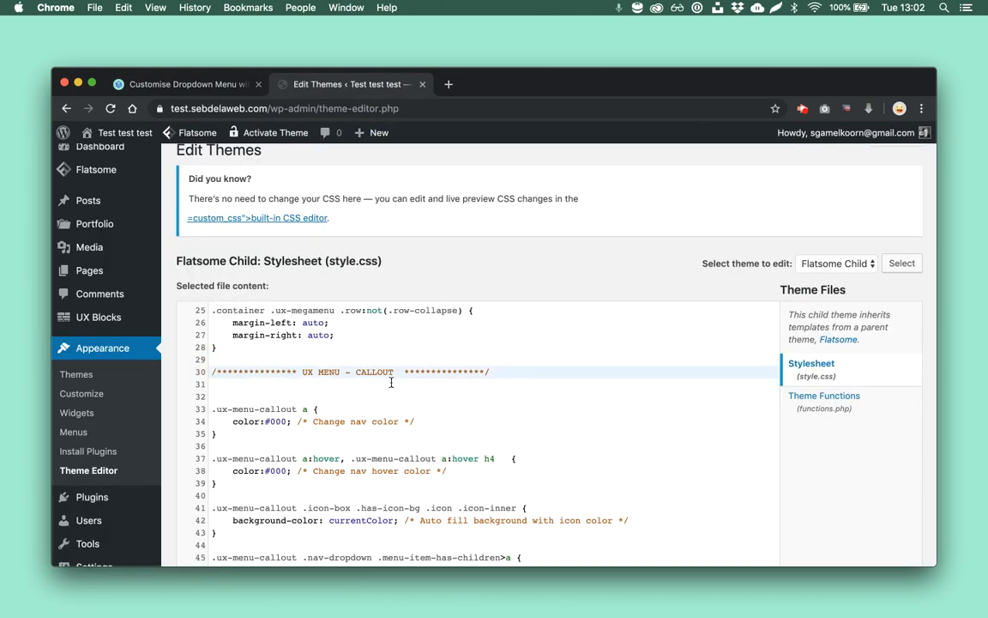
left_click_drag(210, 365, 260, 613)
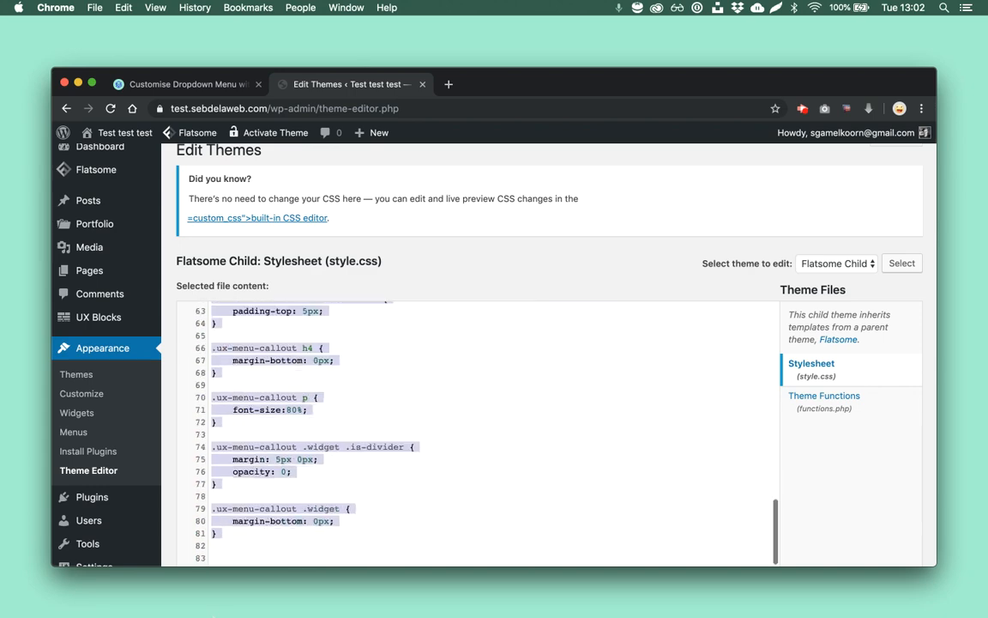
scroll(331, 419, "up", 5)
scroll(330, 418, "up", 8)
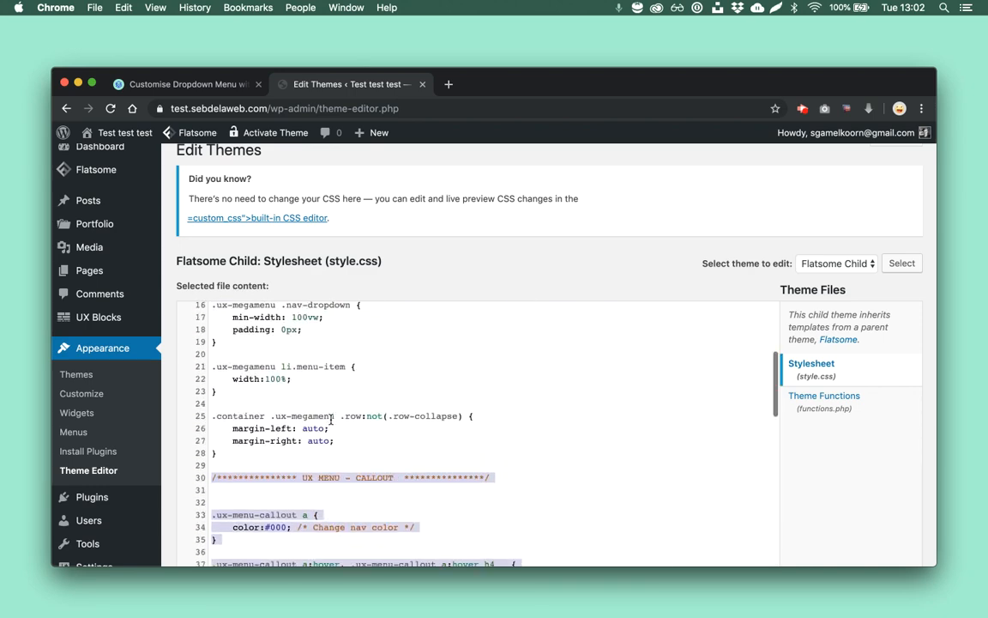
scroll(329, 430, "up", 1)
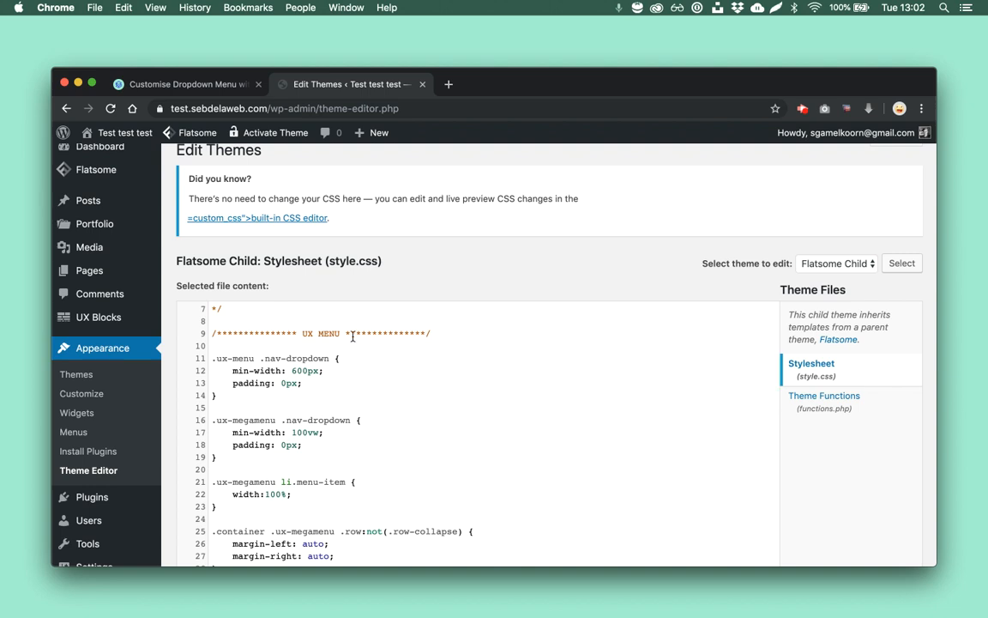
Step: Save the Flatsome Child theme's style.css with the pasted menu CSS
scroll(333, 311, "down", 15)
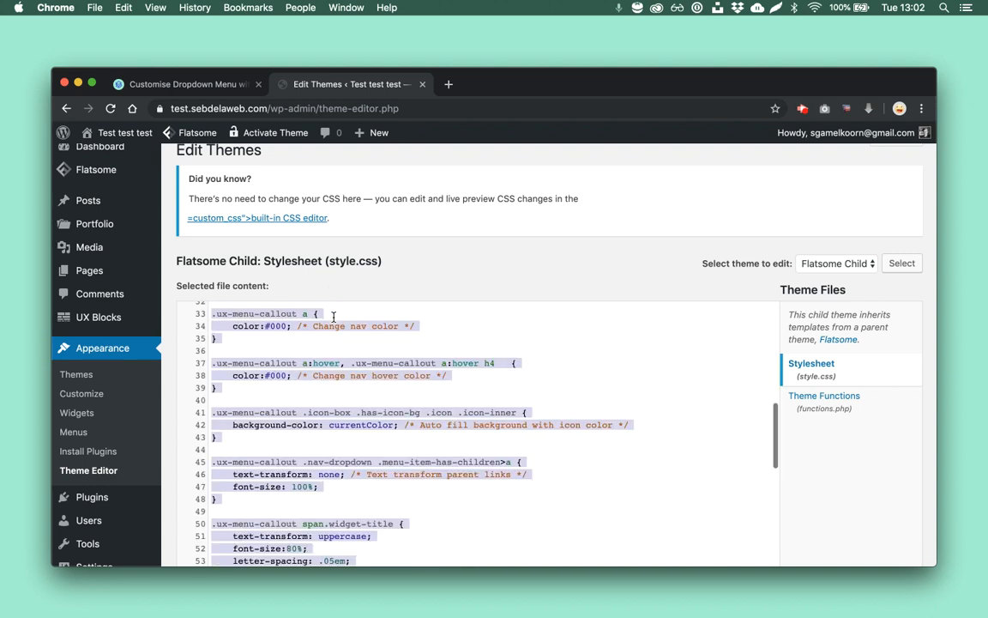
scroll(839, 393, "down", 2)
left_click(225, 504)
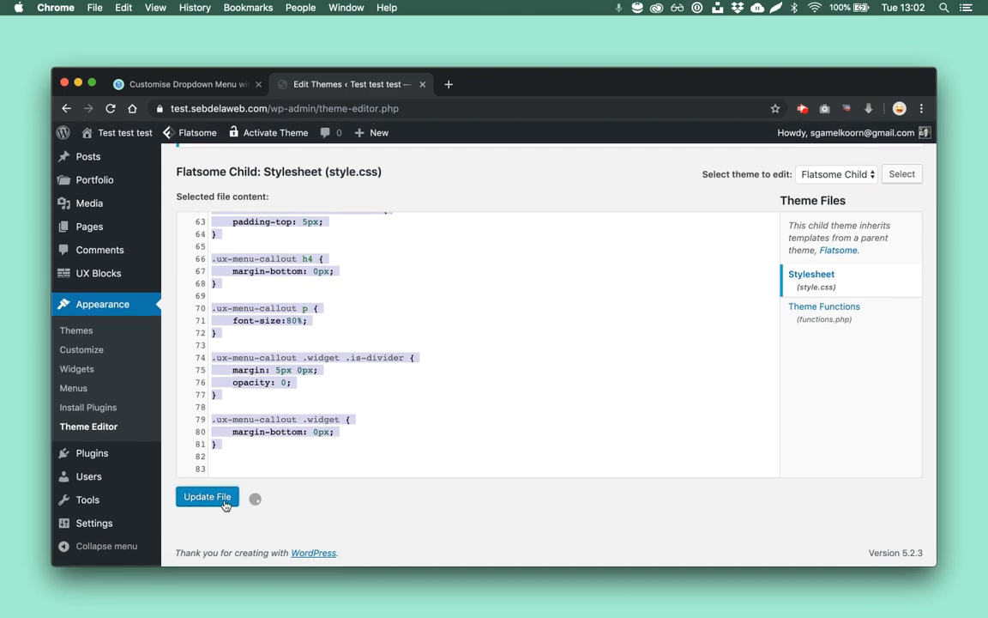
Step: Copy the UX Shortcode from the "Customise Dropdown Menu with Flatsome UX Builder" post
left_click(179, 79)
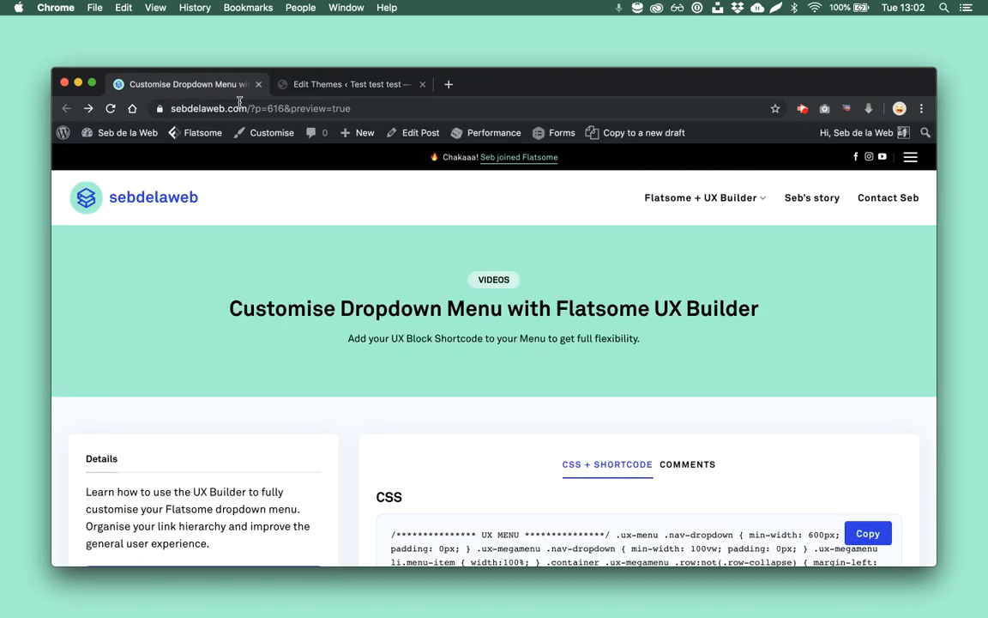
scroll(375, 309, "down", 4)
triple_click(412, 455)
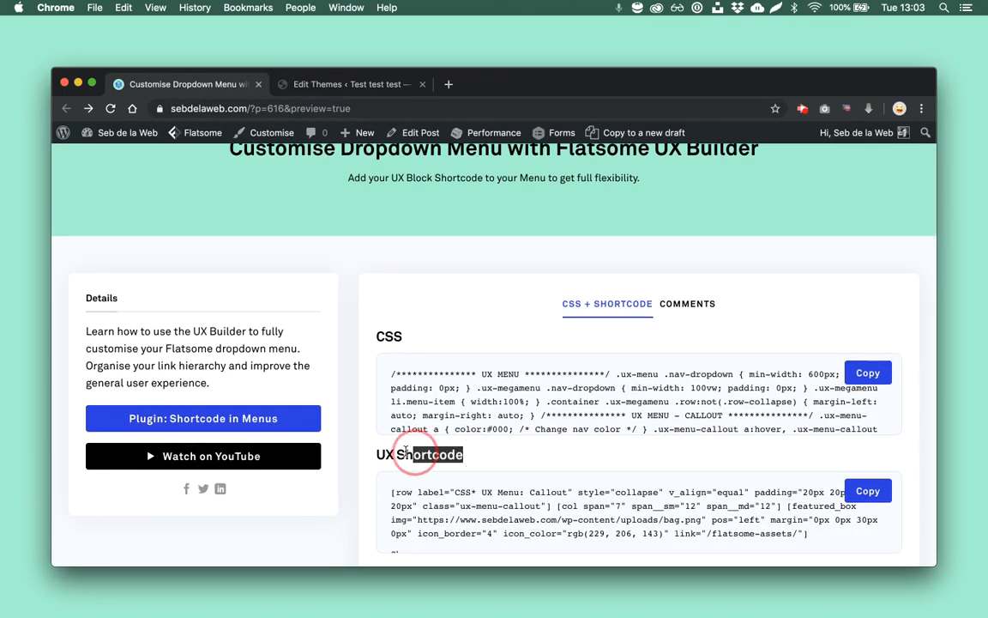
scroll(480, 466, "down", 1)
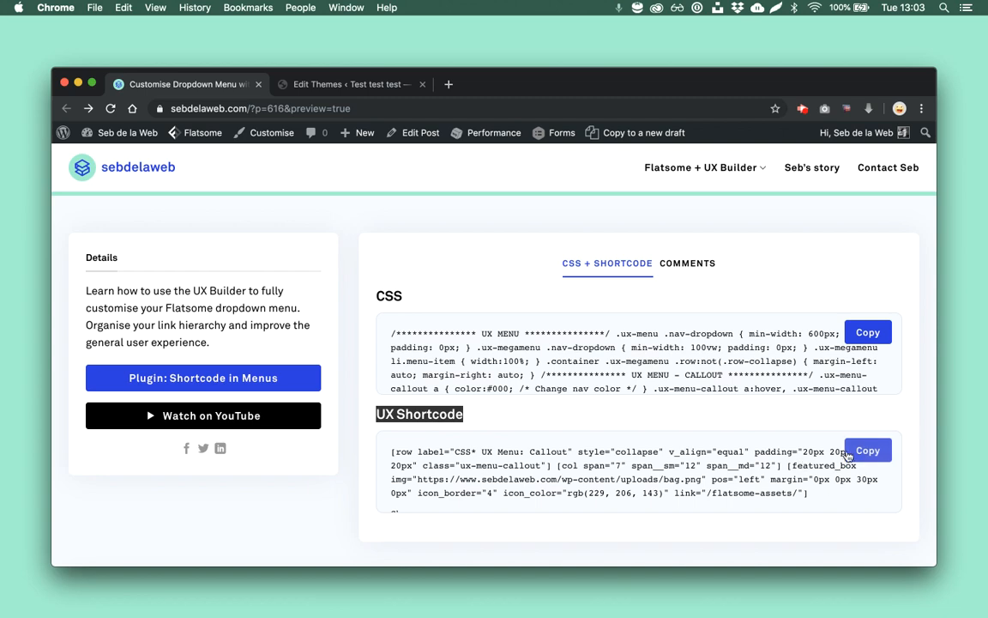
left_click(859, 453)
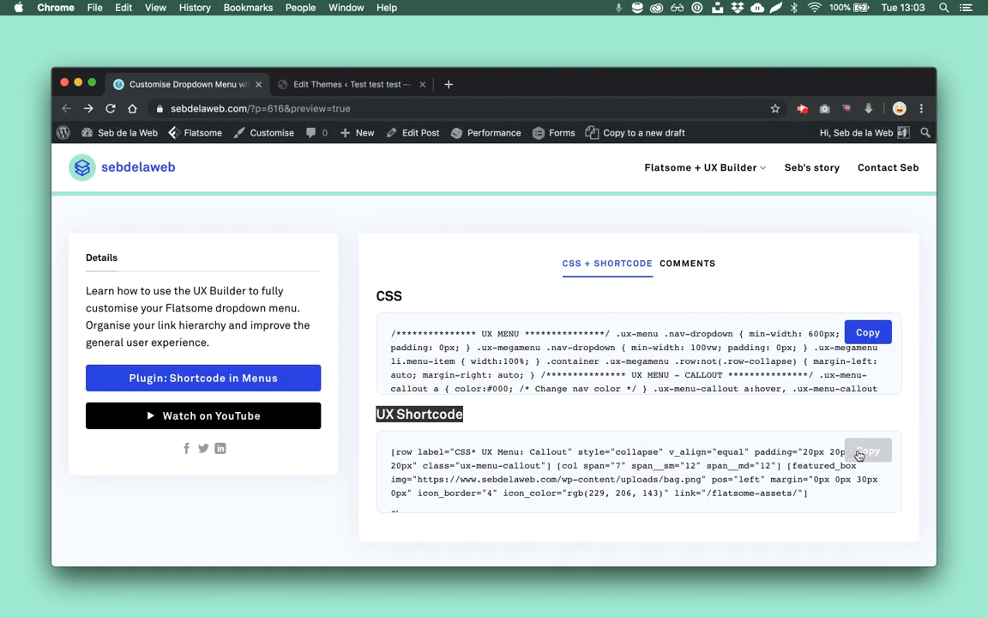
left_click(867, 452)
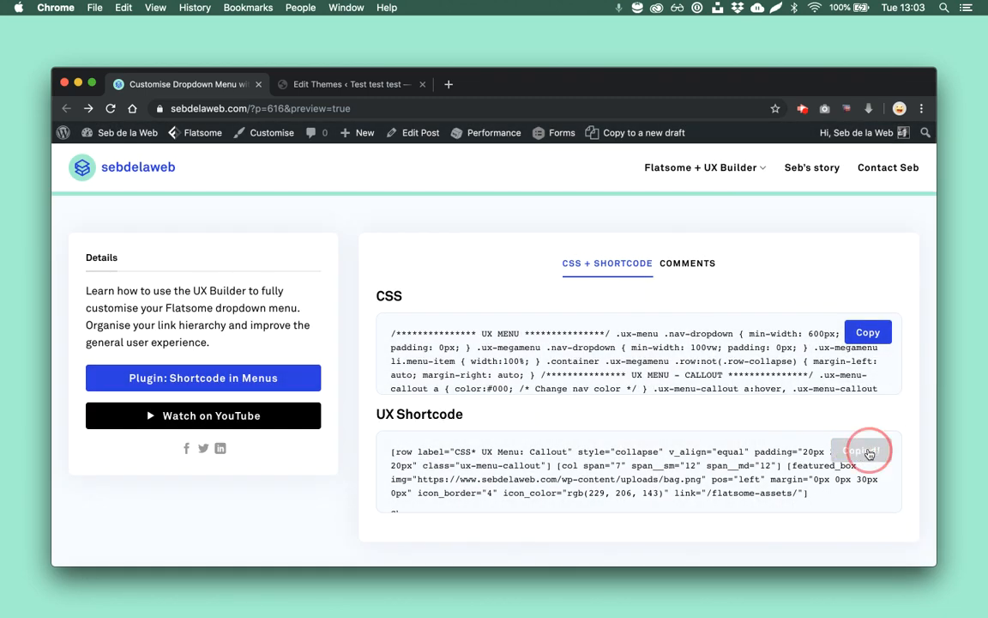
Step: Add a new UX Block on the test site and paste the copied shortcode as its content
left_click(293, 83)
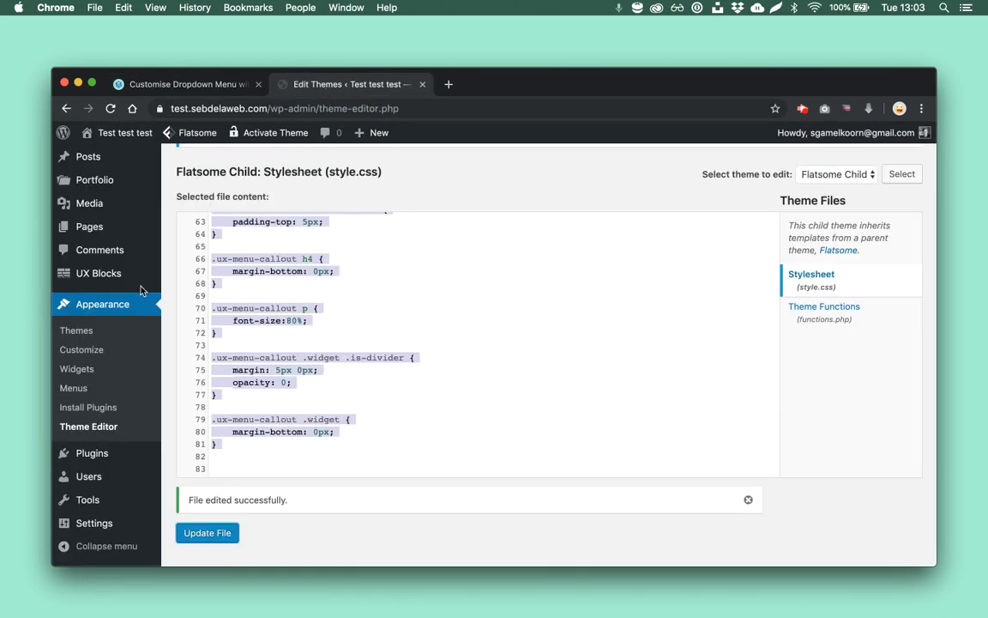
mouse_move(132, 280)
left_click(180, 294)
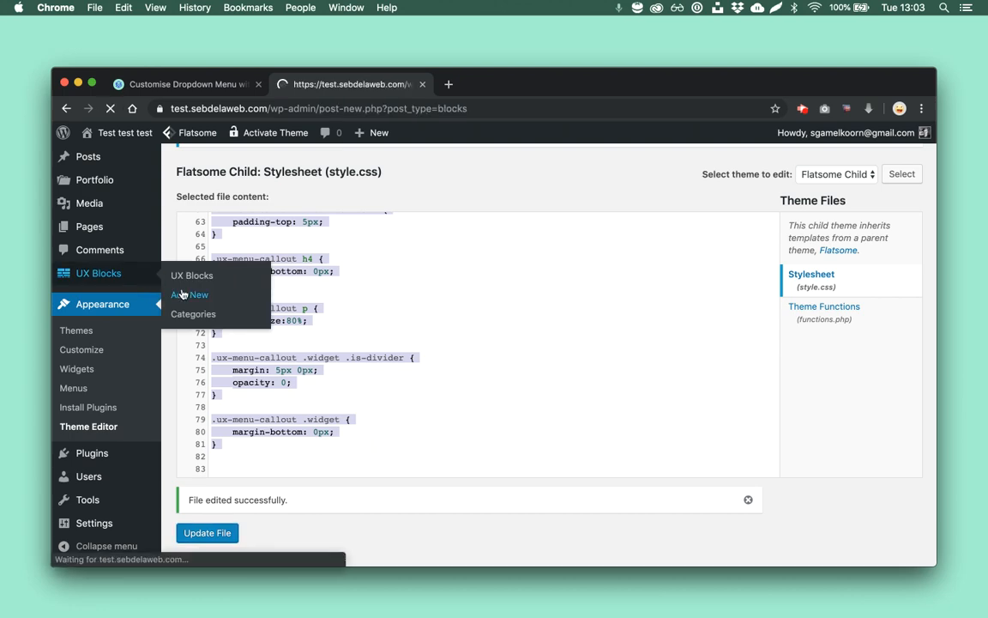
key("super+v")
scroll(292, 300, "up", 5)
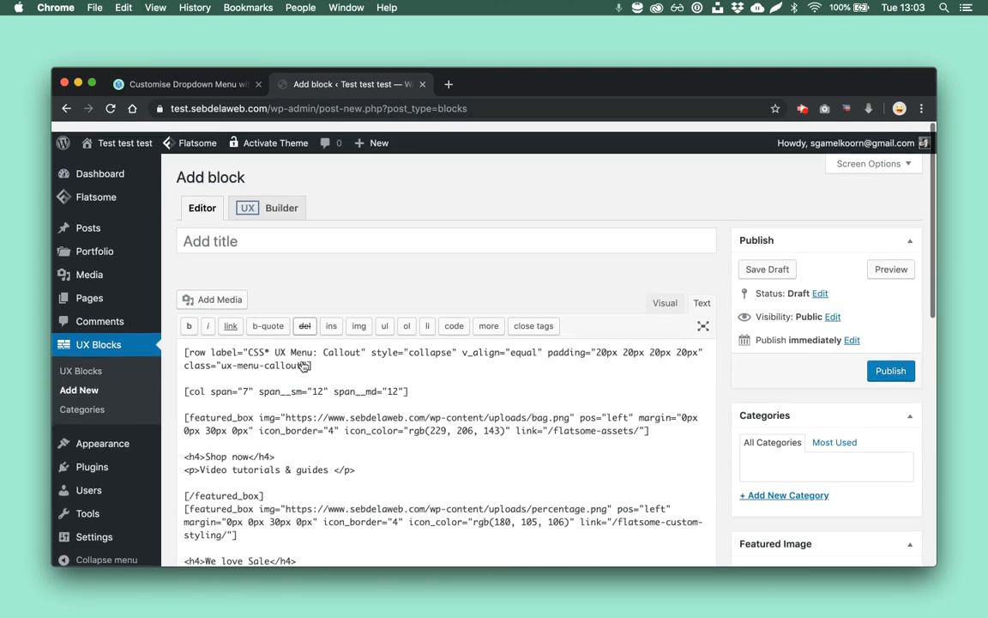
Step: Title the new block "UX Menu: Callout" and publish it
left_click_drag(362, 341, 273, 341)
left_click(271, 232)
key("super+v")
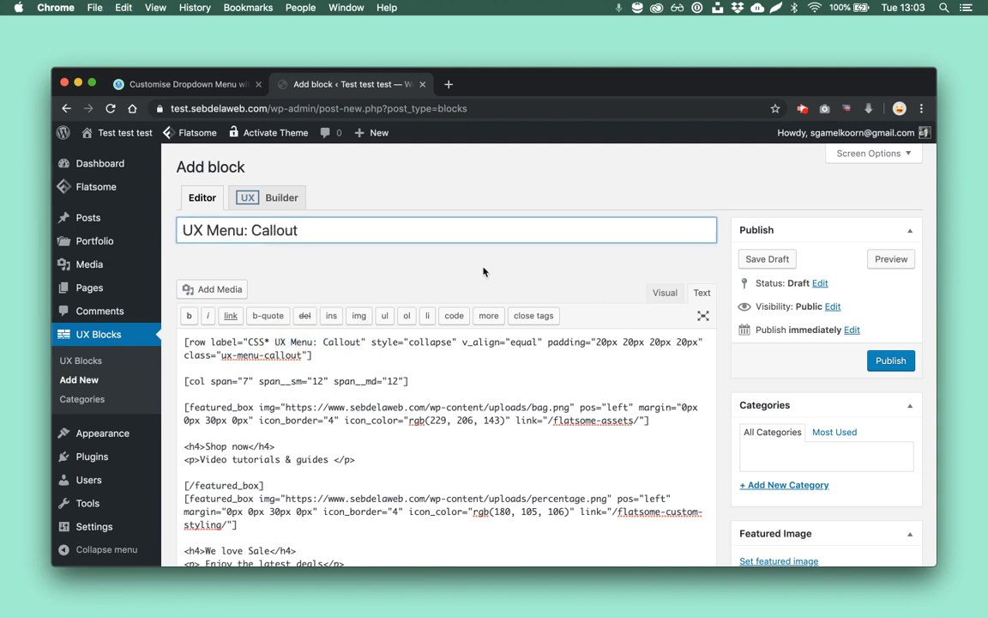
triple_click(248, 228)
type("UX")
type(": Callout")
left_click(890, 360)
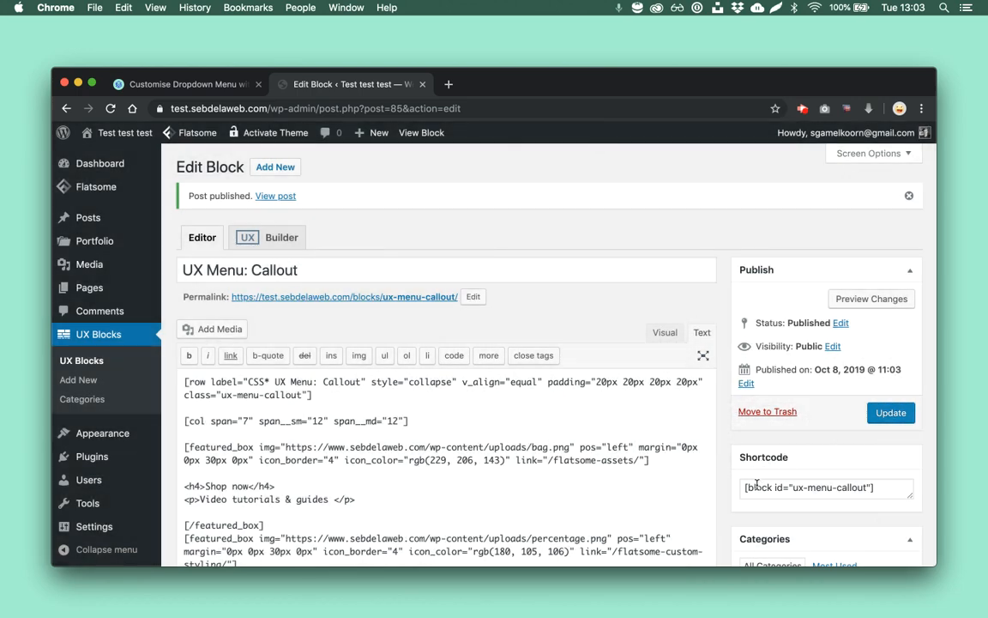
Step: Copy the published block's shortcode, [block id="ux-menu-callout"]
left_click(745, 487)
left_click_drag(744, 486, 884, 486)
key("super+c")
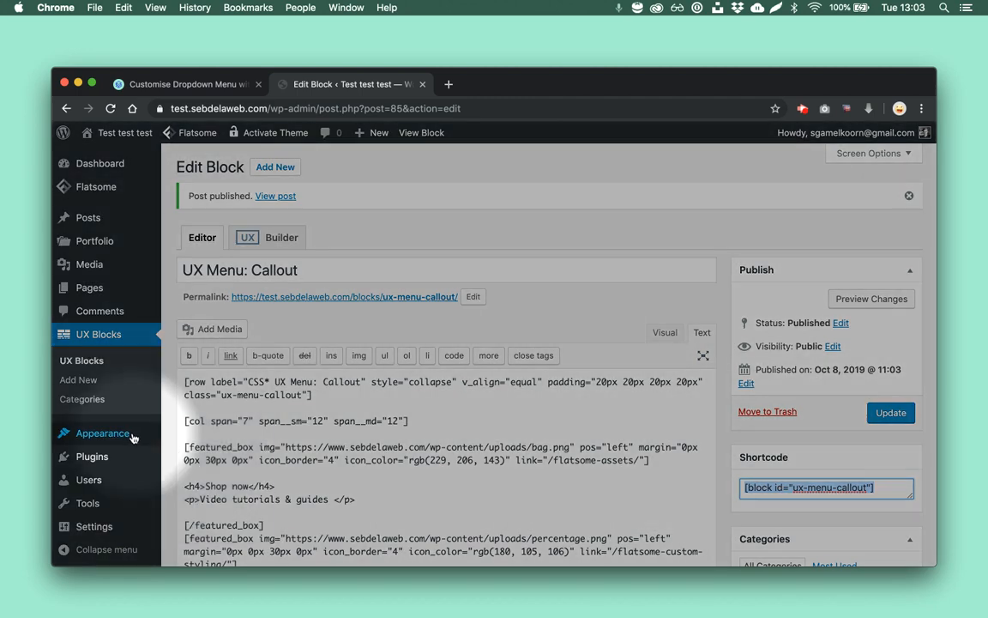
Step: Open the test site's menu editor and check in the screen options that the Shortcode box is enabled
mouse_move(132, 434)
left_click(185, 487)
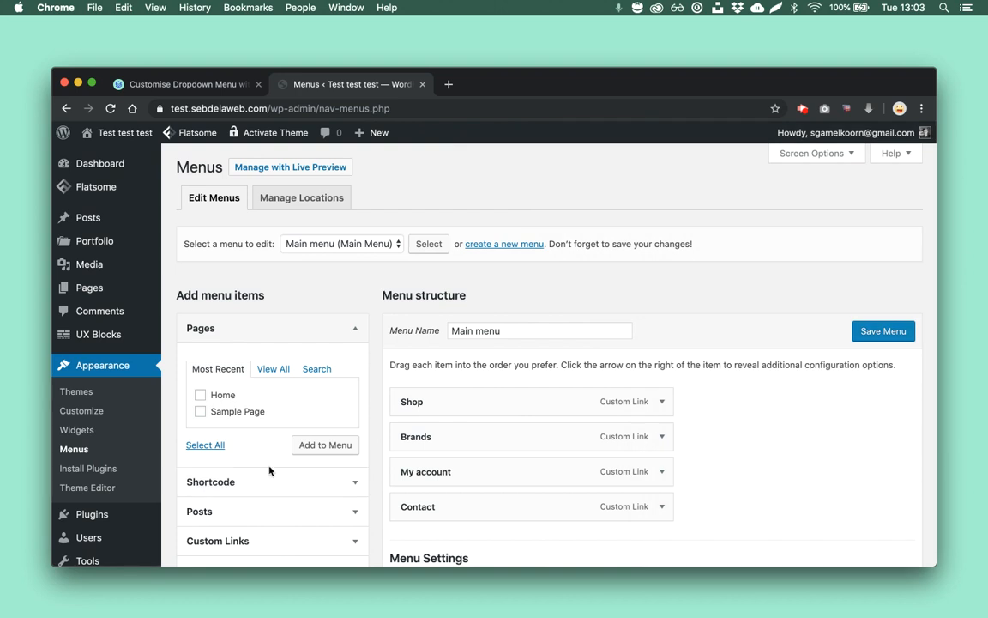
left_click(789, 156)
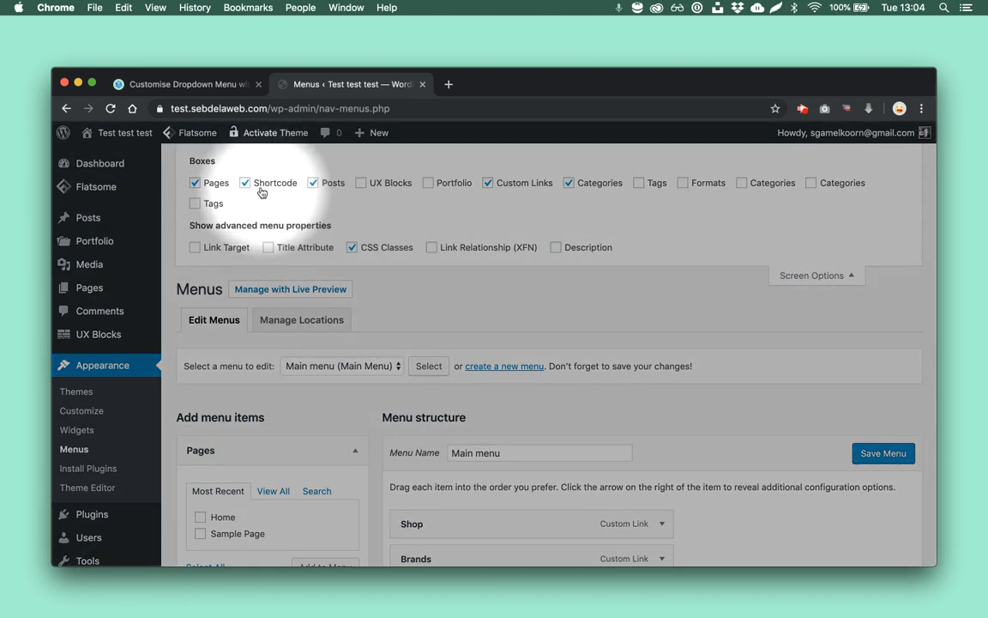
double_click(253, 185)
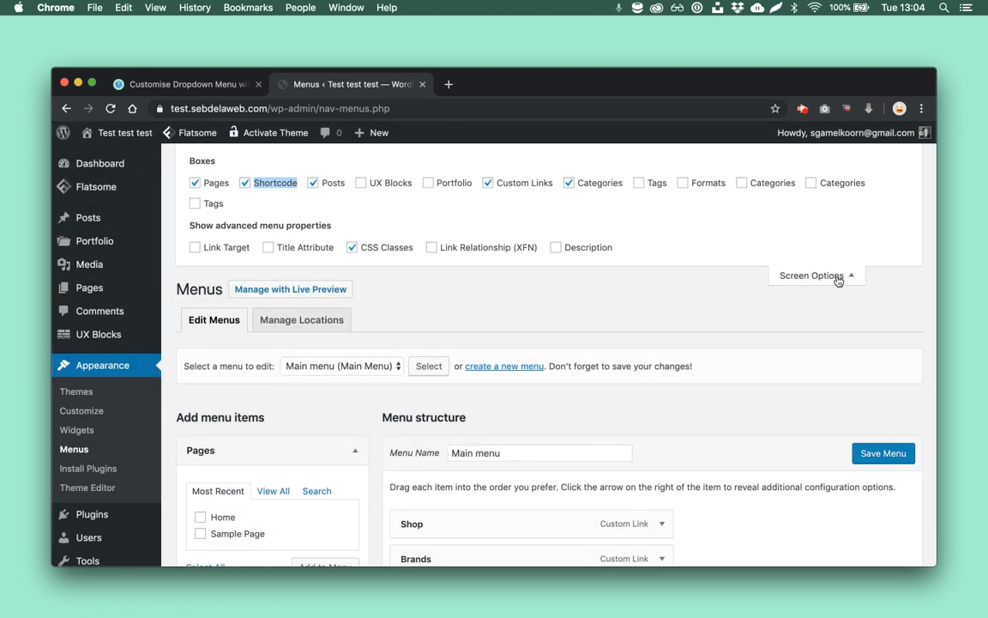
left_click(836, 276)
Step: Add a shortcode item titled "UX menu" containing [block id="ux-menu-callout"] to the Main menu
scroll(542, 399, "down", 2)
left_click(349, 420)
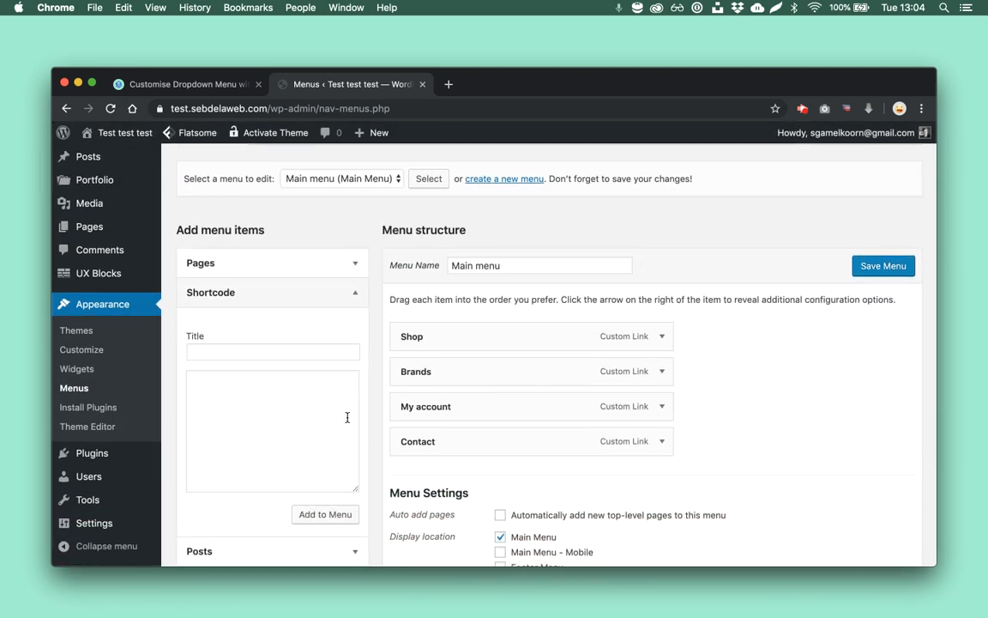
left_click(284, 351)
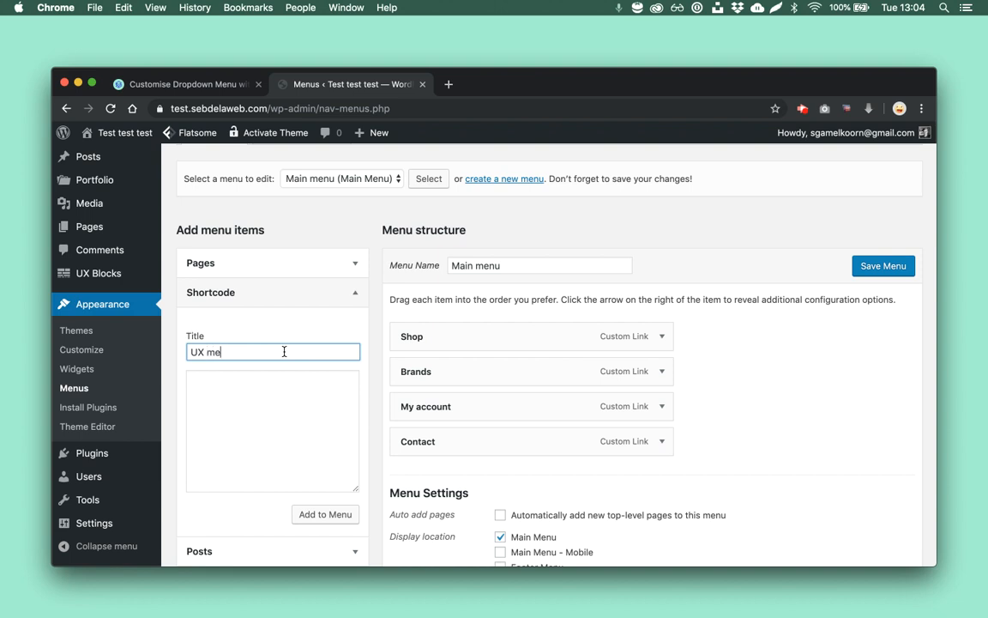
left_click(274, 405)
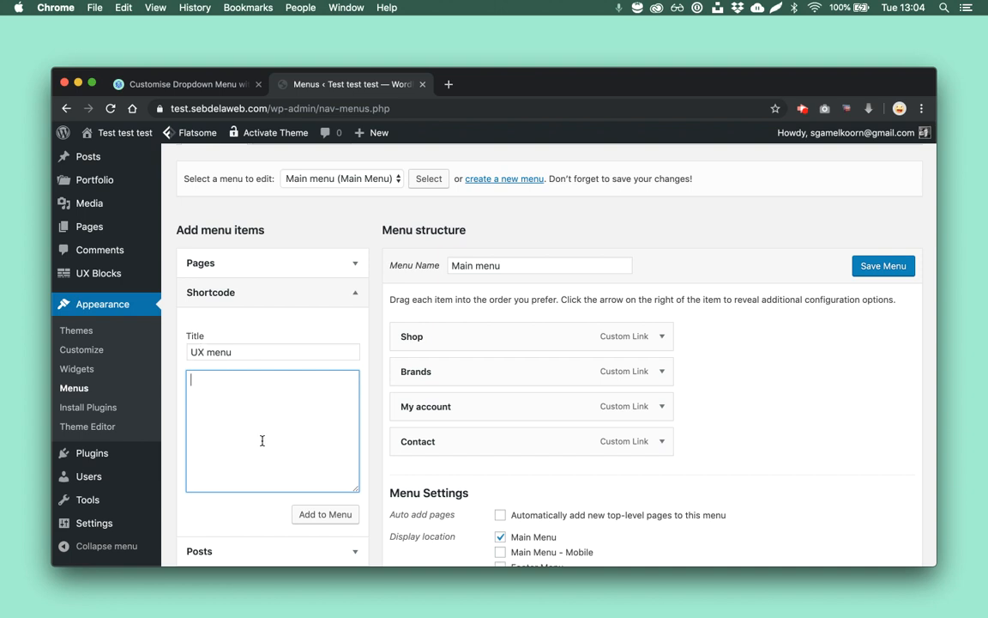
key("super+v")
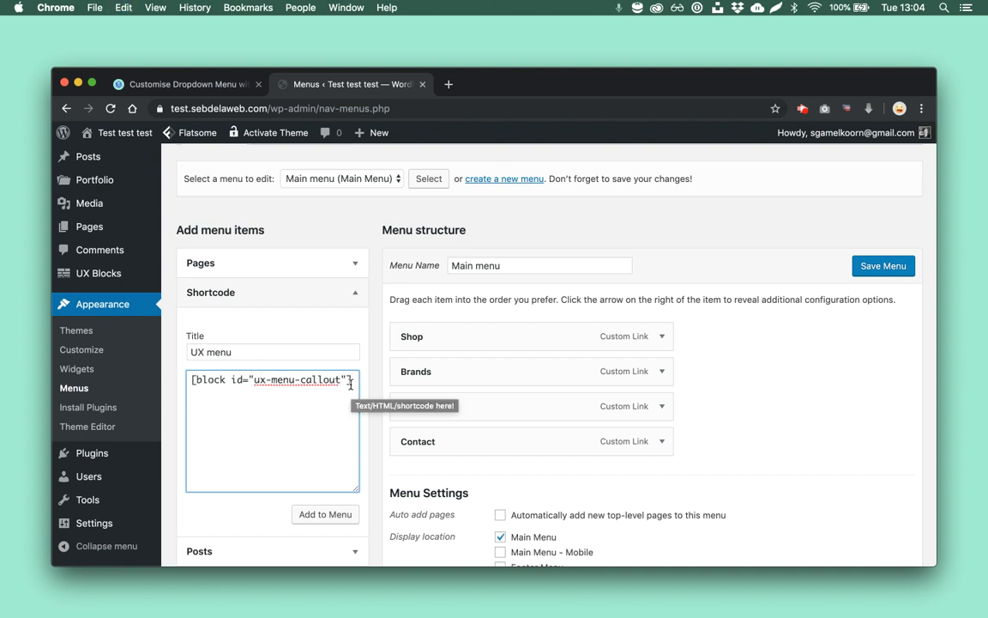
left_click(326, 514)
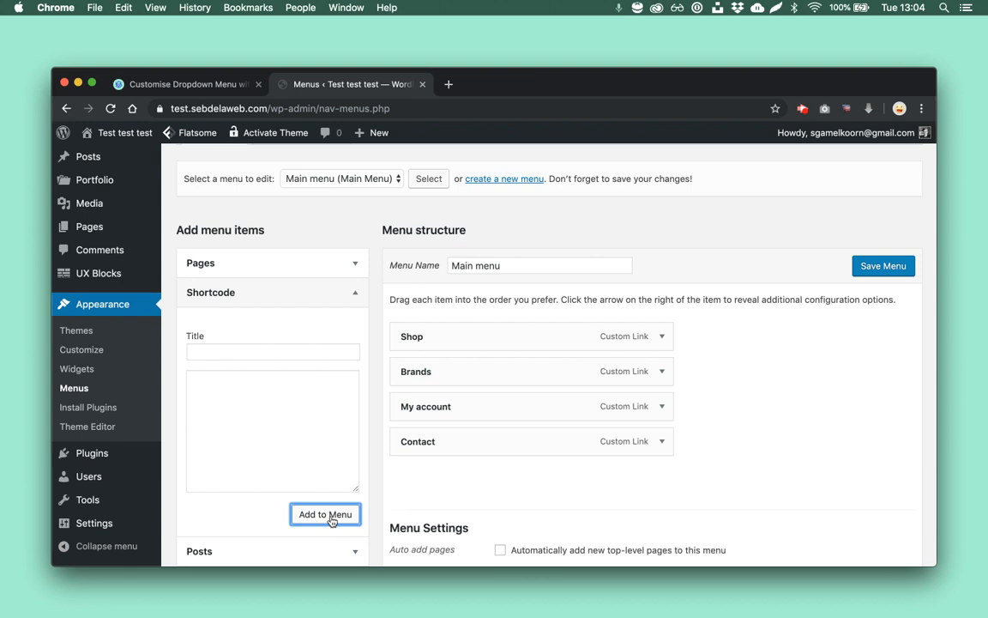
Step: Nest the UX menu item under Shop as a sub item and save the Main menu
left_click_drag(432, 473, 459, 362)
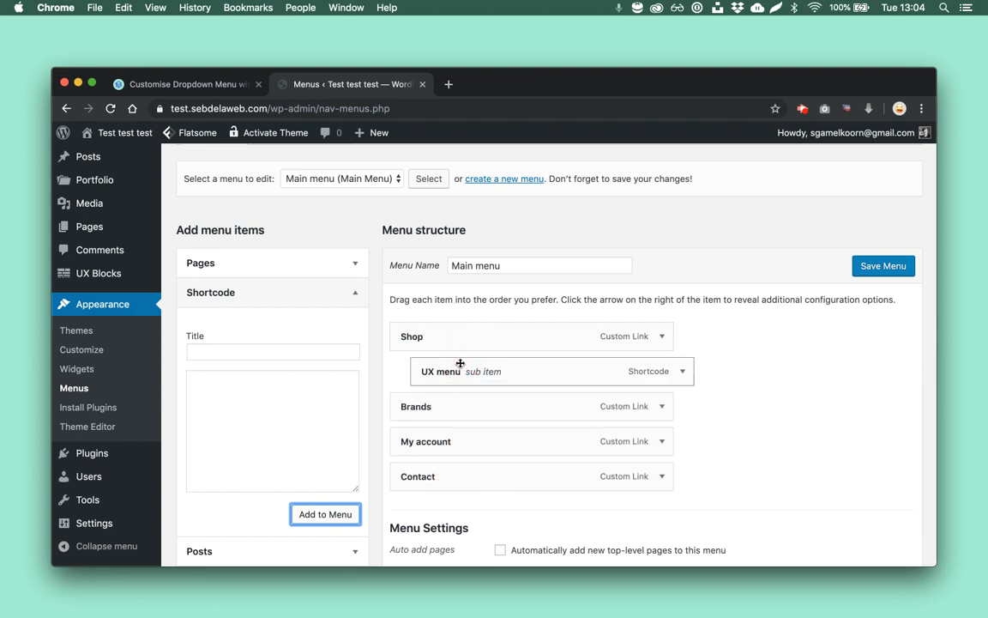
left_click(355, 292)
left_click(865, 271)
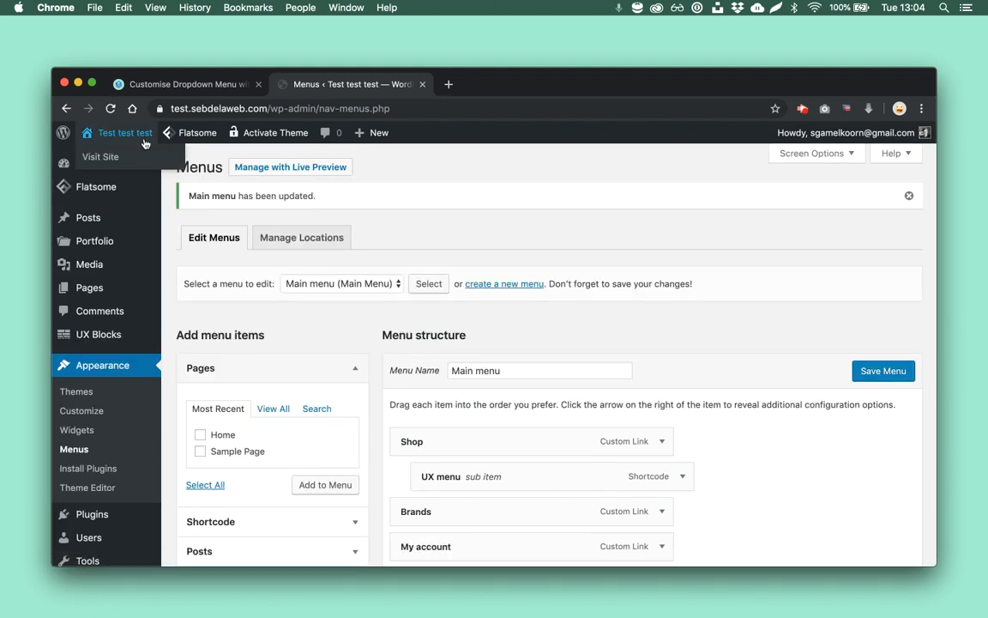
Step: Open the test site's front end in a new tab and inspect the Shop dropdown
left_click(168, 154, "super")
left_click(513, 84)
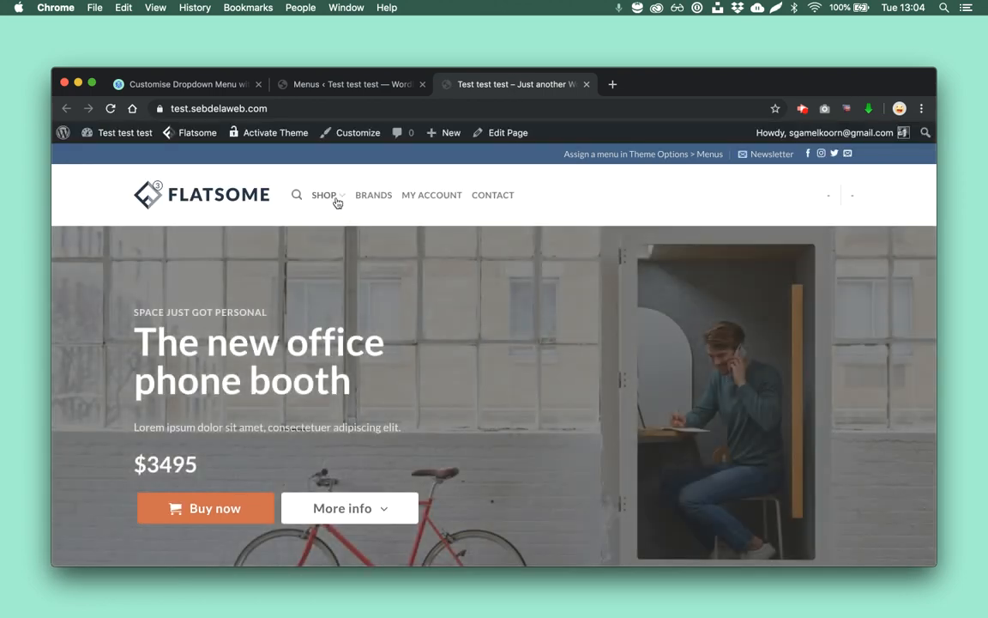
mouse_move(338, 203)
mouse_move(457, 382)
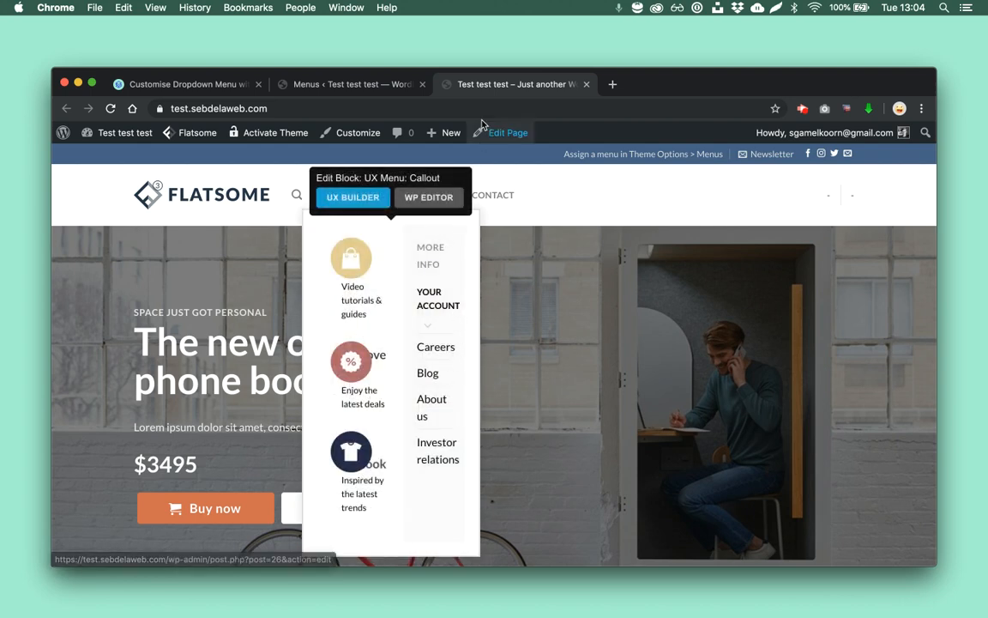
Step: Open the Theme Editor from the menus page in a new tab and place that tab right after the tutorial tab
left_click(296, 84)
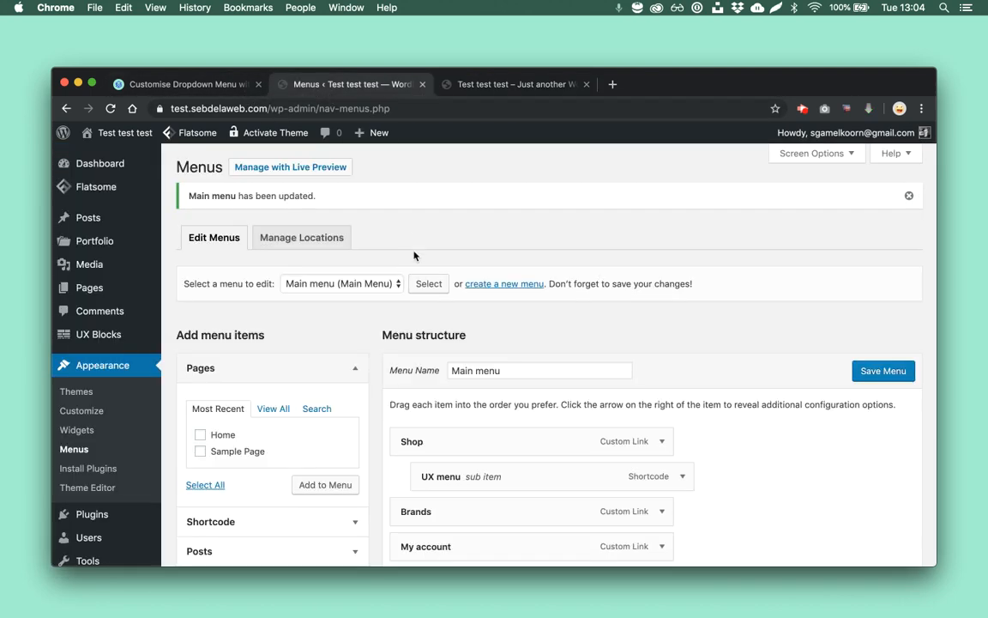
left_click(125, 488, "super")
left_click_drag(665, 84, 411, 86)
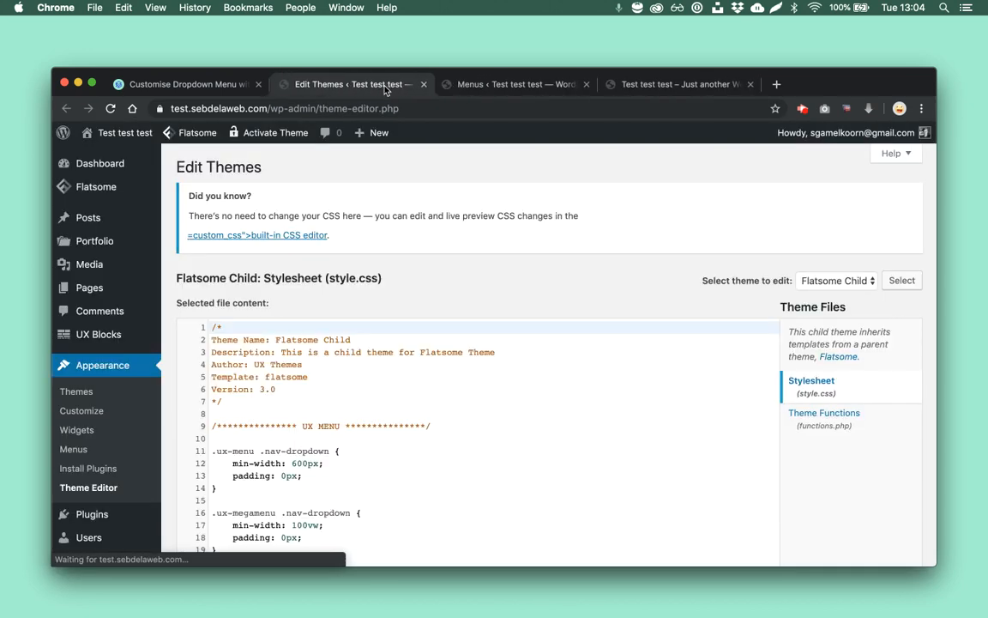
Step: Look up the ux-menu class in the child theme stylesheet and enter ux-menu as the Shop menu item's CSS class
scroll(402, 336, "down", 3)
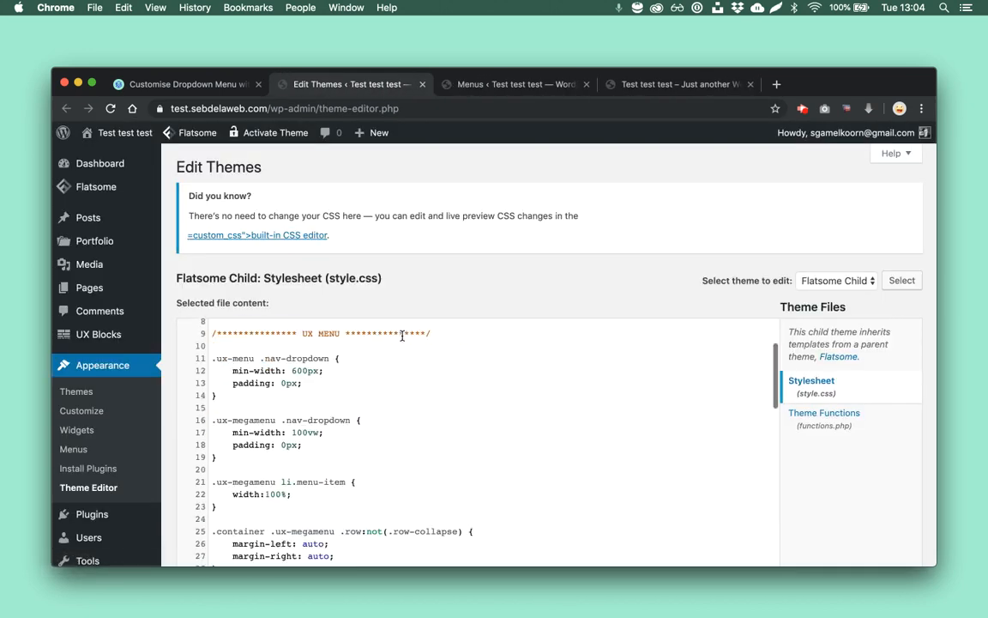
double_click(254, 361)
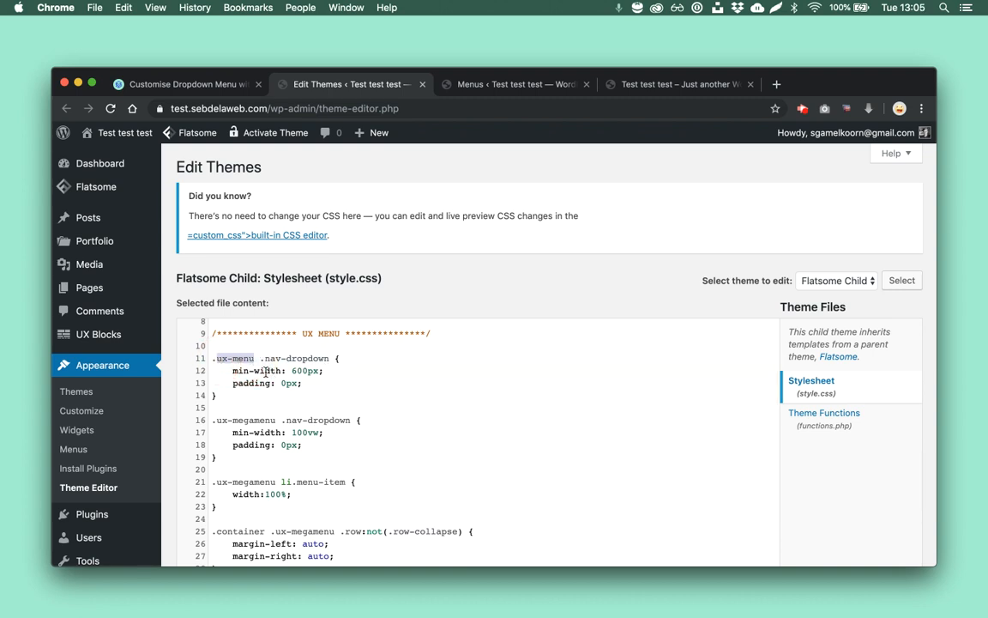
left_click(513, 83)
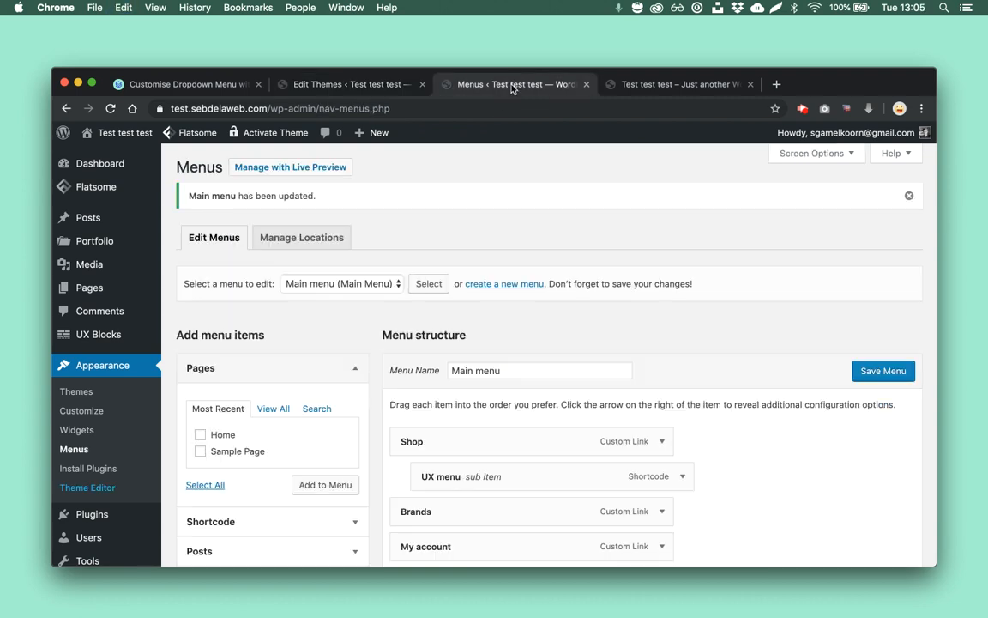
scroll(677, 374, "down", 2)
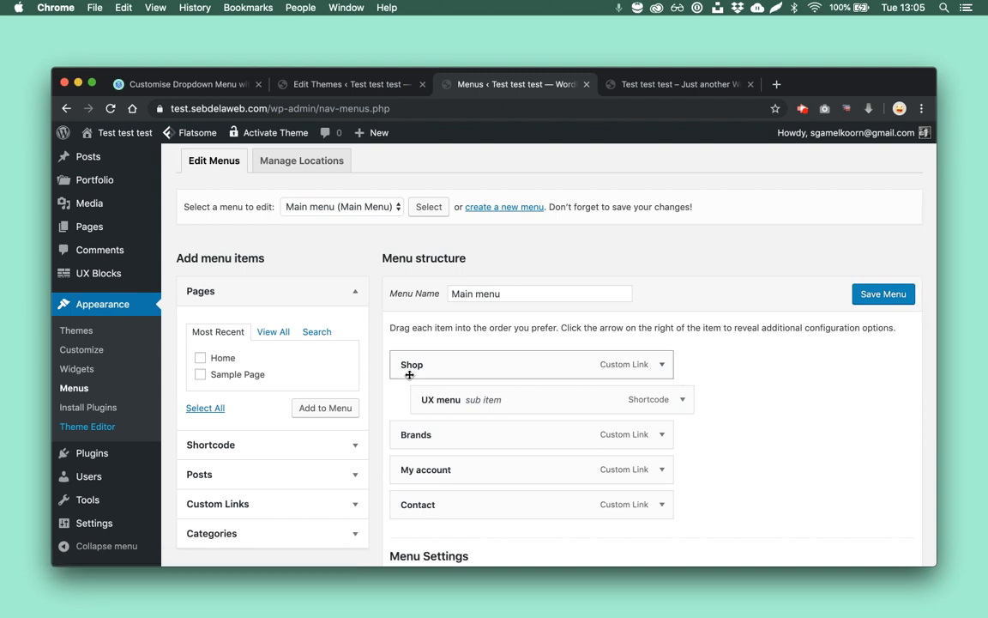
scroll(630, 358, "down", 2)
left_click(683, 324)
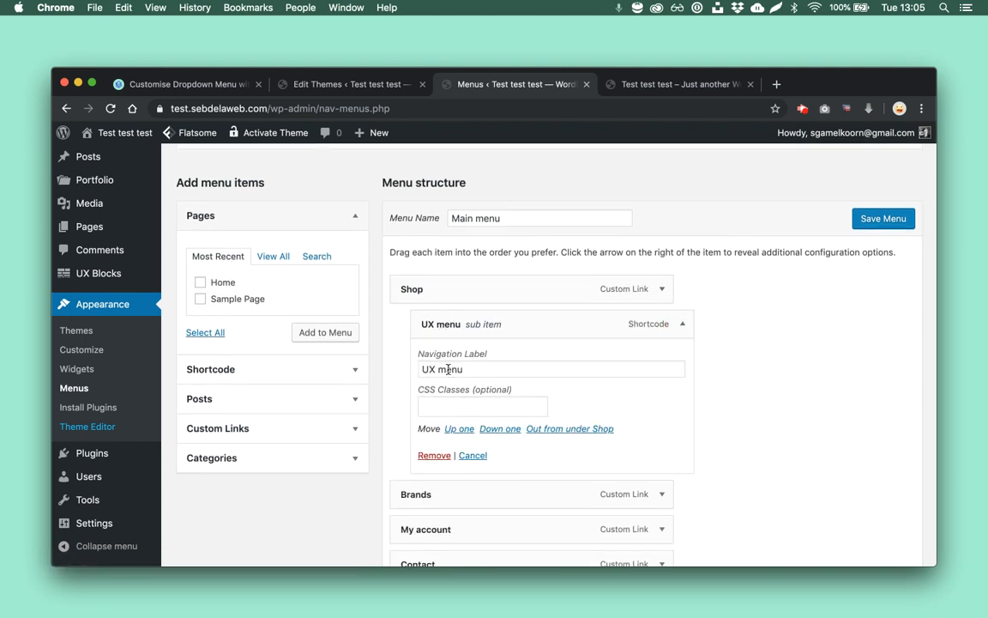
left_click(662, 290)
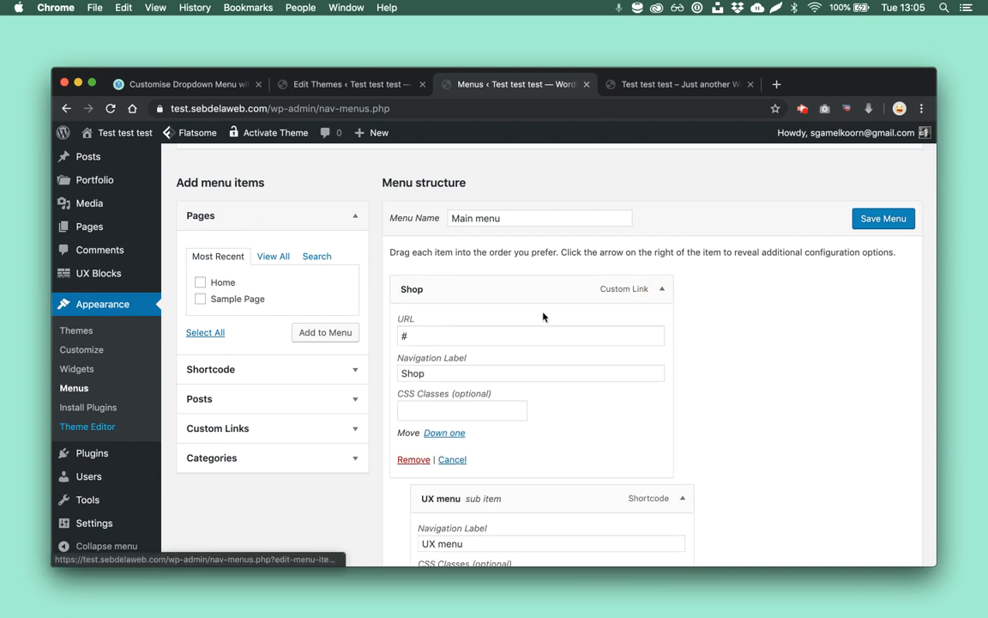
left_click(431, 408)
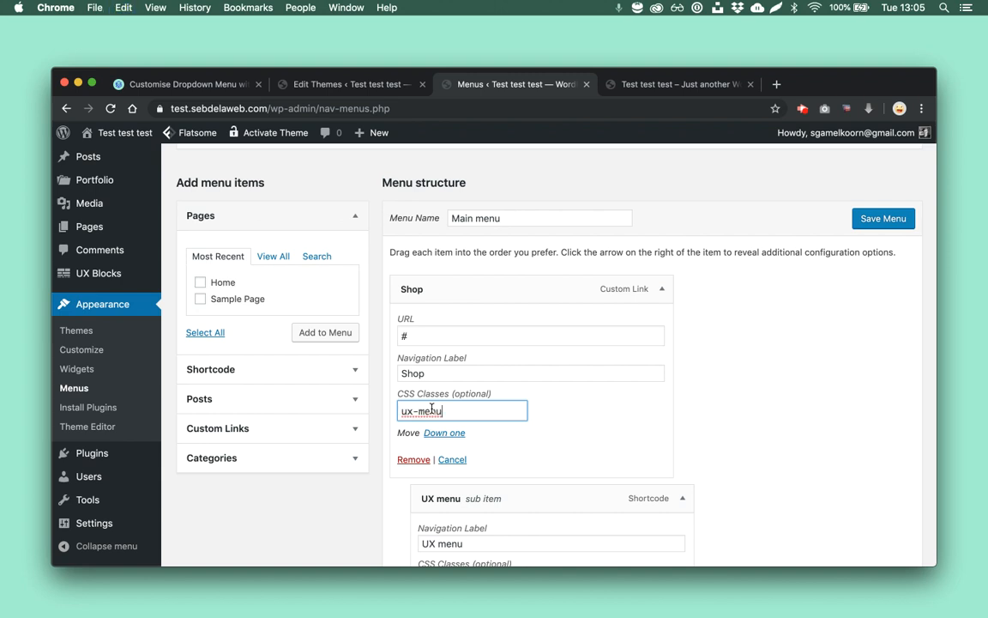
Step: Verify that the CSS Classes property is enabled in the Screen Options and save the Main menu
scroll(652, 356, "up", 2)
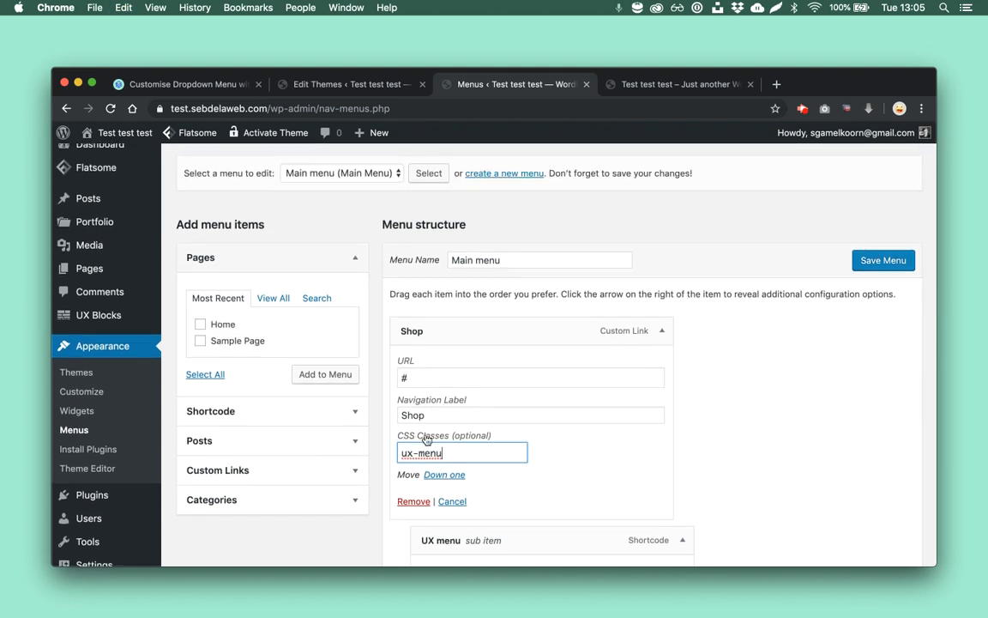
key("Return")
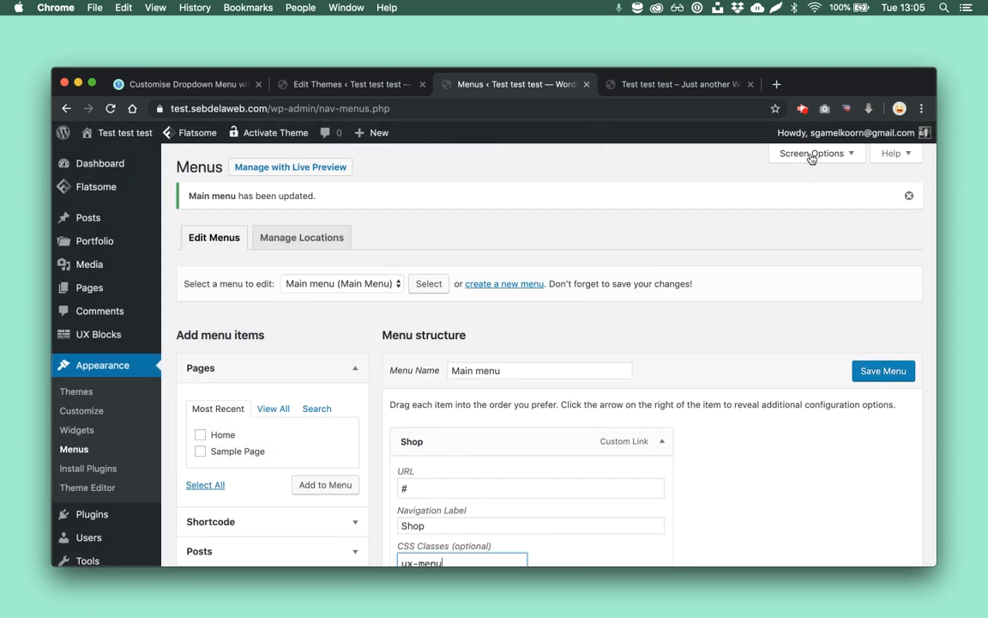
left_click(807, 154)
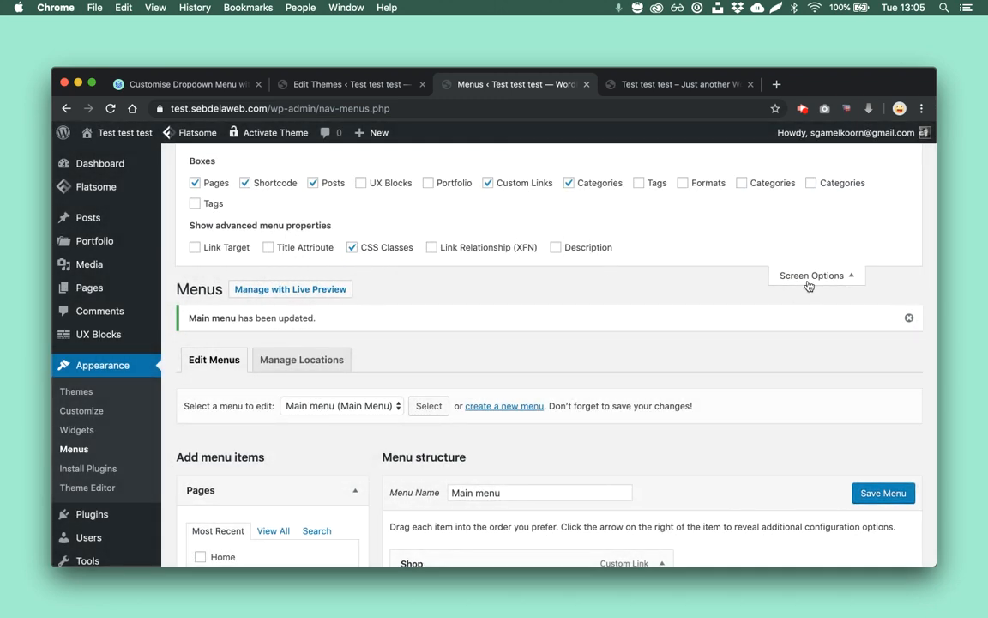
left_click(806, 275)
scroll(721, 429, "down", 1)
scroll(662, 513, "down", 2)
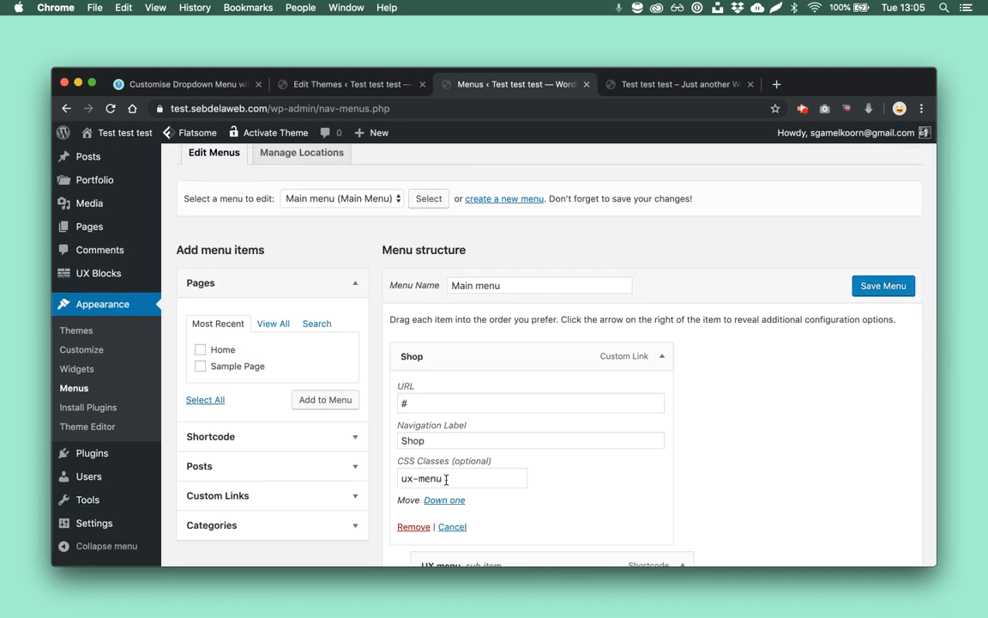
left_click(867, 292)
Step: Reload the site's front end and inspect the Shop dropdown with the ux-menu class applied
left_click(619, 84)
key("super+r")
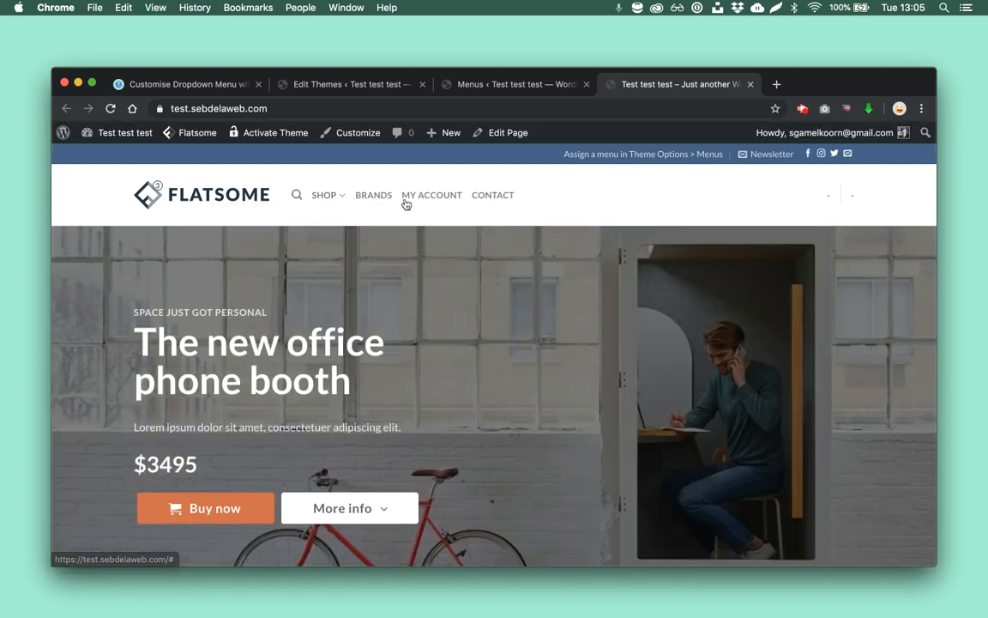
mouse_move(326, 196)
mouse_move(518, 222)
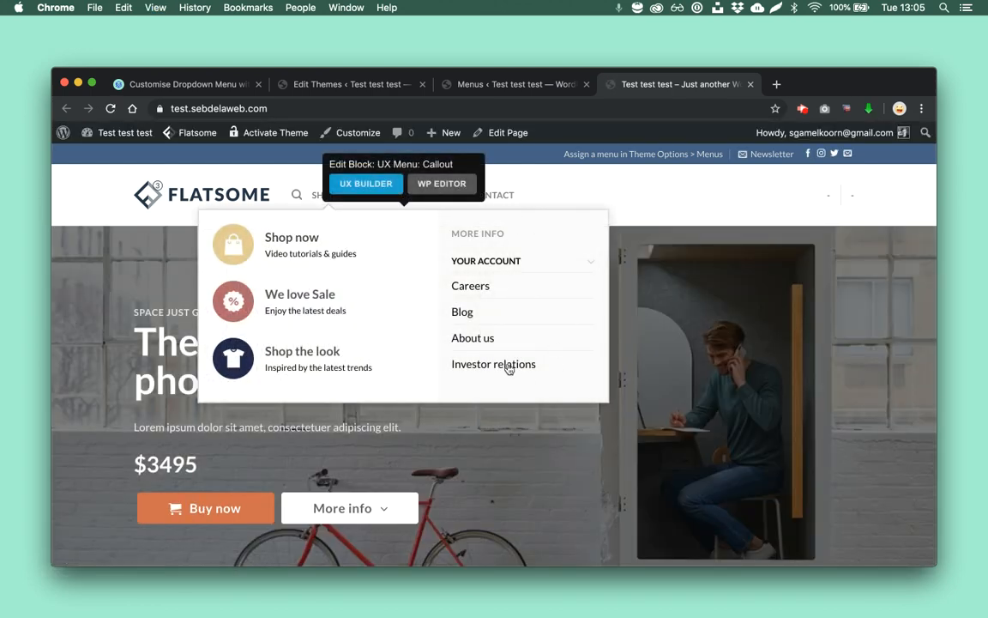
Step: Replace the Shop item's CSS class with ux-megamenu copied from the child theme stylesheet and save the Main menu
left_click(378, 84)
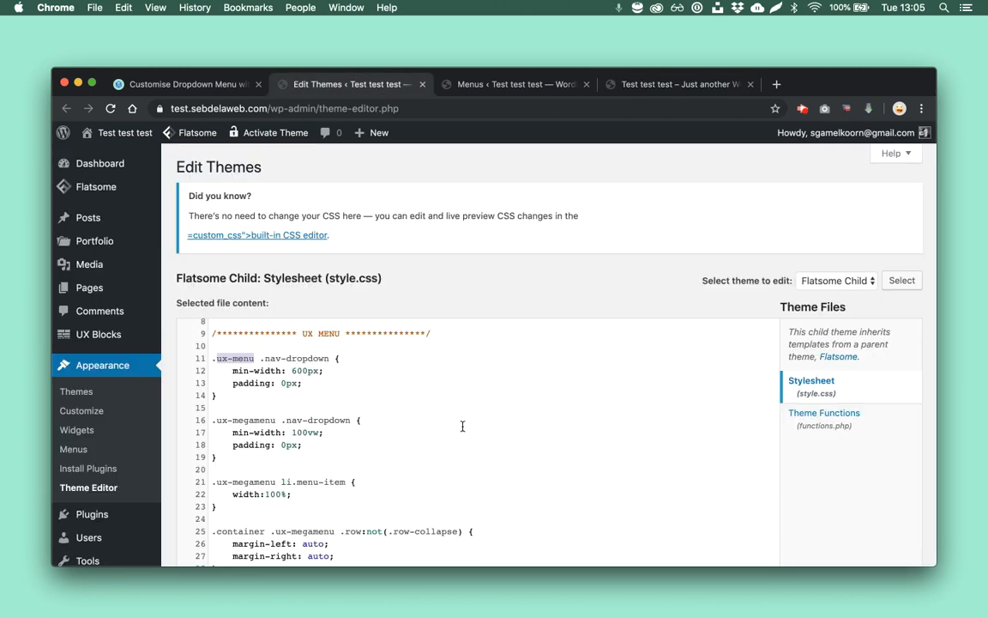
scroll(463, 425, "down", 3)
left_click_drag(335, 475, 276, 475)
key("super+c")
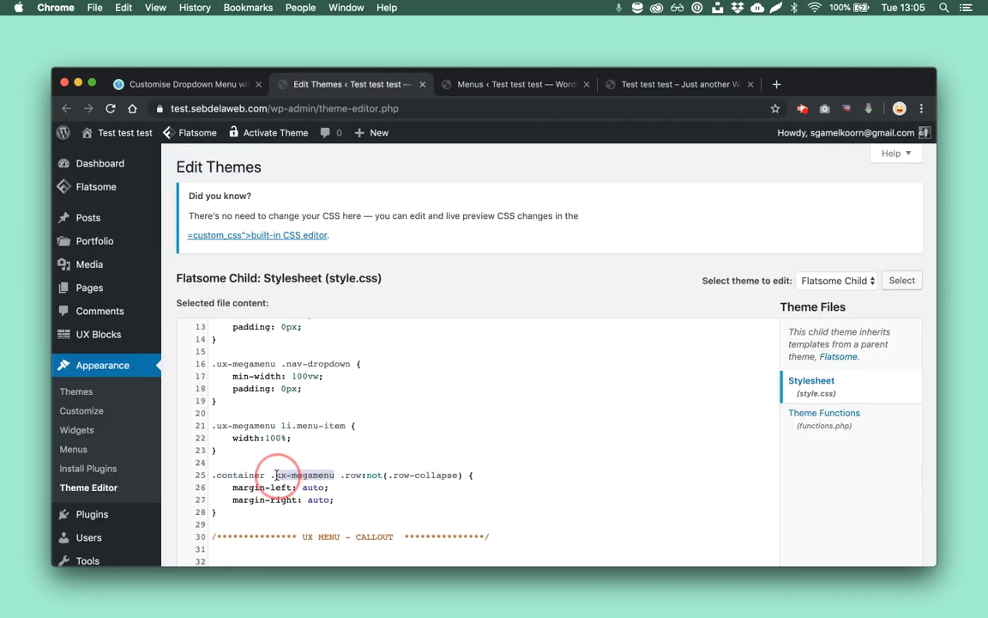
left_click(527, 84)
left_click(661, 441)
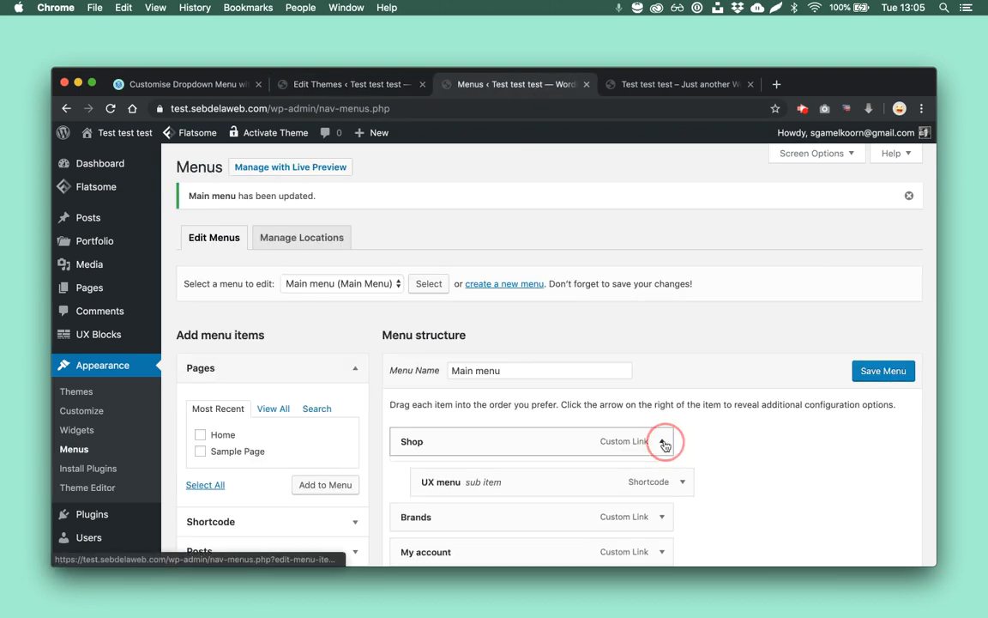
scroll(661, 445, "down", 2)
triple_click(491, 491)
key("super+v")
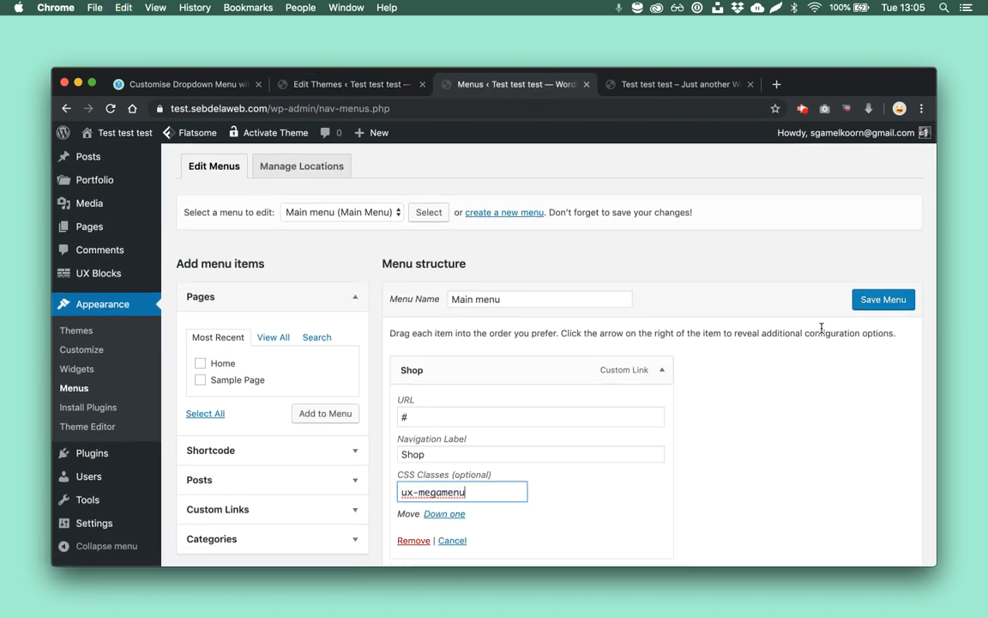
left_click(881, 300)
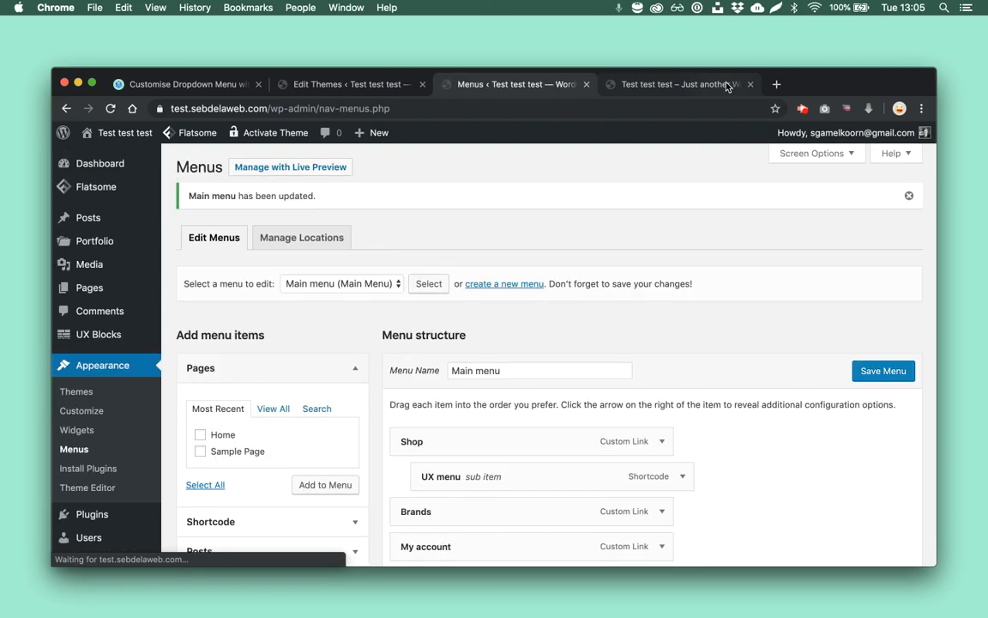
Step: Reload the site's front end and inspect the Shop dropdown with the ux-megamenu class applied
left_click(727, 86)
key("super+r")
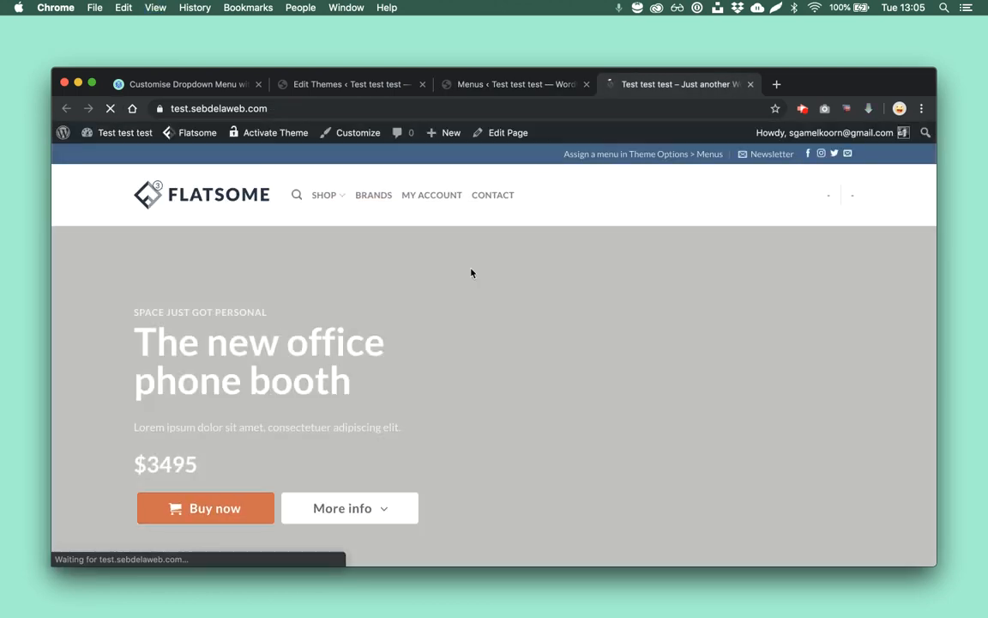
mouse_move(333, 201)
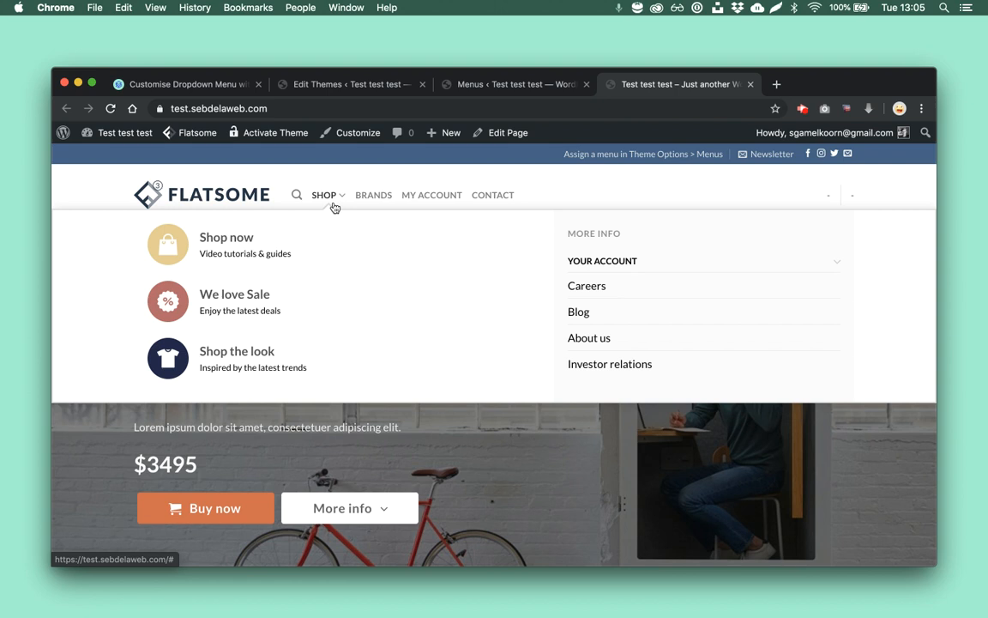
Step: Expand the UX menu sub item and enable the Description property in the Screen Options
left_click(485, 83)
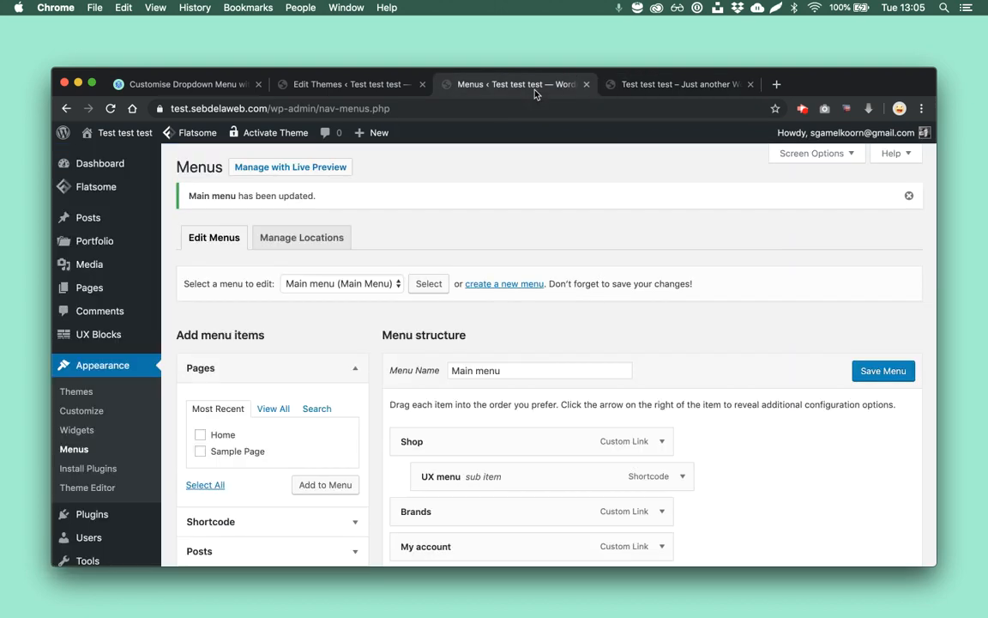
scroll(564, 276, "down", 2)
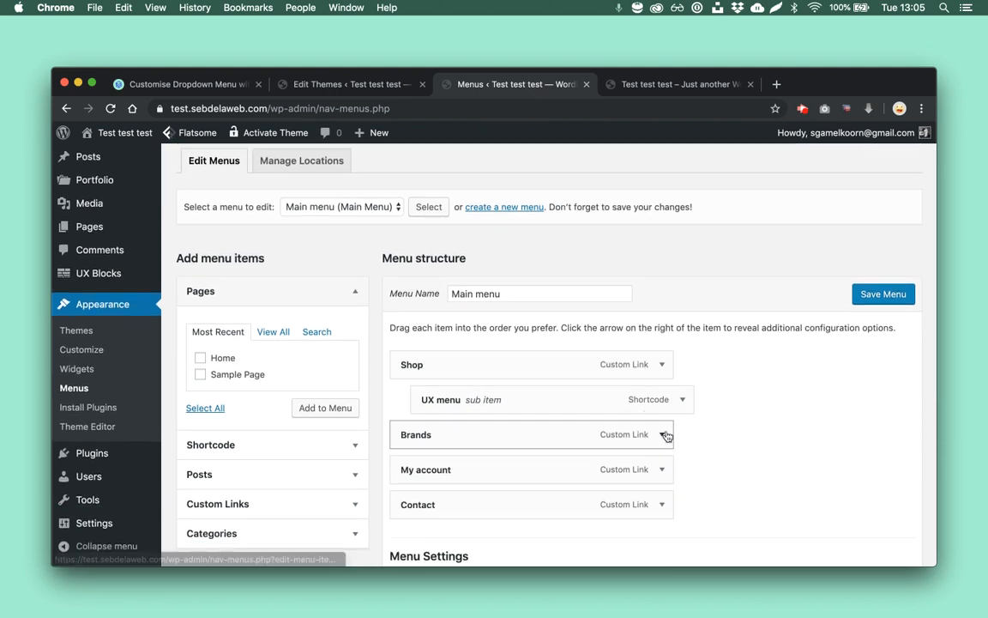
left_click(682, 399)
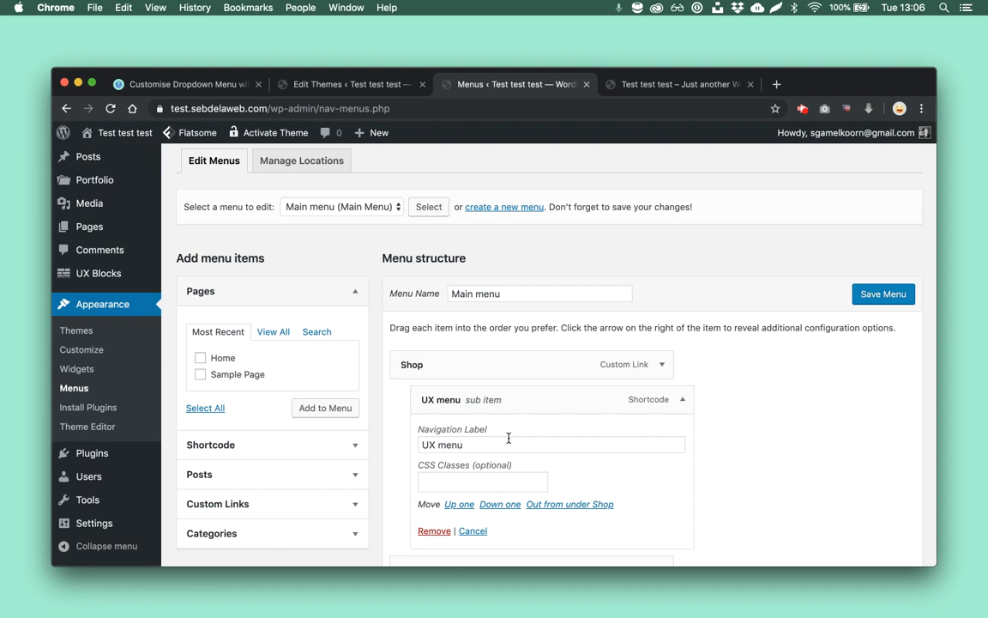
scroll(509, 437, "up", 2)
left_click(816, 154)
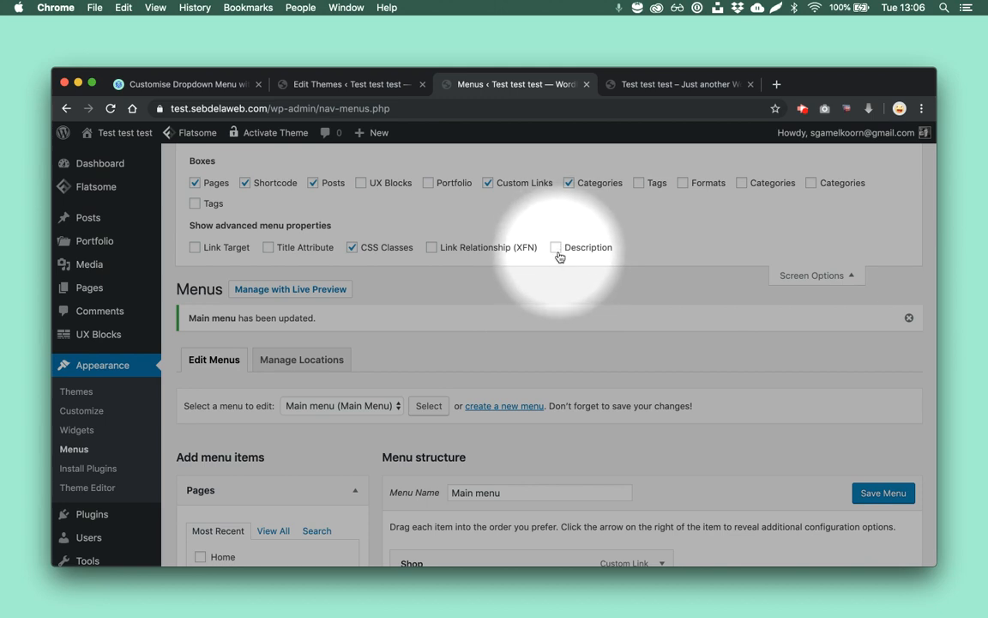
scroll(489, 351, "down", 5)
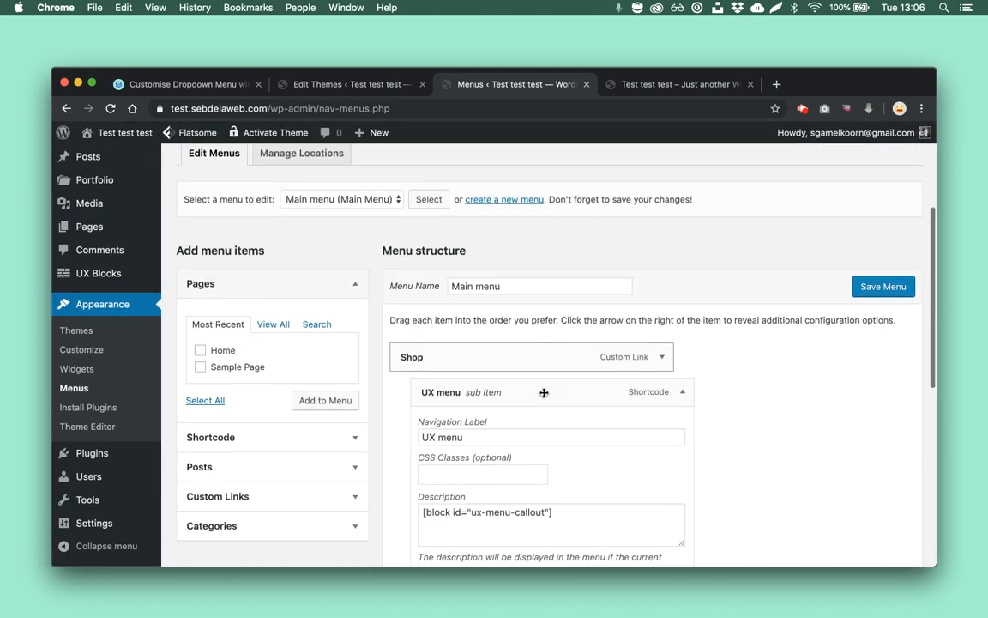
Step: Review the block shortcode in the UX menu item's Description and collapse the item
left_click(540, 439)
key("super+a")
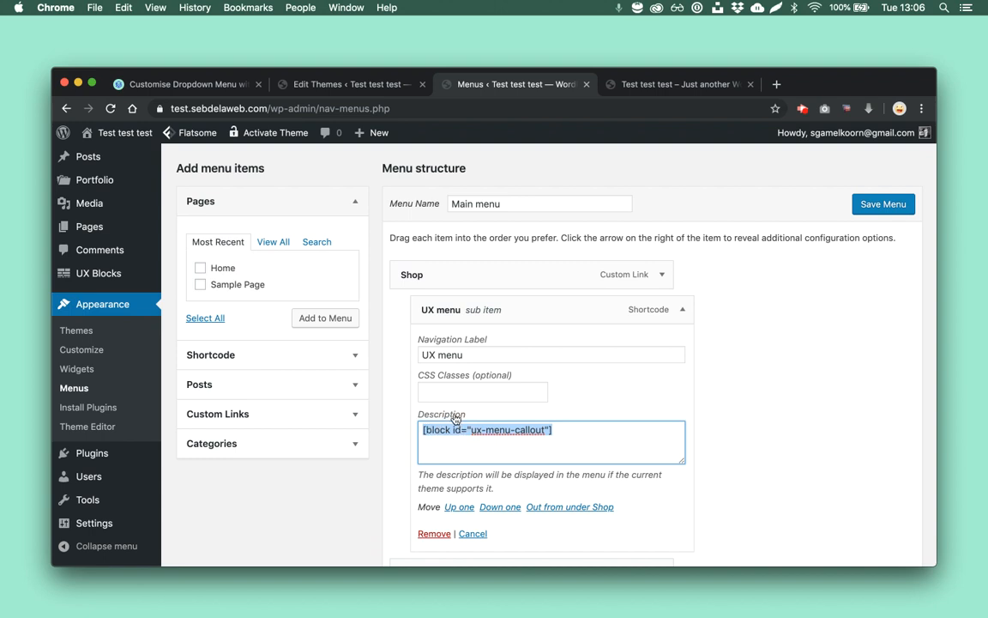
scroll(566, 412, "up", 1)
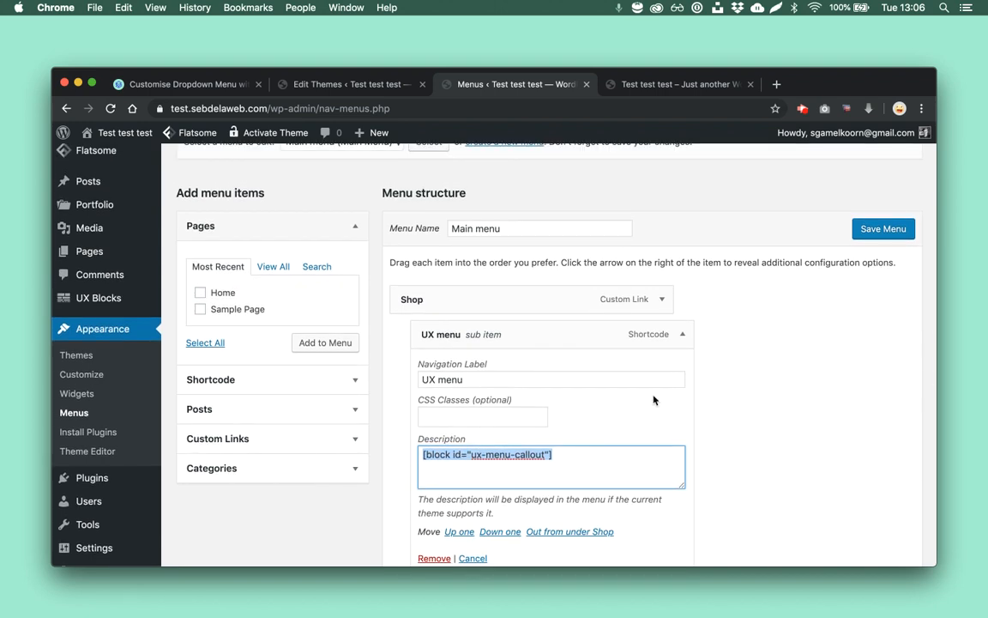
scroll(684, 336, "up", 2)
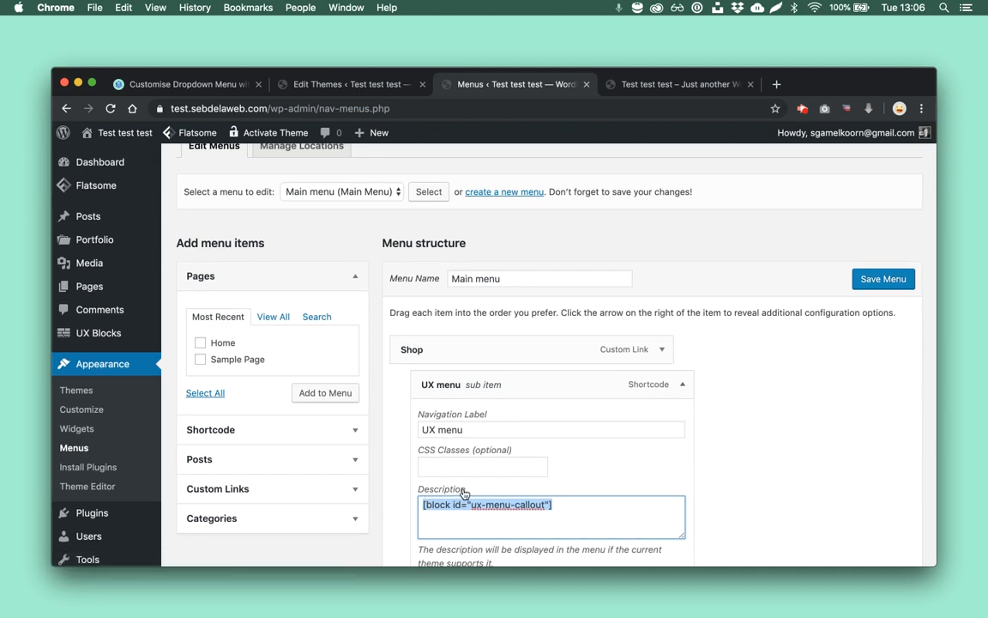
left_click(683, 384)
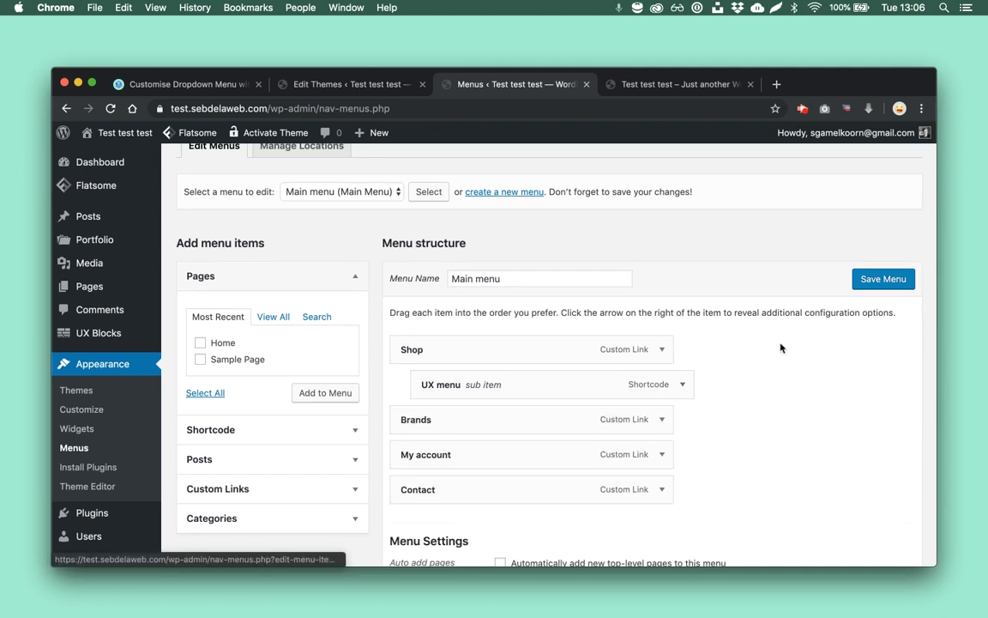
Step: Save the Main menu and reload the front end to check the Shop dropdown
left_click(884, 280)
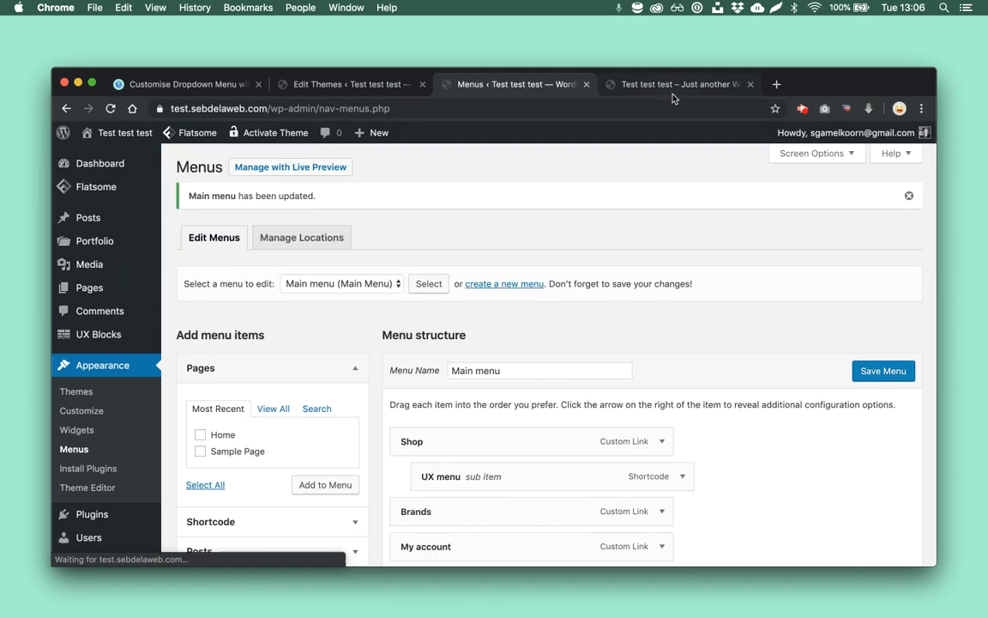
left_click(678, 84)
key("super+r")
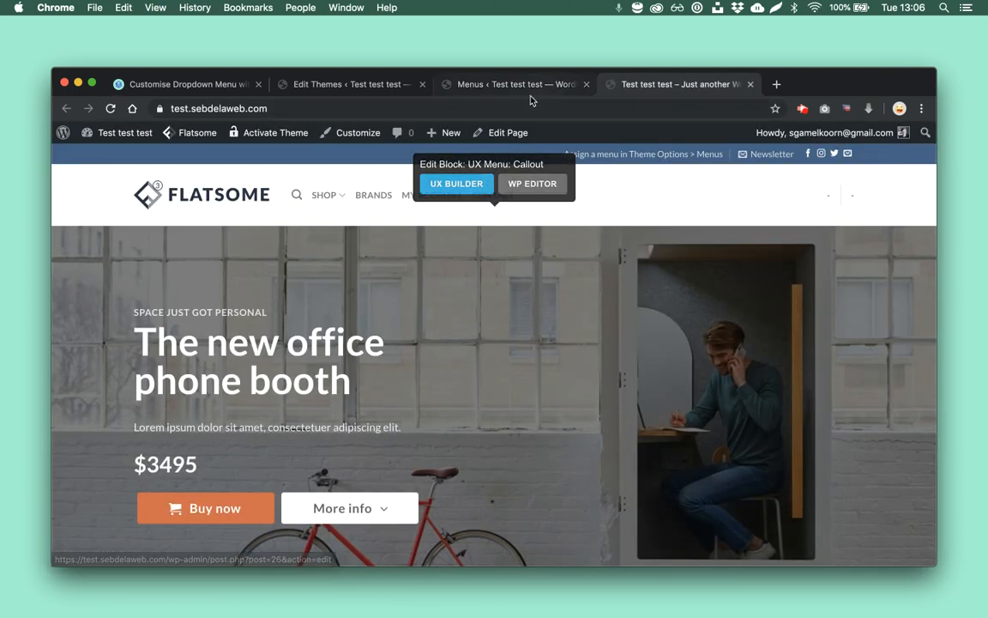
Step: Set the Shop item's CSS class back to ux-menu and save the Main menu
left_click(538, 89)
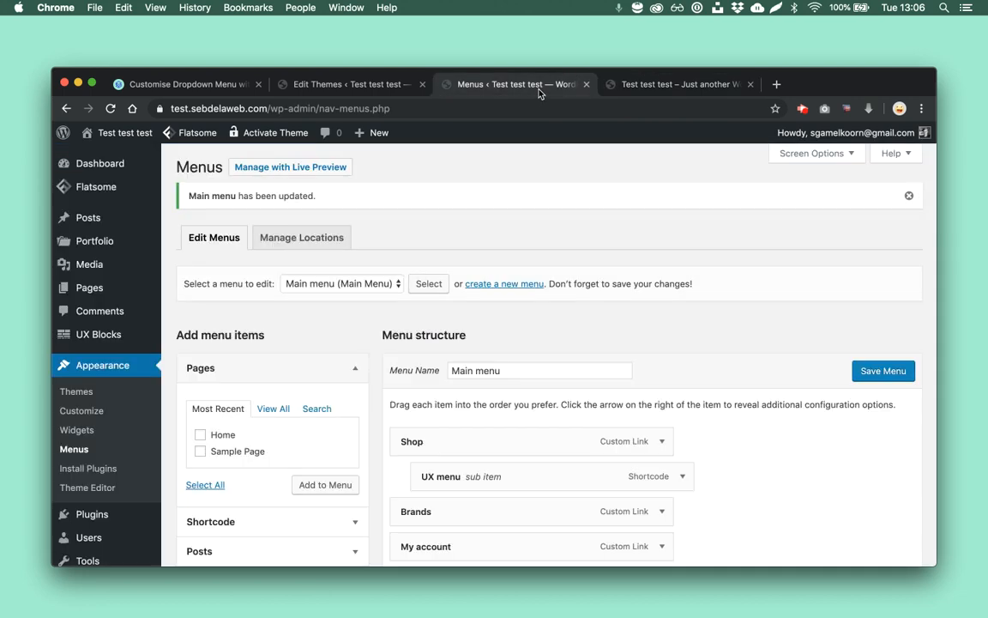
left_click(662, 441)
scroll(630, 494, "down", 2)
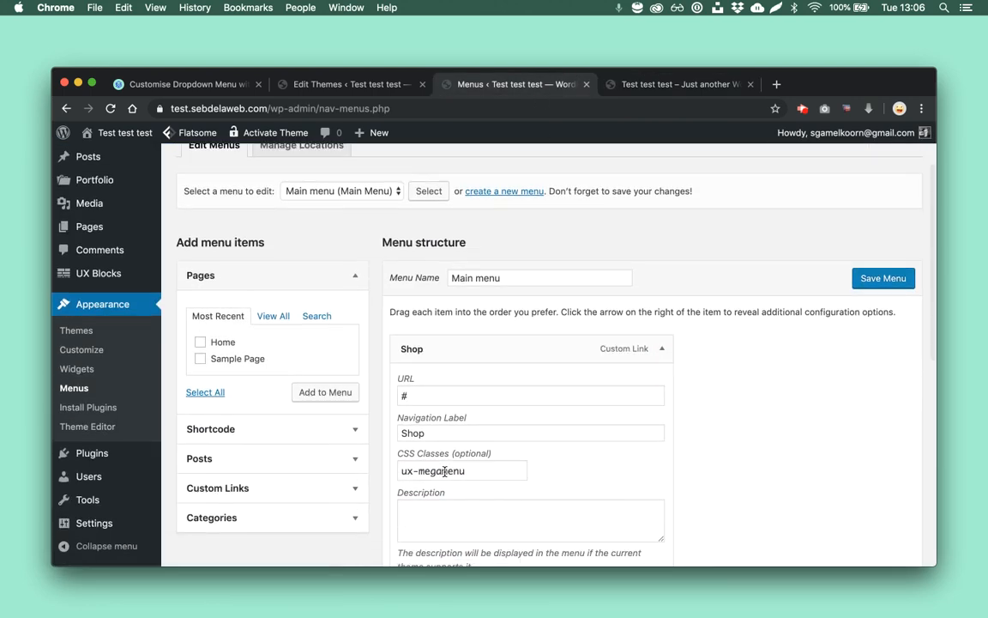
double_click(445, 471)
type("menu")
left_click(863, 283)
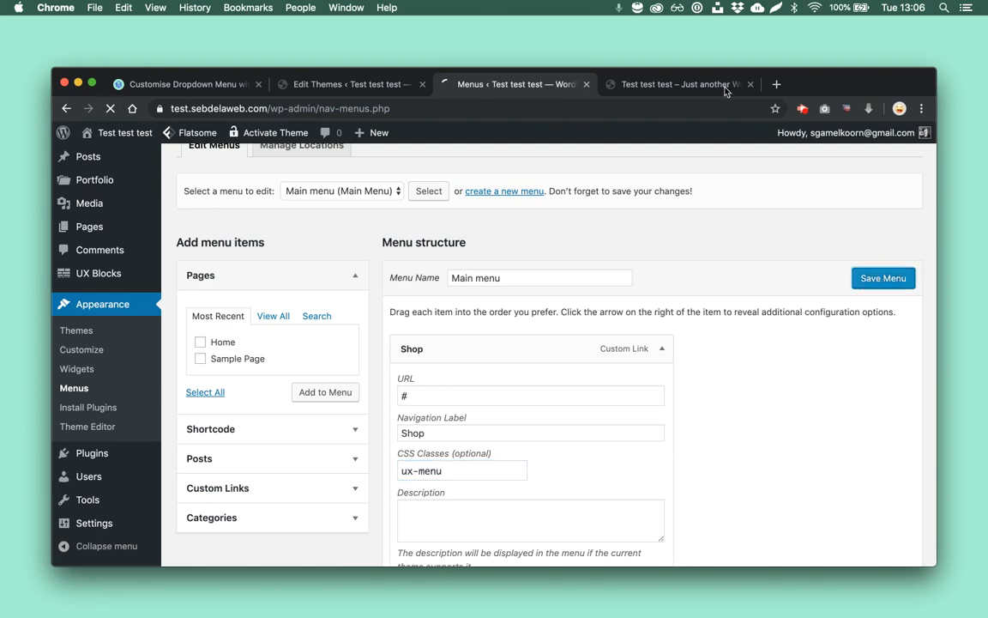
Step: Reload the front end and check the contents of the Shop dropdown
left_click(668, 90)
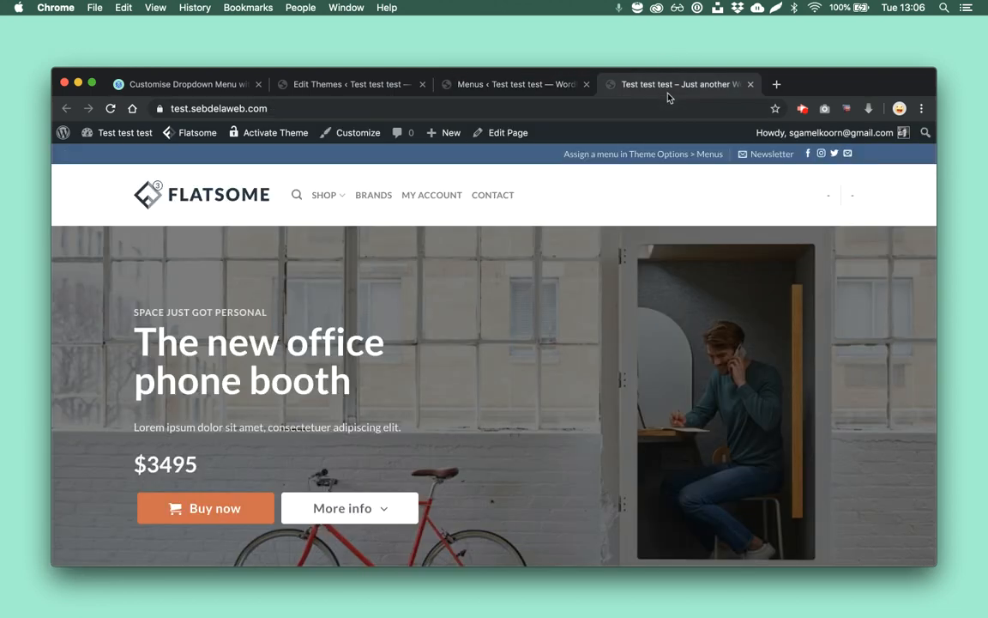
key("super+r")
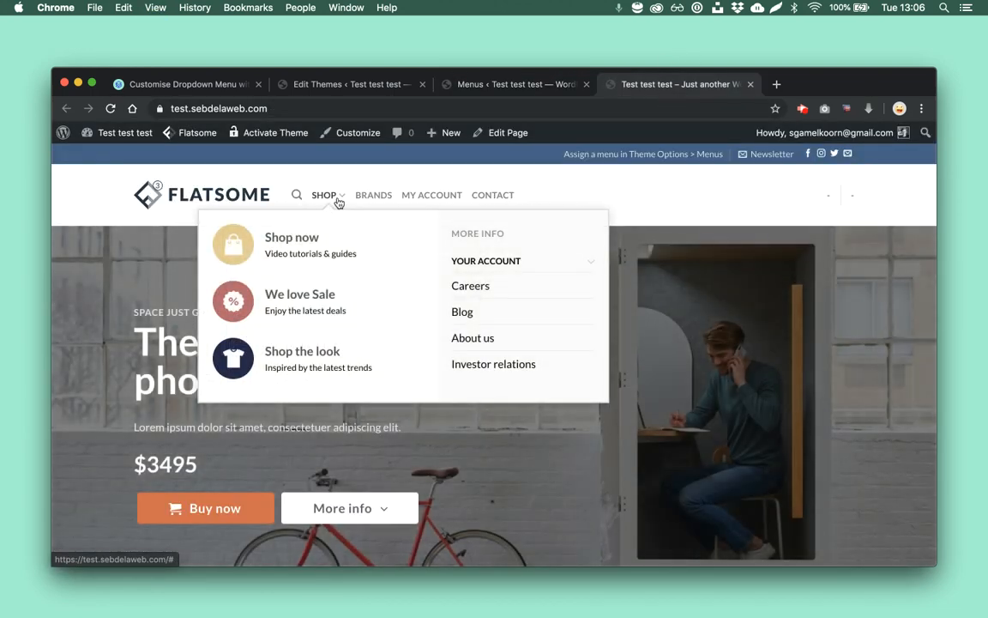
mouse_move(324, 200)
mouse_move(502, 225)
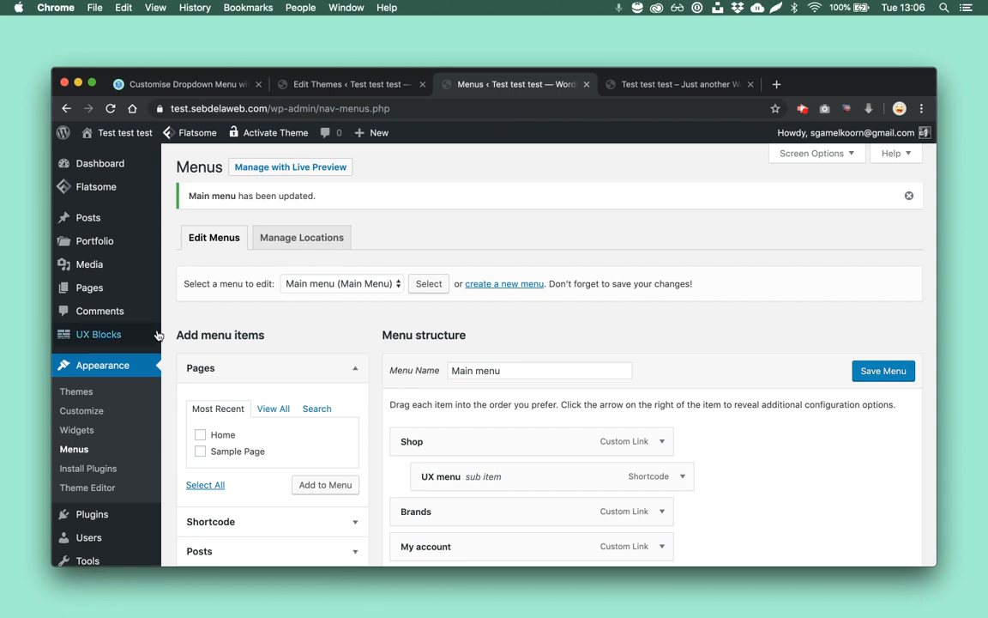
Step: Open the UX Menu: Callout block in UX Builder and examine the icon background-color rule in the child theme's style.css
mouse_move(129, 337)
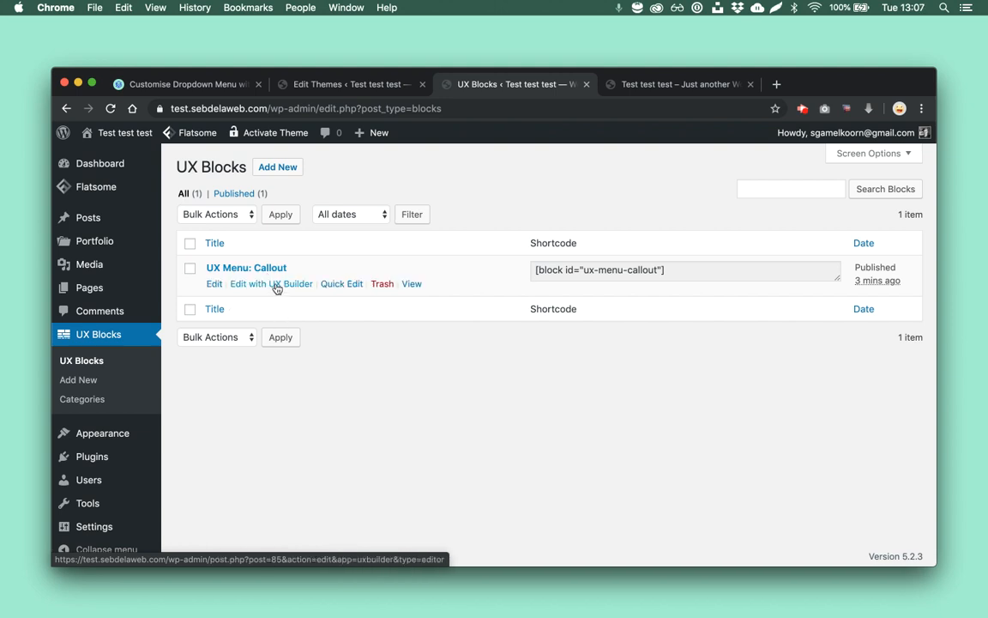
left_click(275, 284)
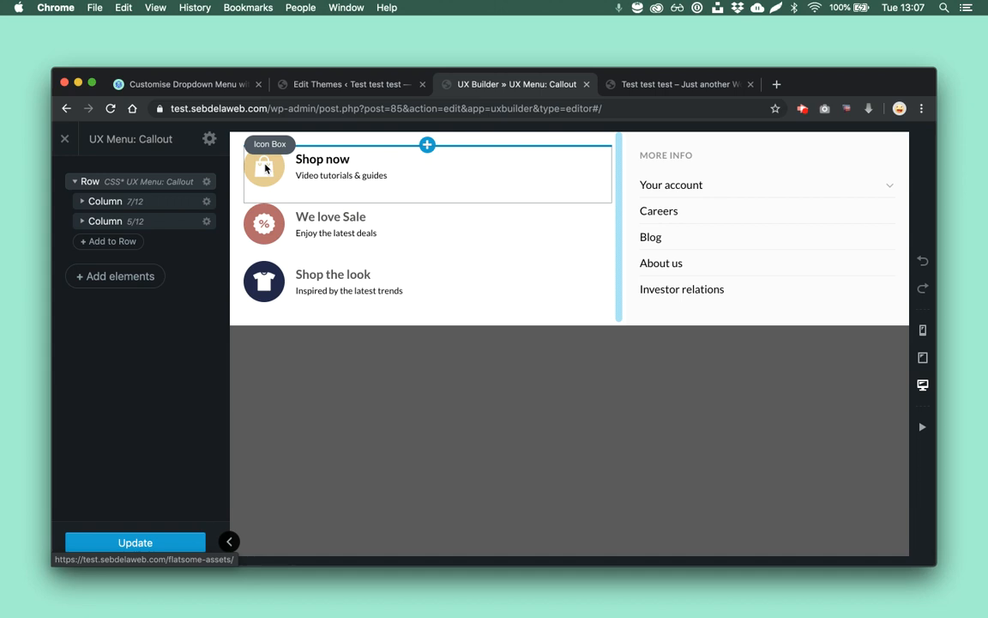
left_click(348, 84)
scroll(397, 343, "down", 3)
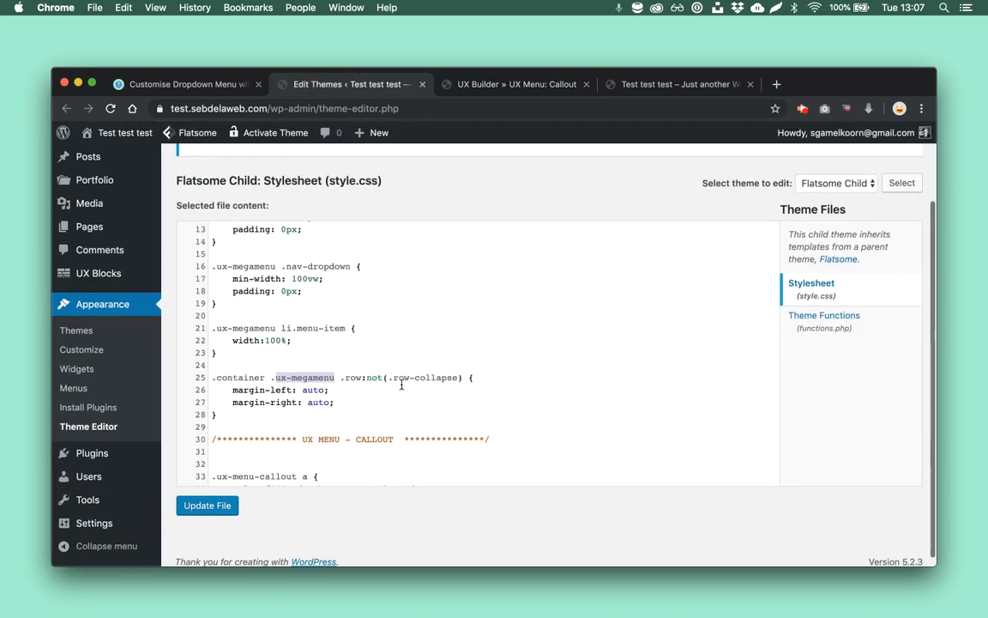
scroll(401, 385, "down", 5)
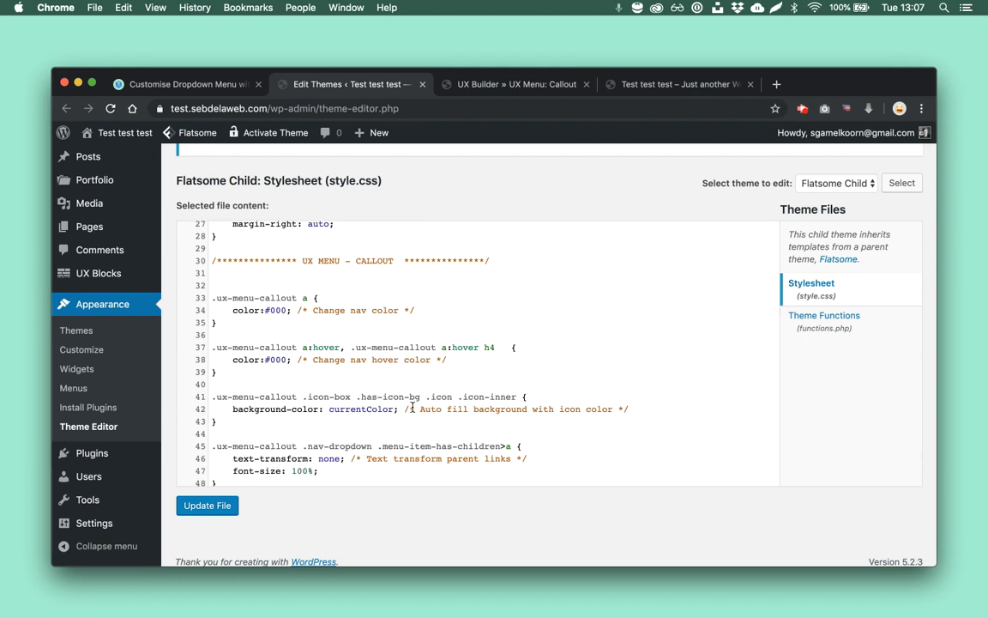
left_click_drag(205, 411, 204, 399)
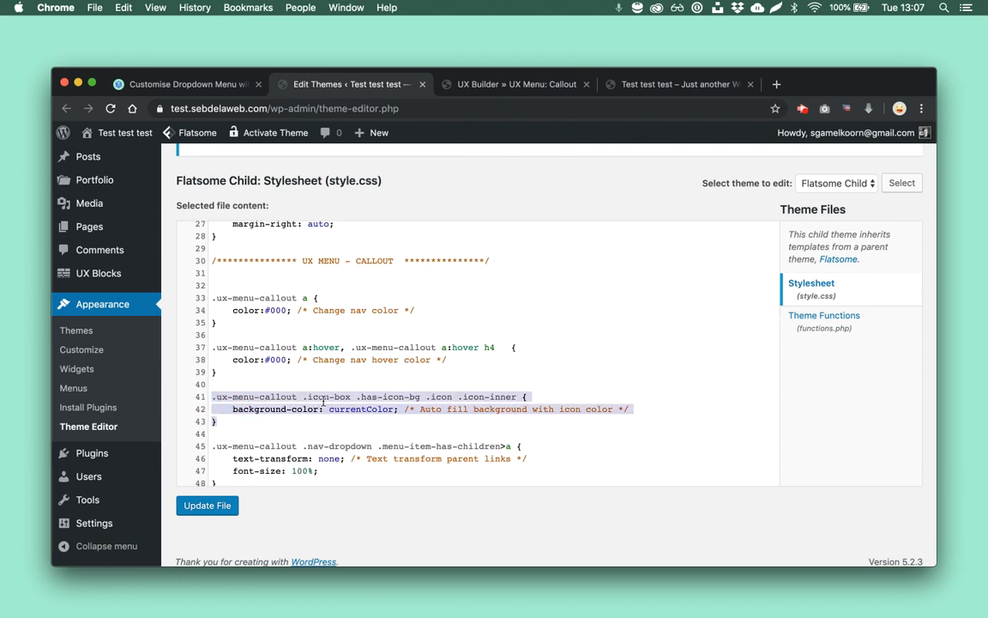
left_click(457, 405)
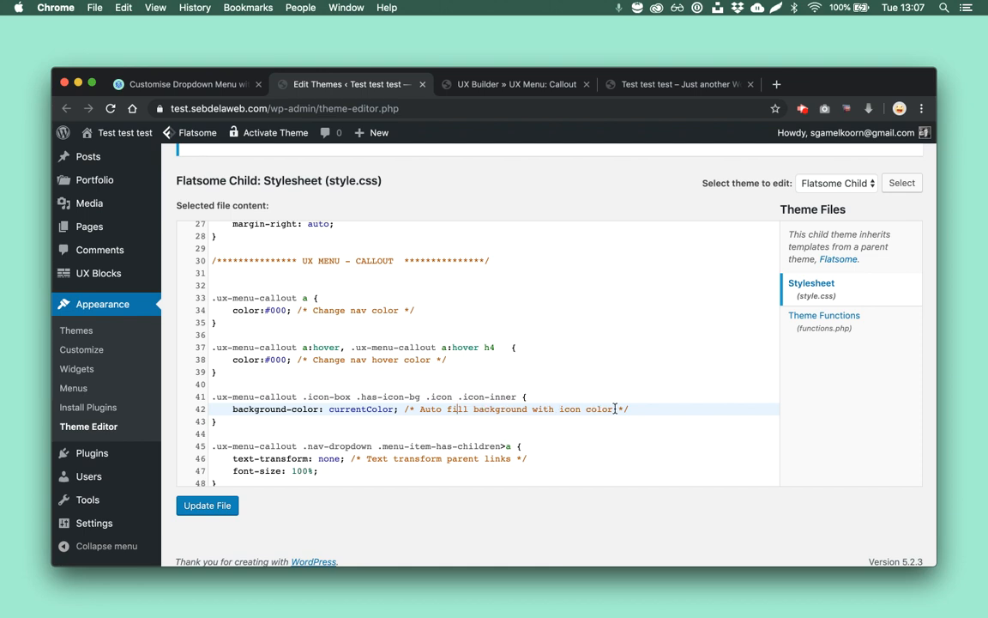
Step: Compare the Icon Color setting of the "Shop now" Icon Box with the icon background rule in style.css
left_click(513, 84)
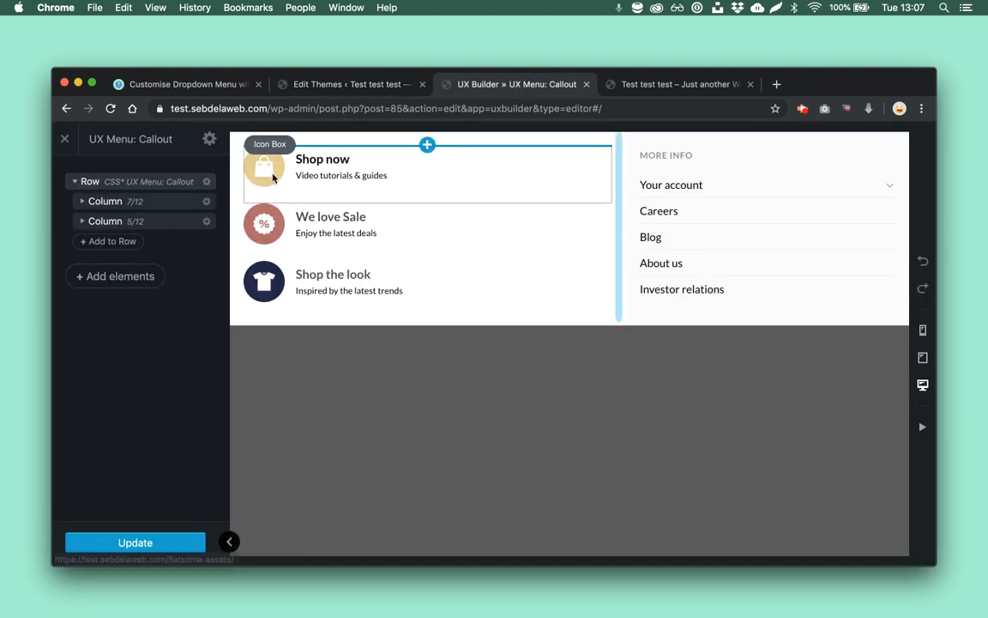
scroll(159, 337, "down", 6)
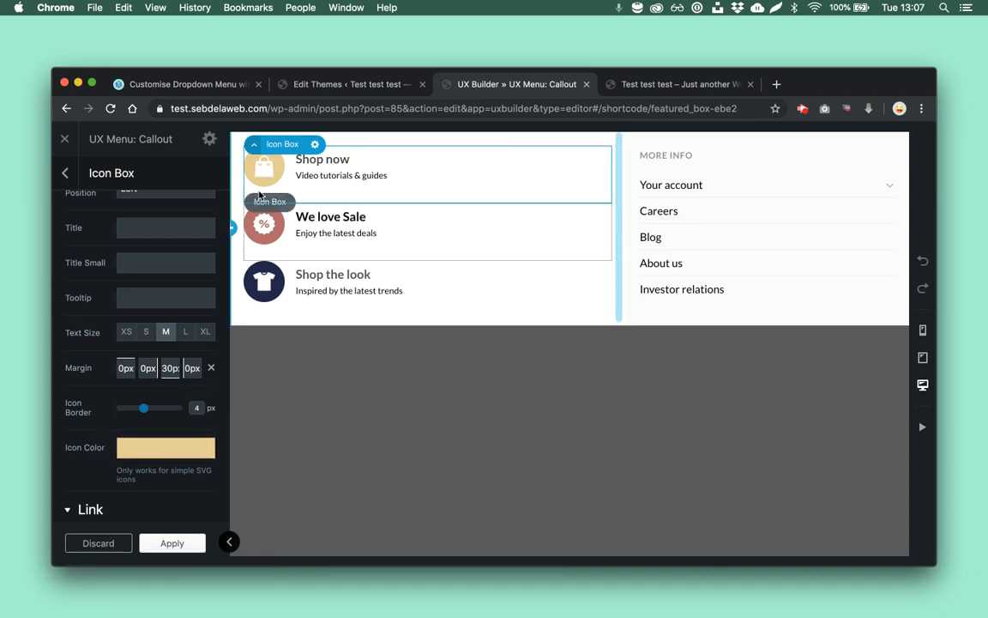
left_click(347, 86)
left_click_drag(192, 419, 80, 393)
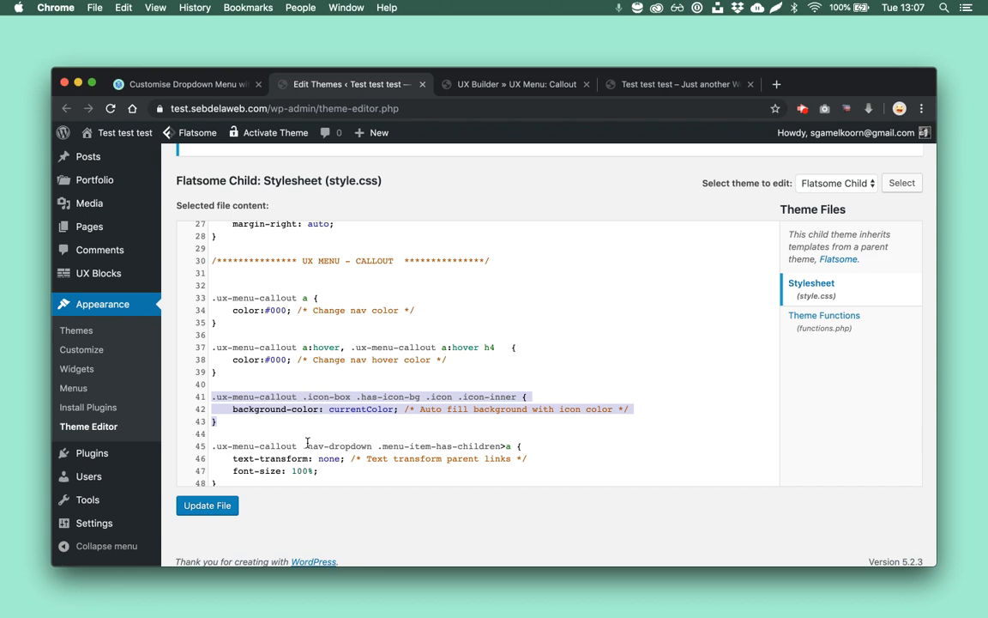
left_click(240, 419)
left_click_drag(218, 421, 211, 397)
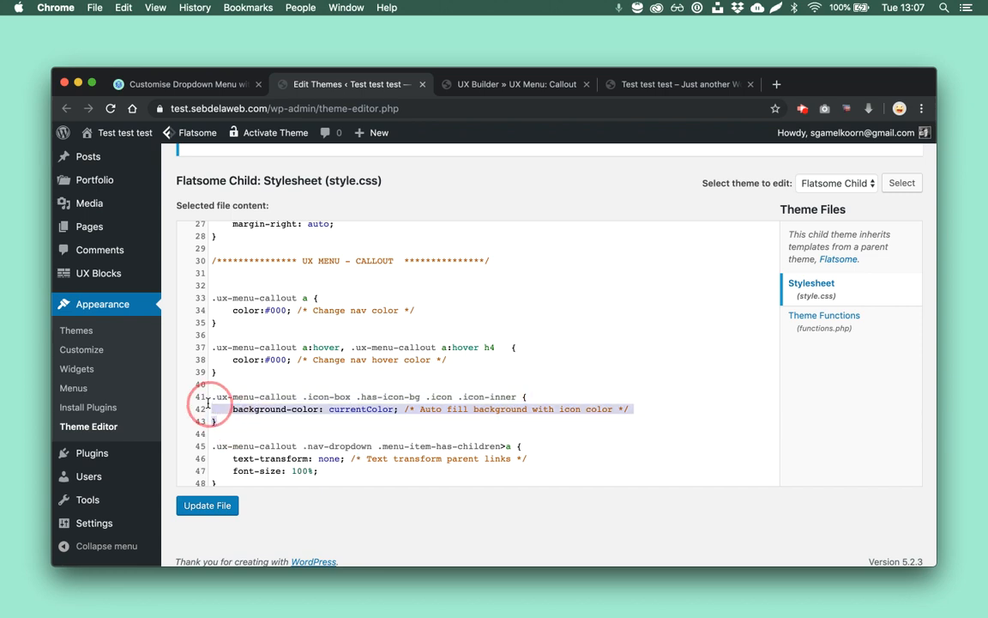
left_click(532, 83)
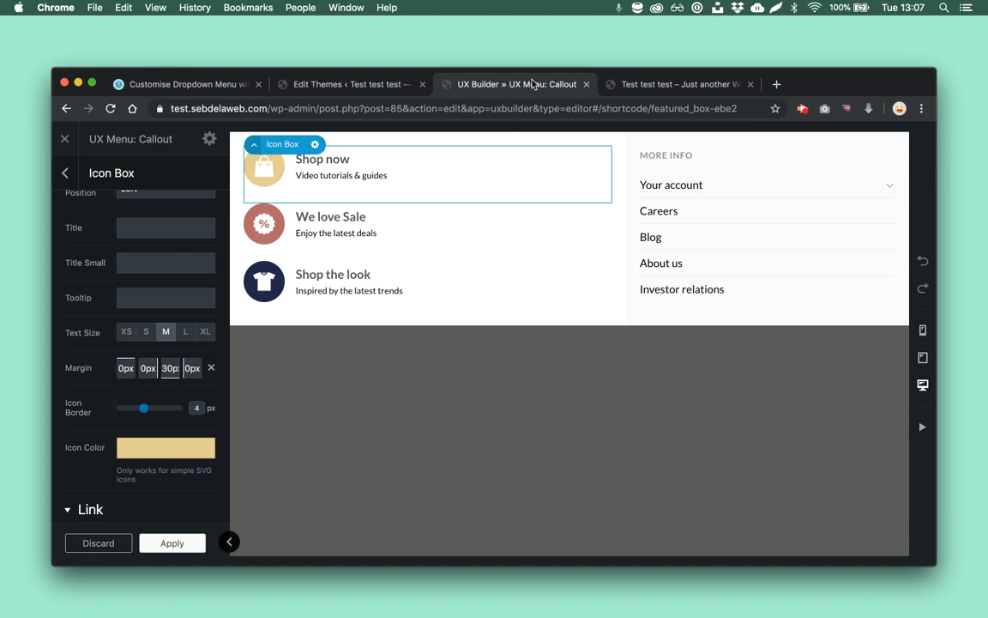
left_click(390, 83)
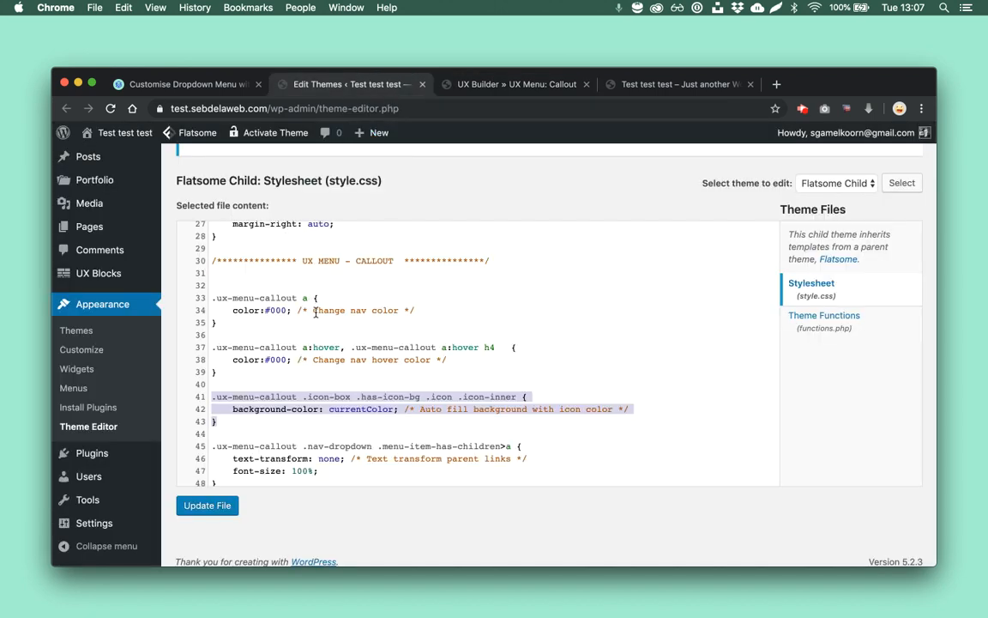
Step: Review the remaining .ux-menu-callout rules in the Flatsome Child stylesheet
scroll(315, 313, "down", 3)
scroll(314, 313, "up", 4)
scroll(314, 343, "down", 3)
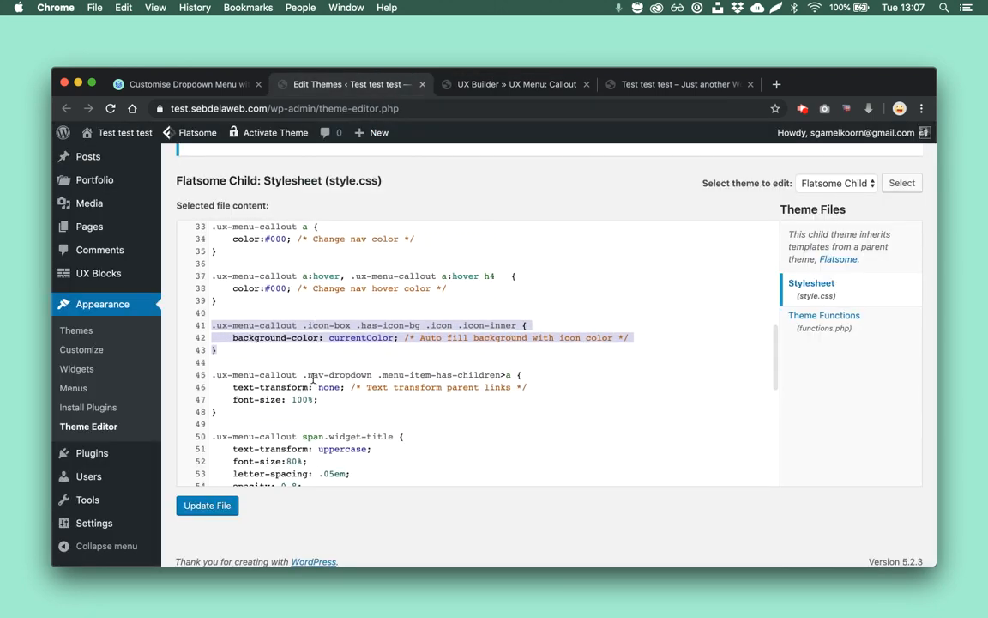
scroll(314, 320, "down", 4)
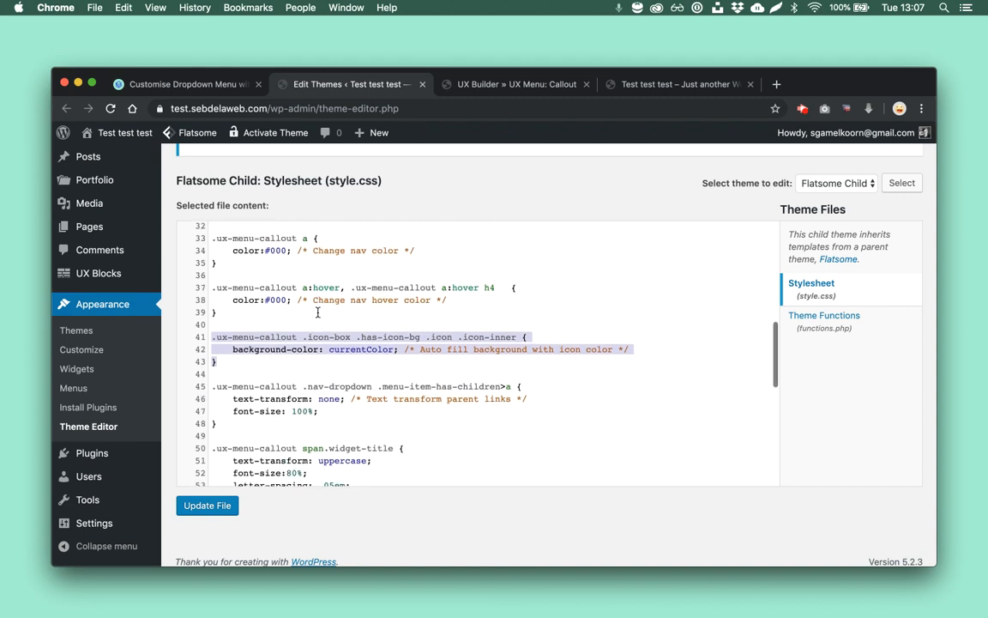
scroll(349, 296, "up", 1)
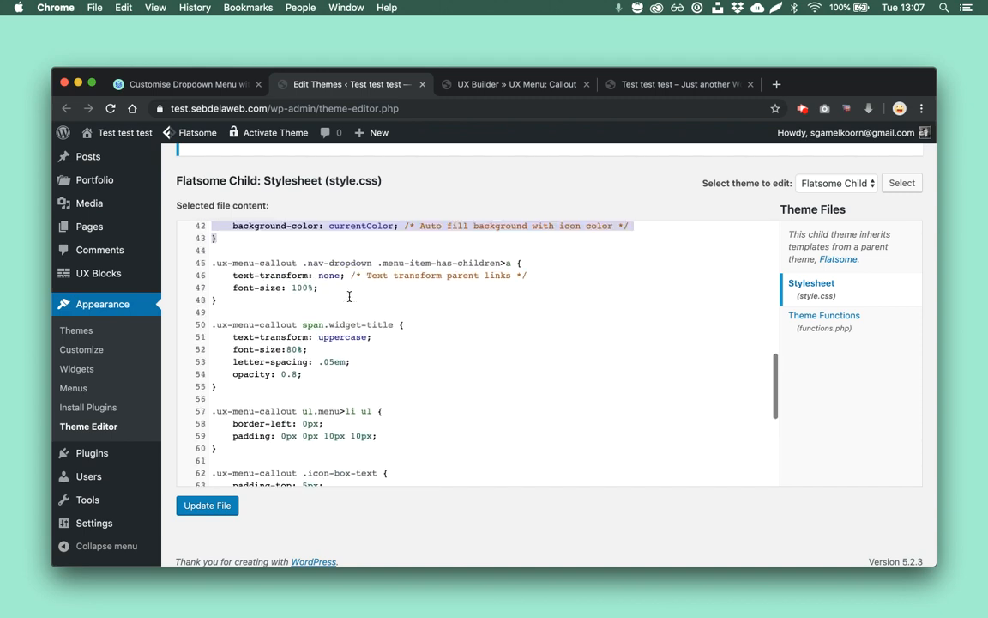
scroll(349, 293, "up", 1)
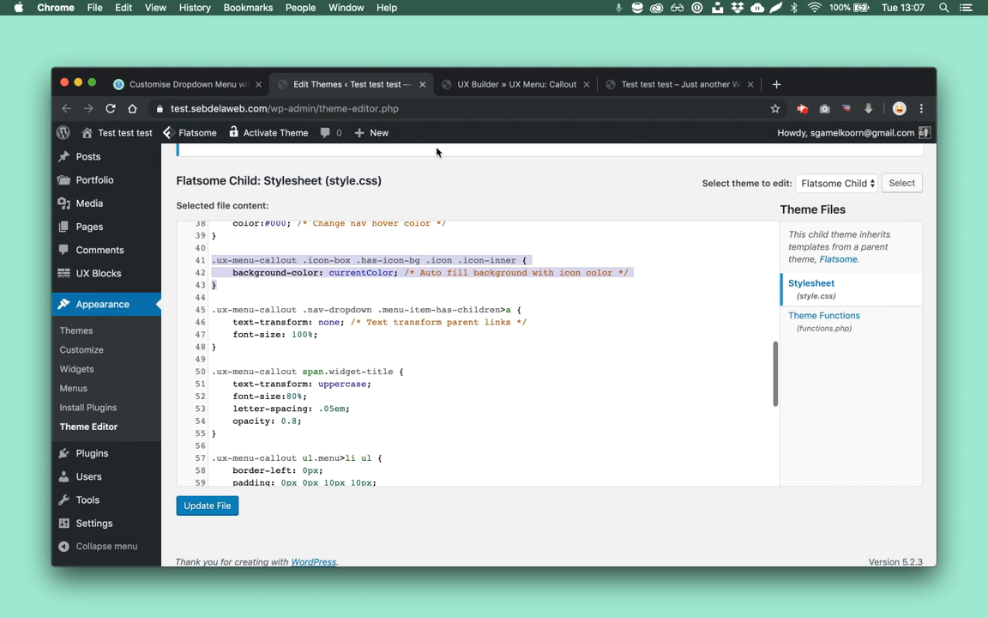
Step: Close the Icon Box settings, inspect the block's two columns, and view the Widget Area element's settings
left_click(491, 89)
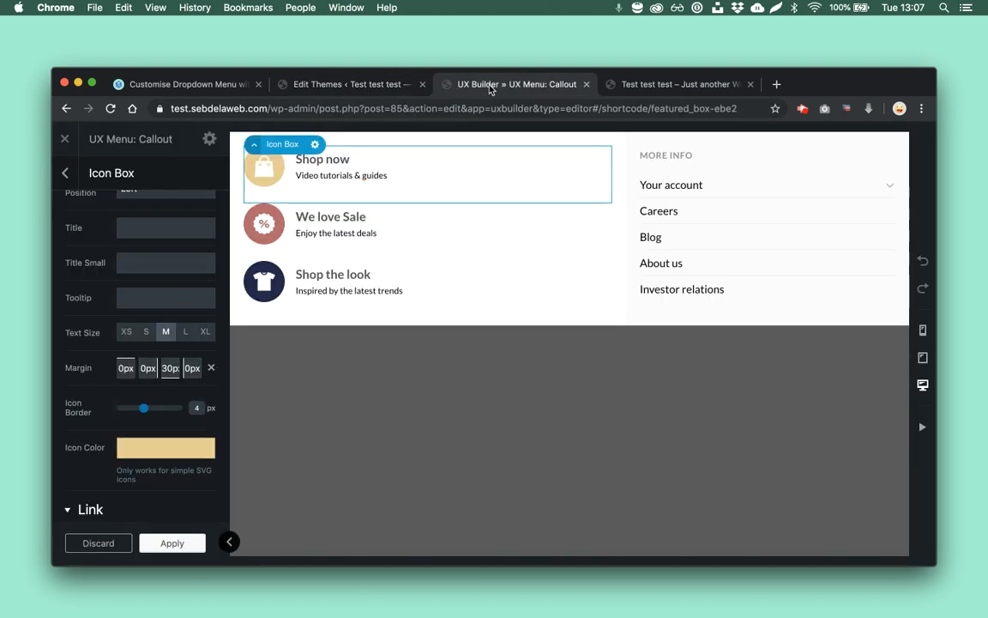
key("Escape")
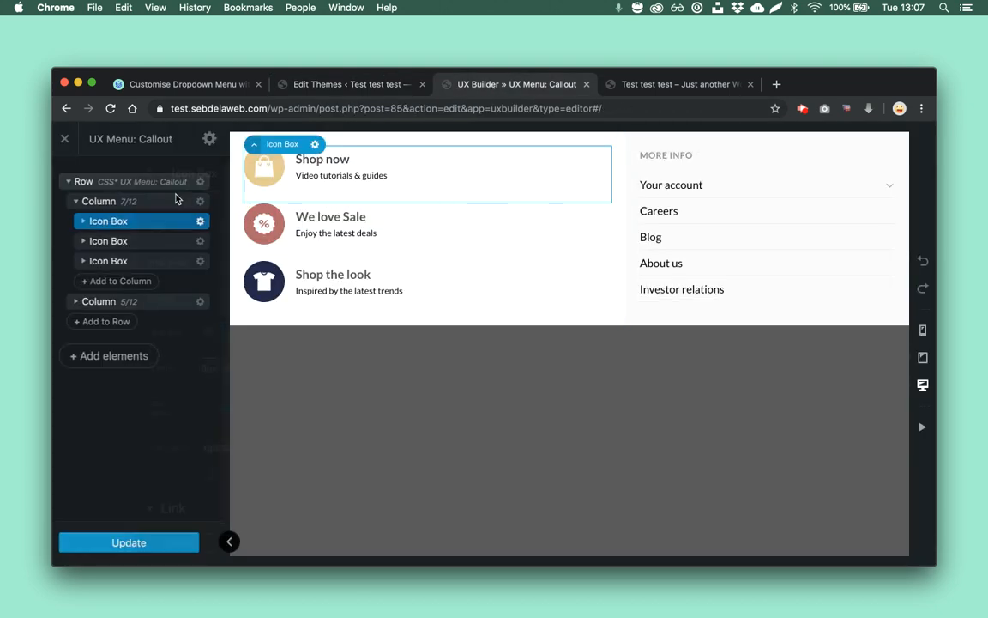
left_click(78, 201)
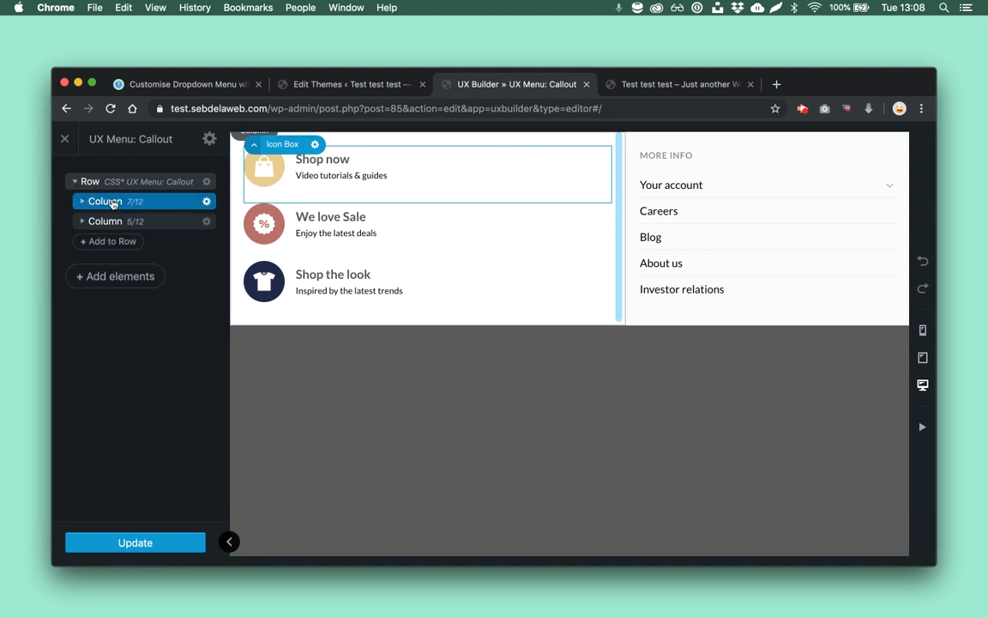
left_click(81, 220)
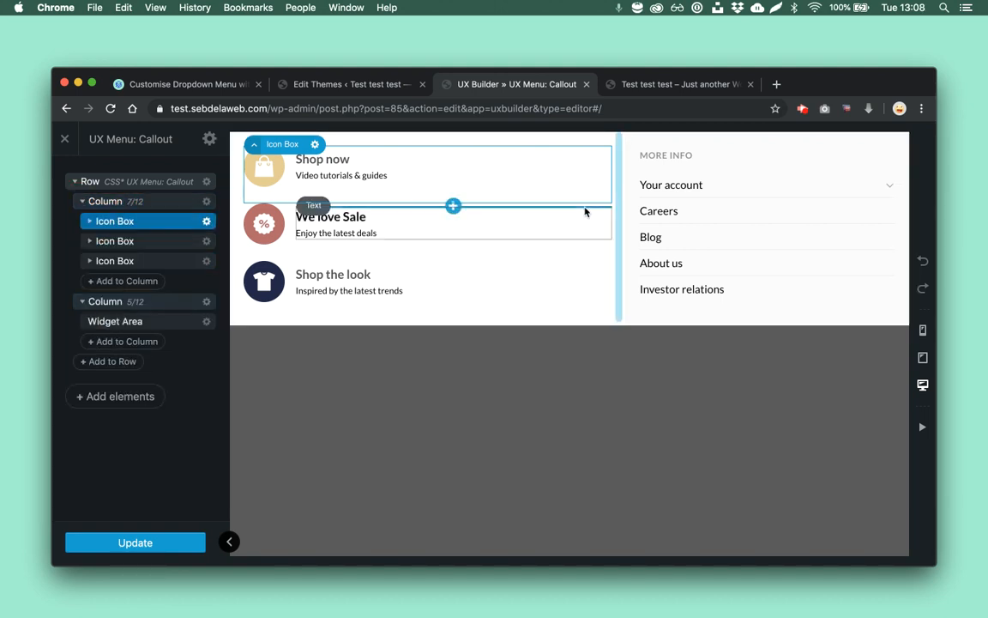
left_click(679, 213)
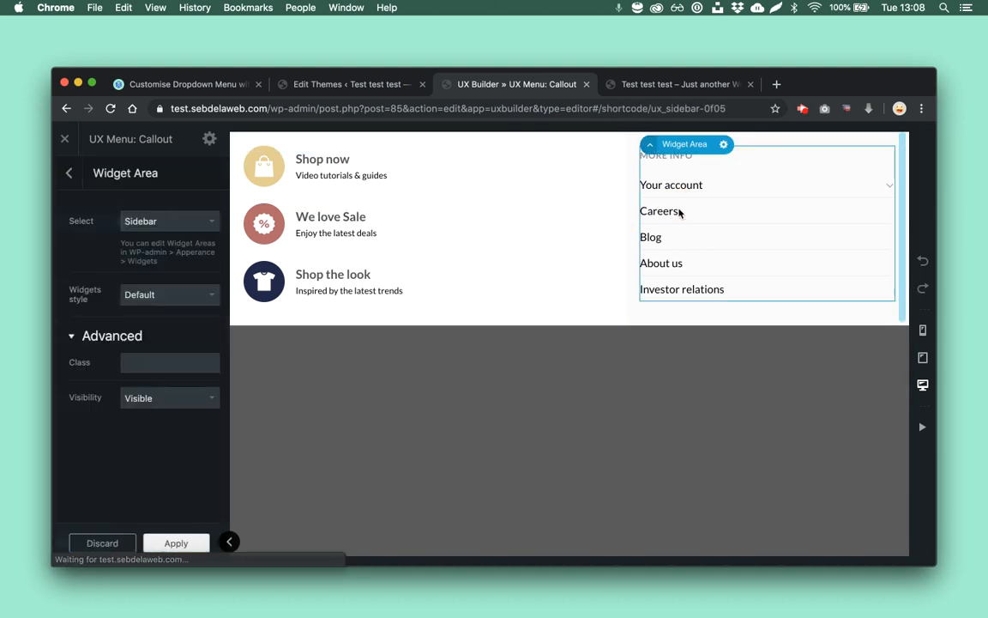
left_click(69, 185)
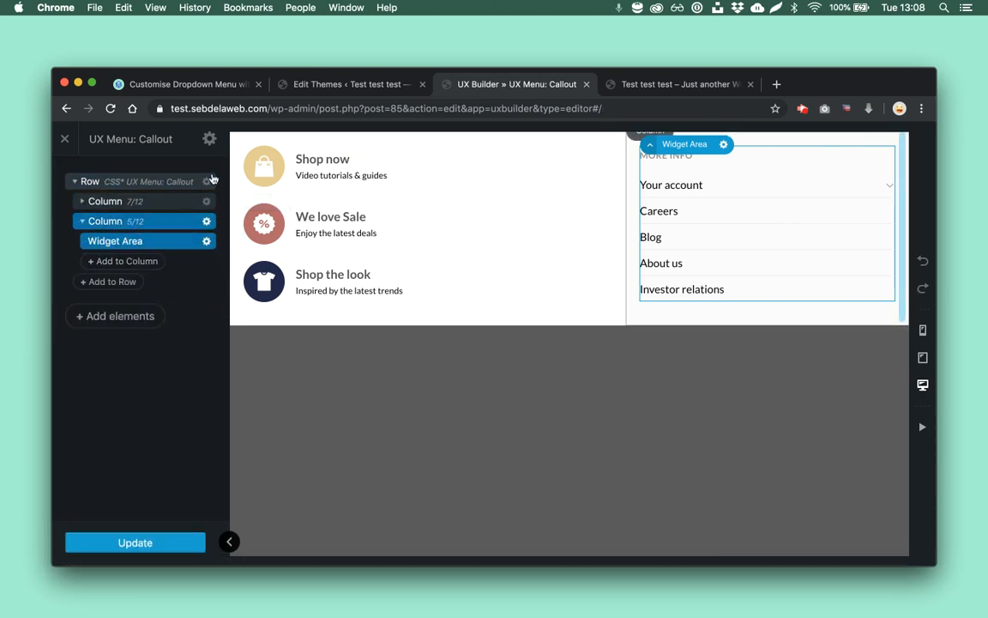
Step: Open the Widgets page and examine the "More info" Navigation Menu widget in the Sidebar area
left_click(331, 86)
left_click(111, 371)
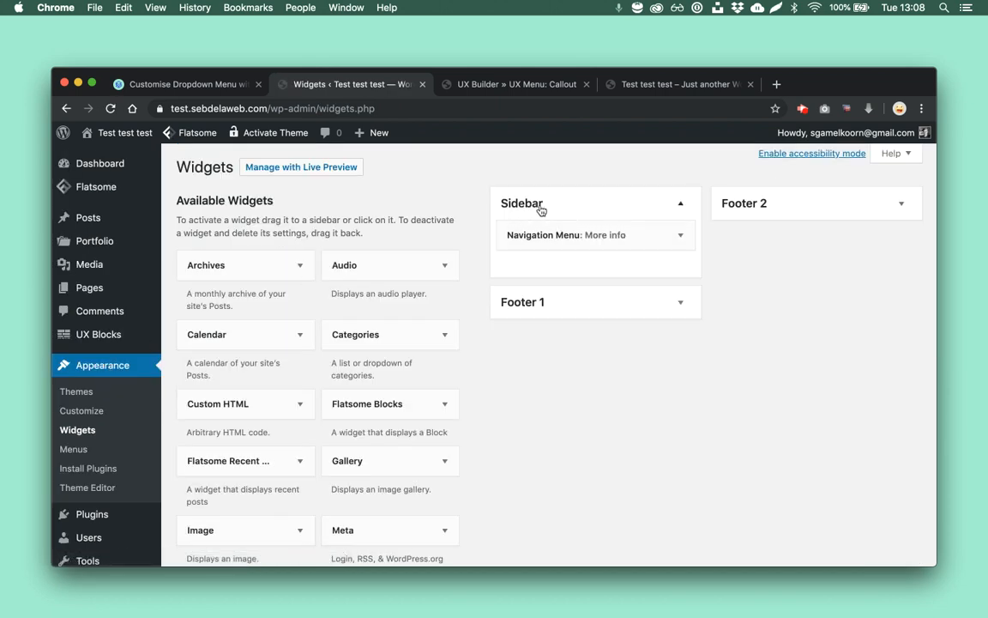
scroll(260, 470, "down", 2)
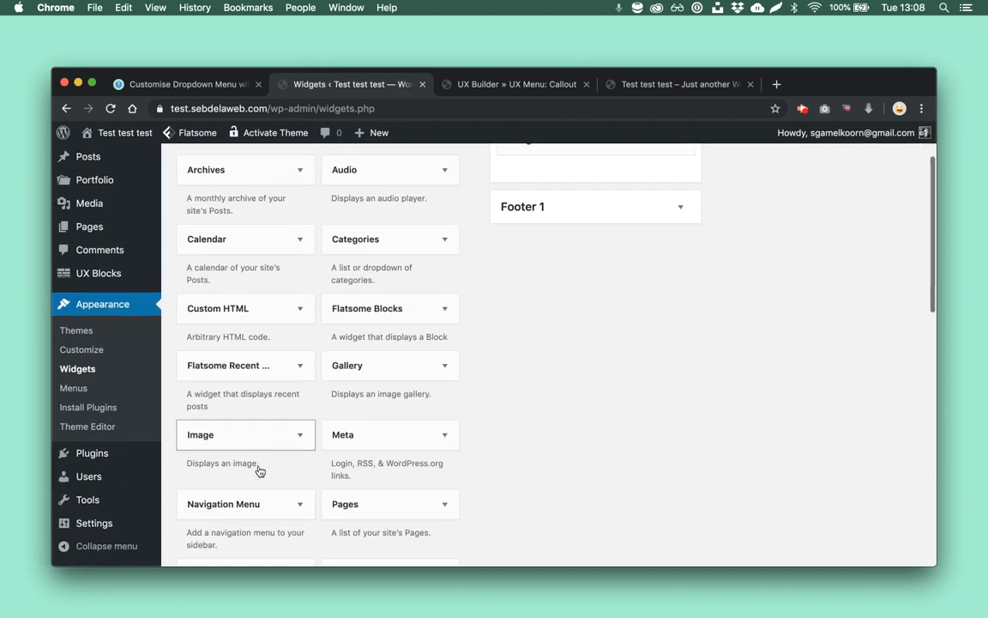
left_click_drag(274, 506, 304, 463)
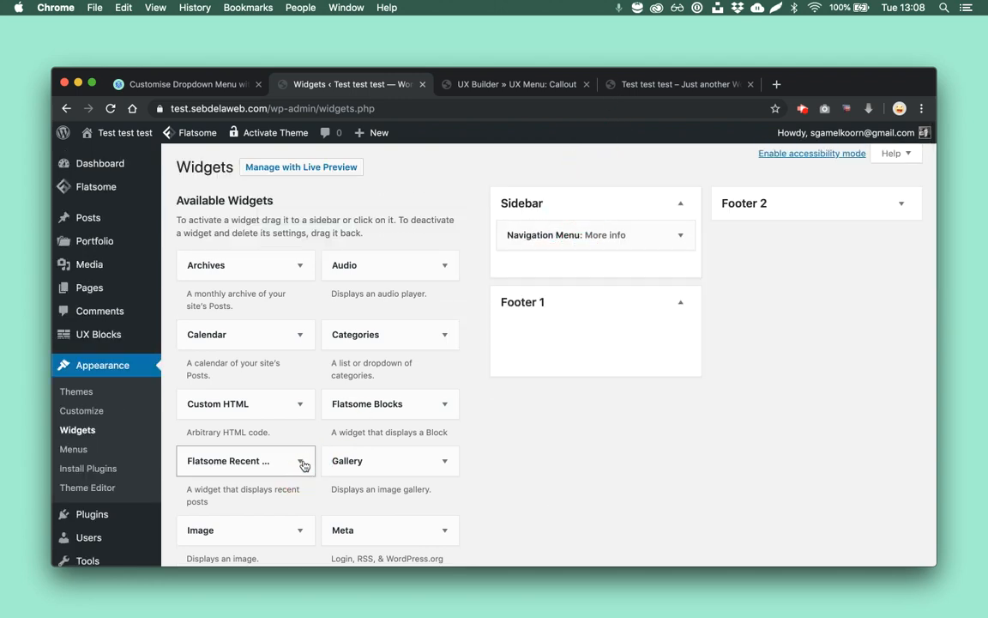
left_click(622, 245)
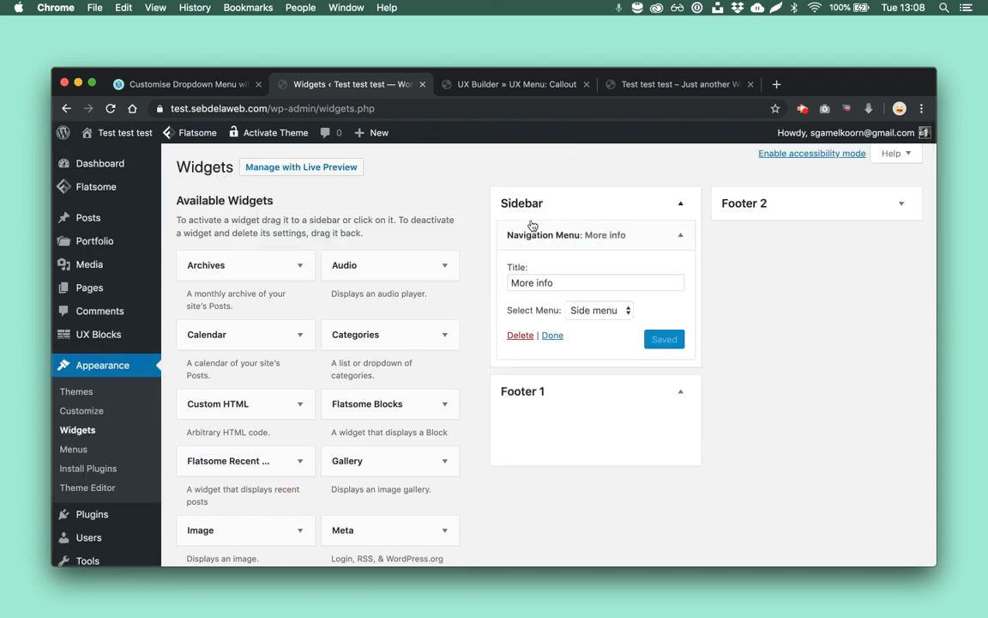
Step: Load the Side menu on the Menus page and compare its items with the widget area links in the callout block
left_click(99, 449)
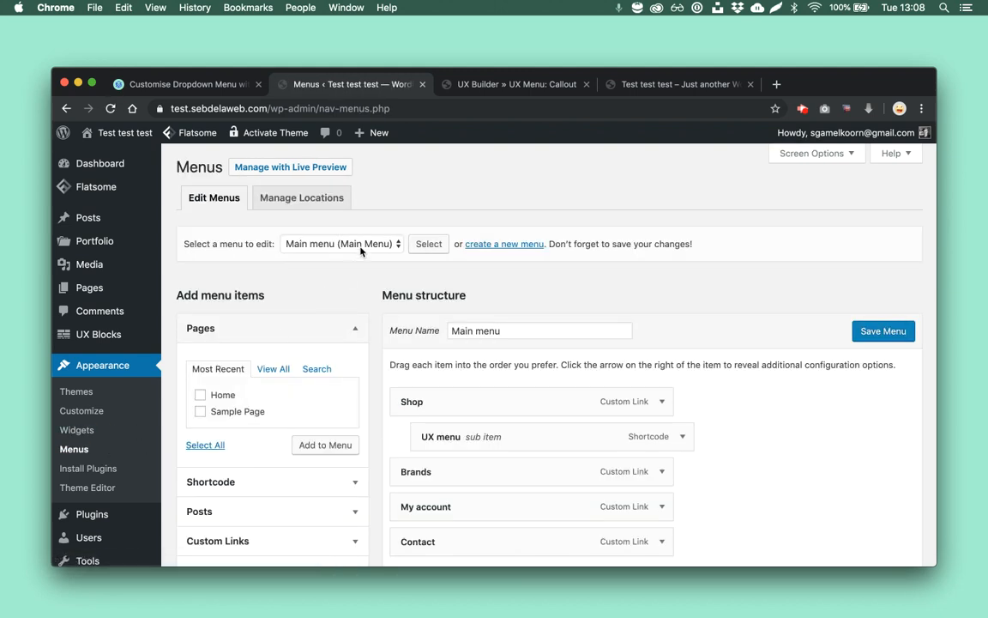
left_click(356, 244)
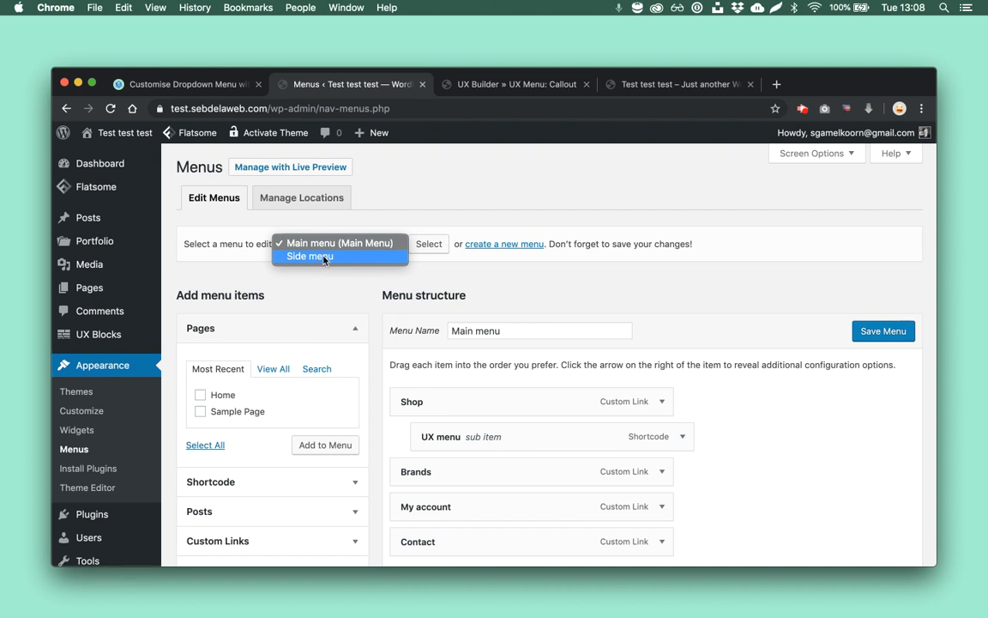
left_click(300, 262)
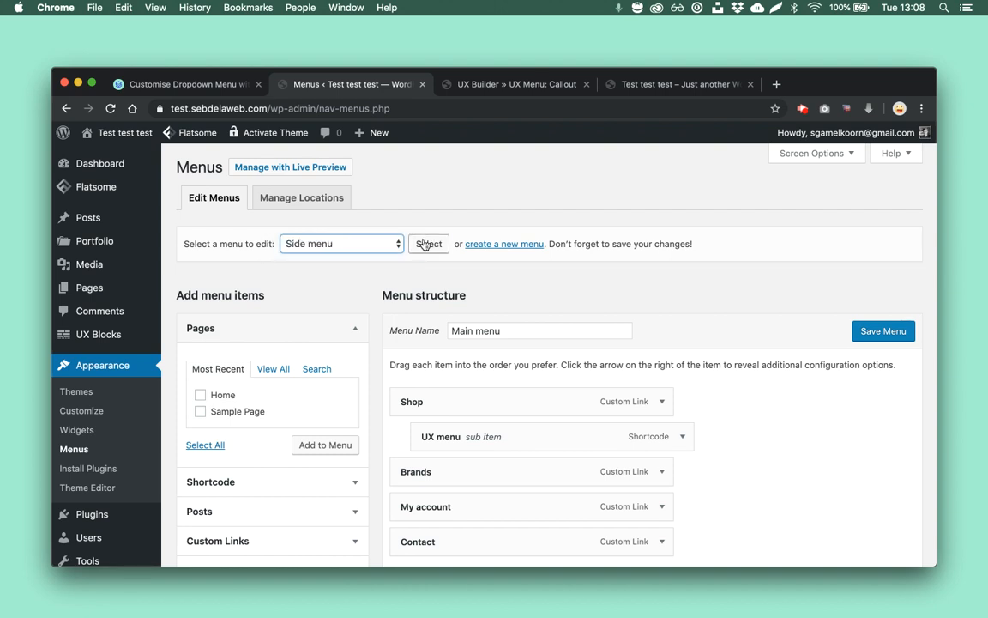
left_click(425, 245)
scroll(438, 352, "down", 1)
scroll(438, 352, "down", 3)
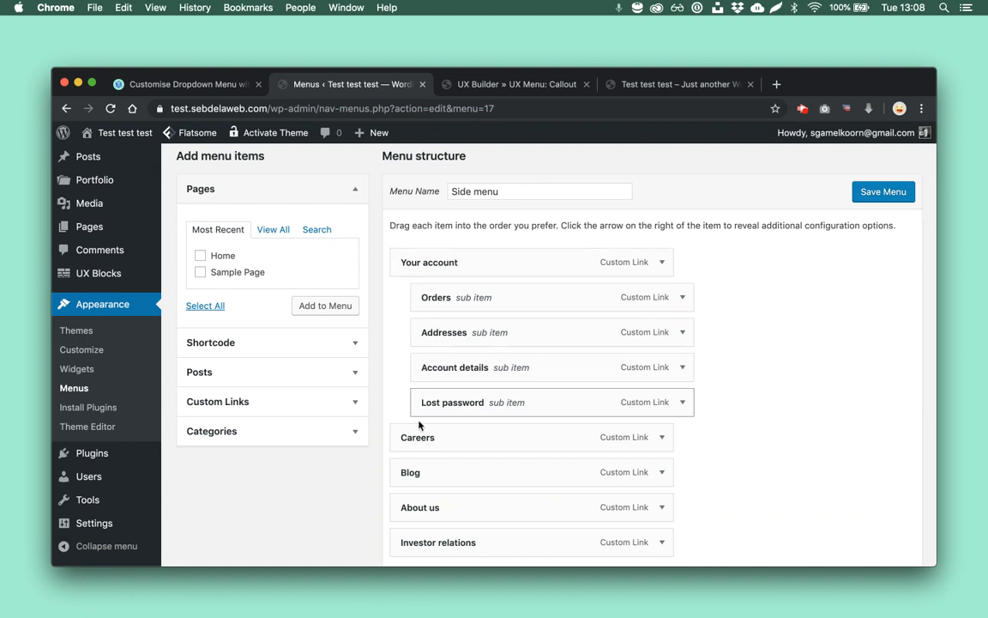
left_click(507, 91)
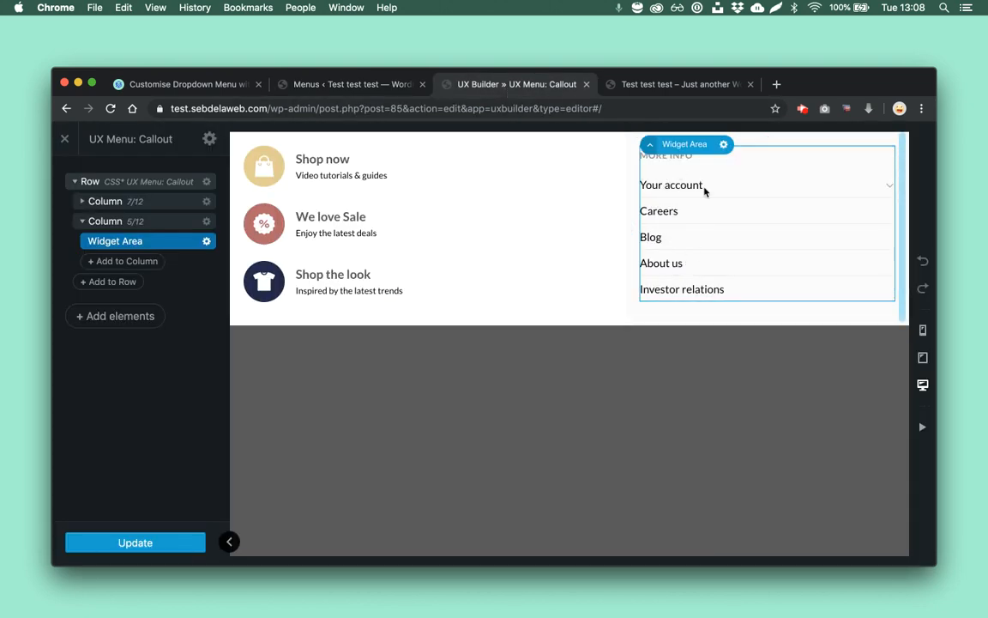
left_click(367, 86)
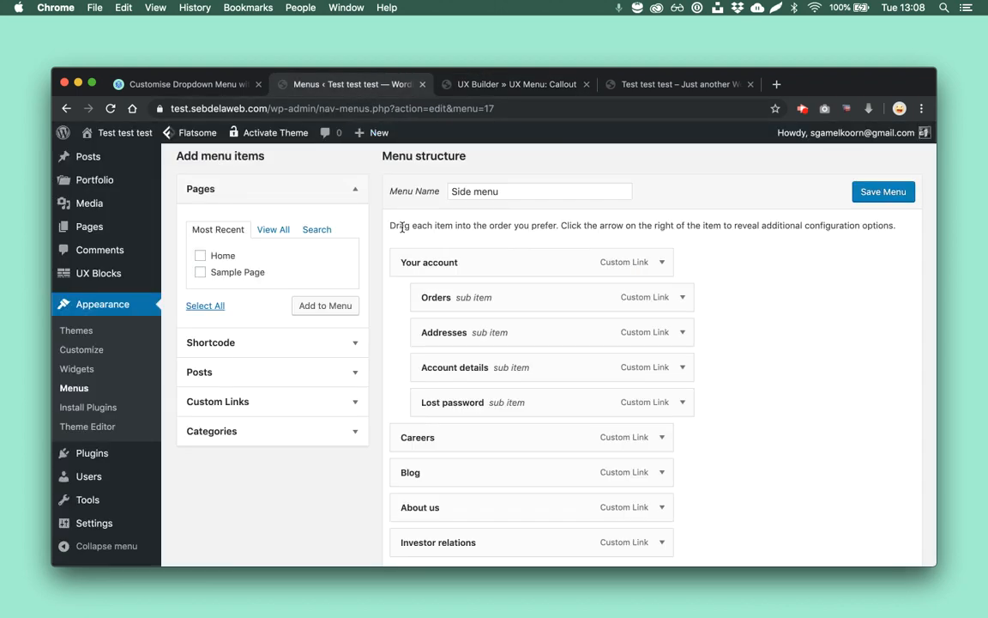
Step: Create a new menu named "Second Menu"
scroll(402, 227, "up", 2)
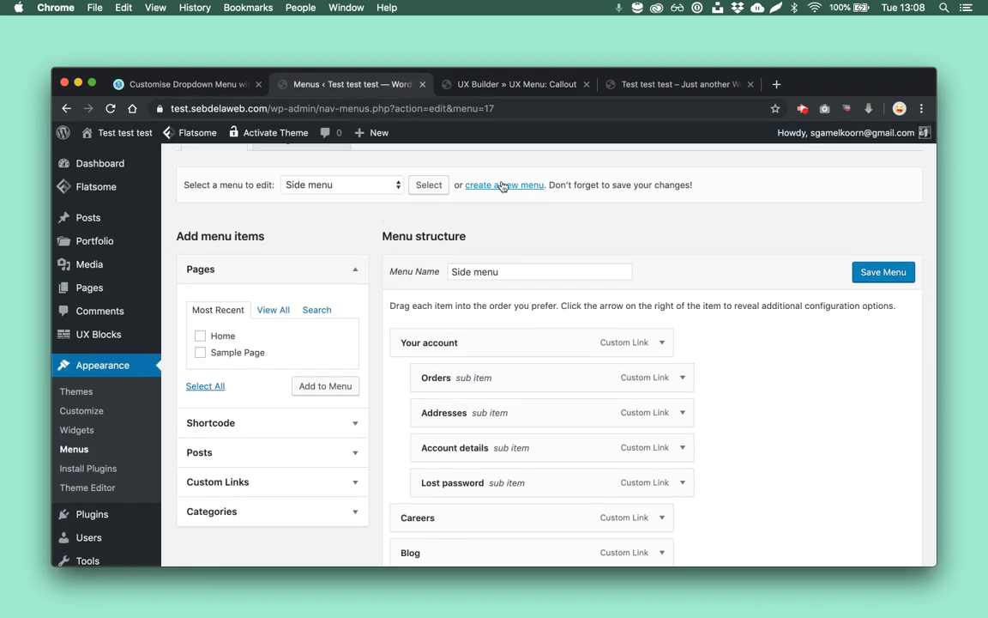
left_click(504, 185)
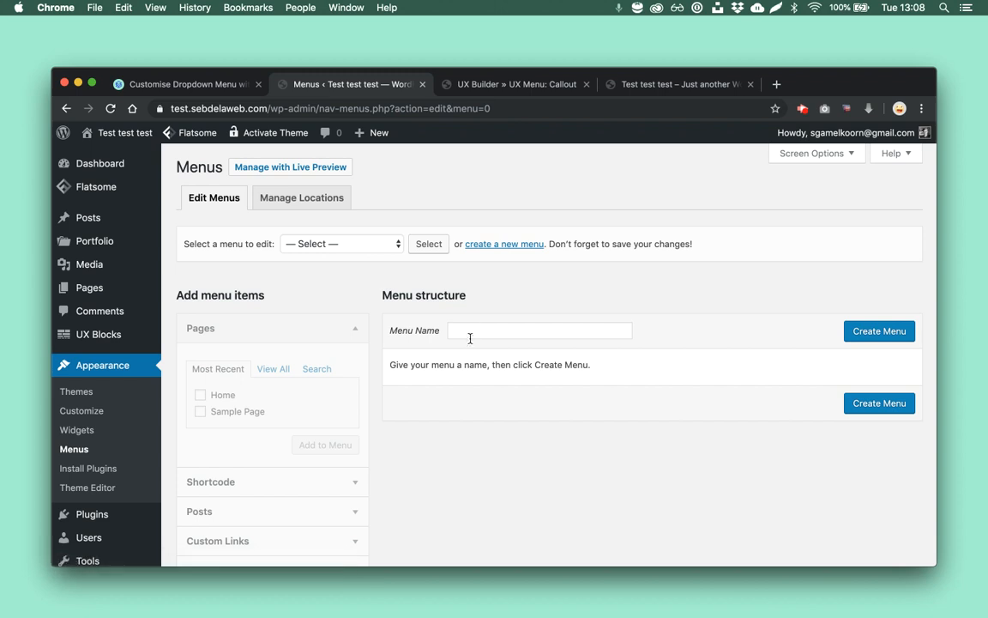
left_click(475, 330)
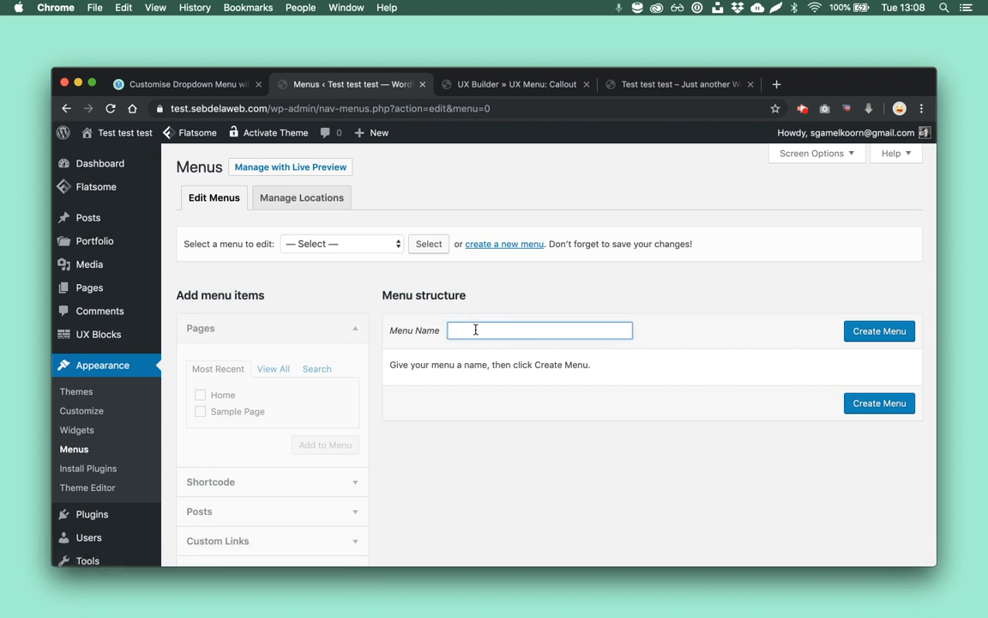
left_click(879, 331)
Step: Add a custom link with URL # and link text "Shop" to Second Menu and save the menu
scroll(434, 373, "down", 2)
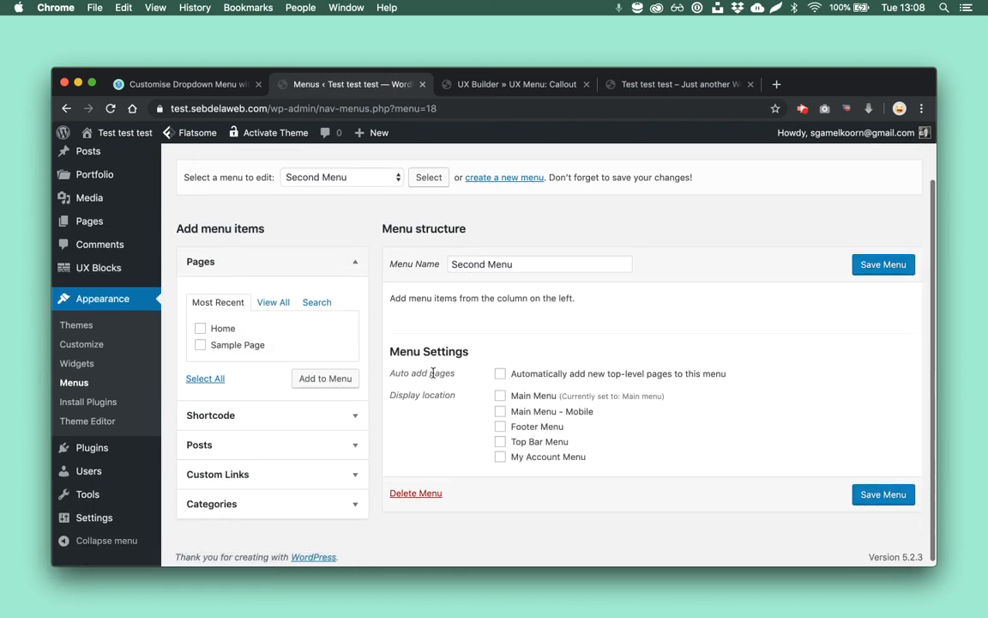
left_click(274, 470)
left_click(266, 395)
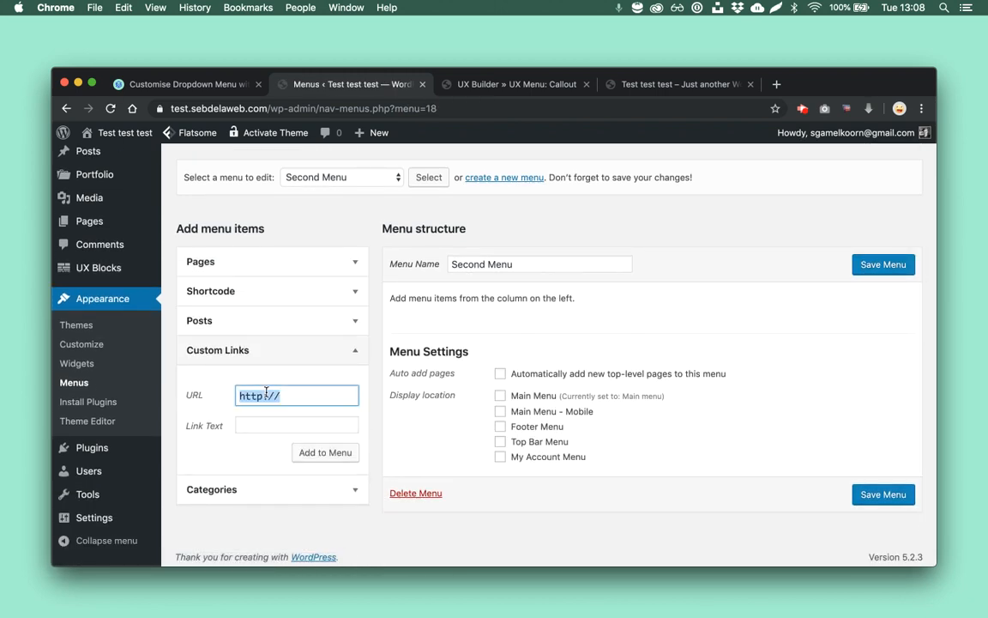
type("S")
key("Tab")
type("S")
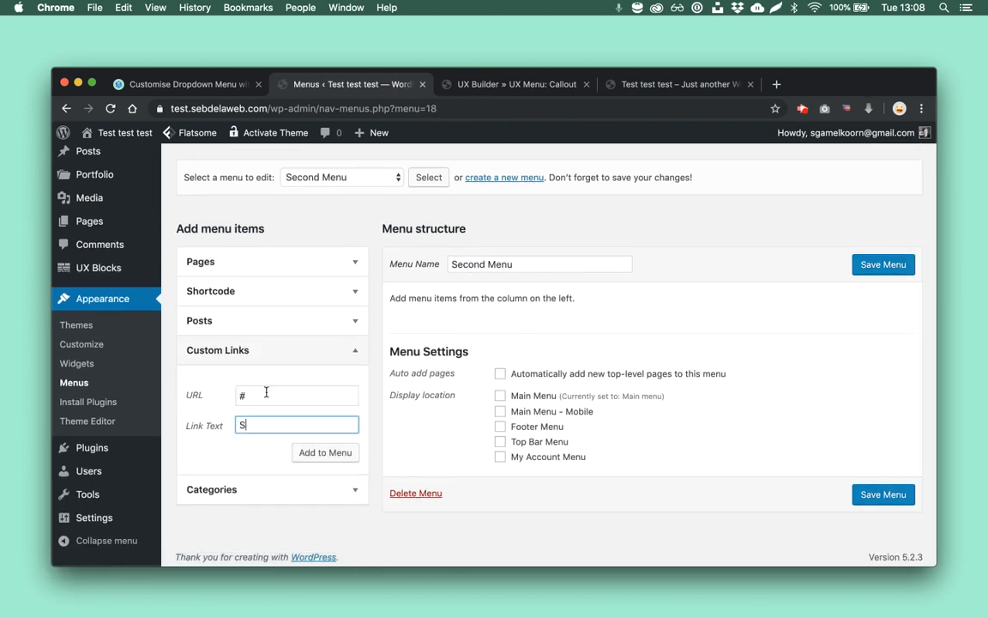
type("hop")
left_click(314, 447)
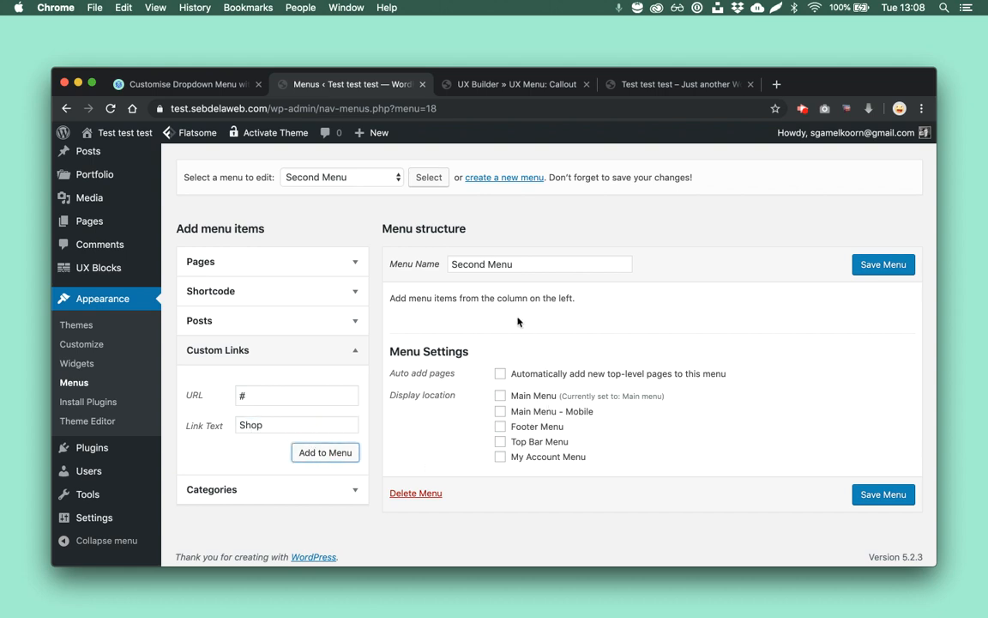
left_click(320, 449)
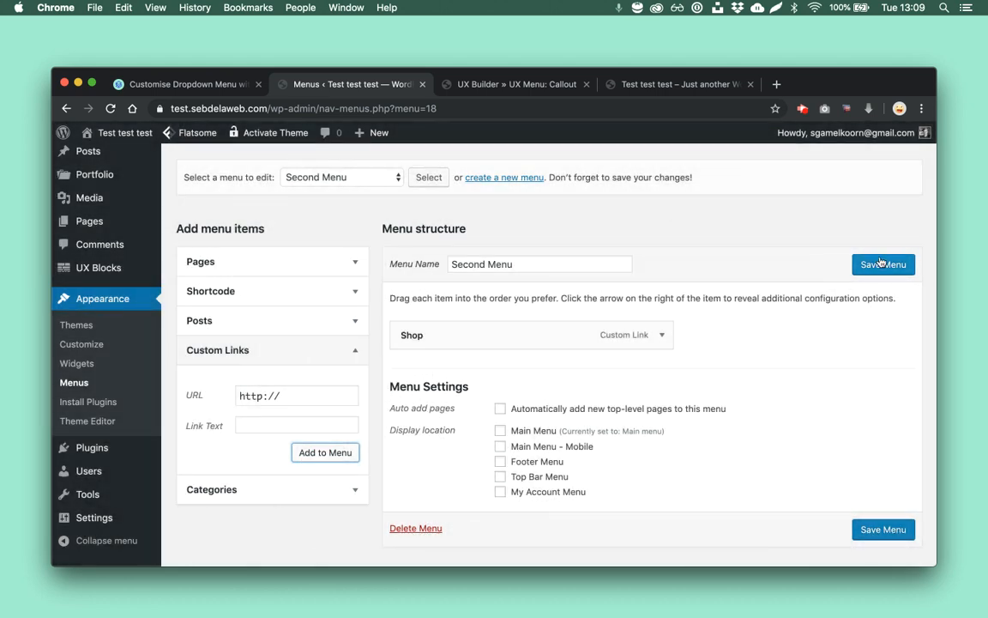
left_click(881, 264)
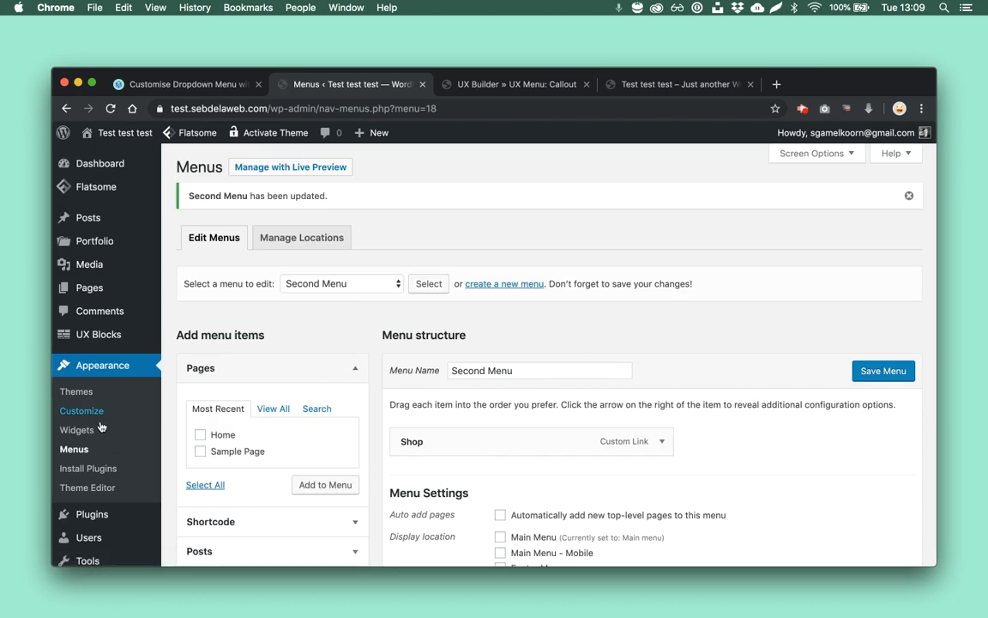
Step: Open the Widgets page, expand the Footer 1 and Footer 2 areas, and check the Sidebar's "More info" widget
left_click(72, 429)
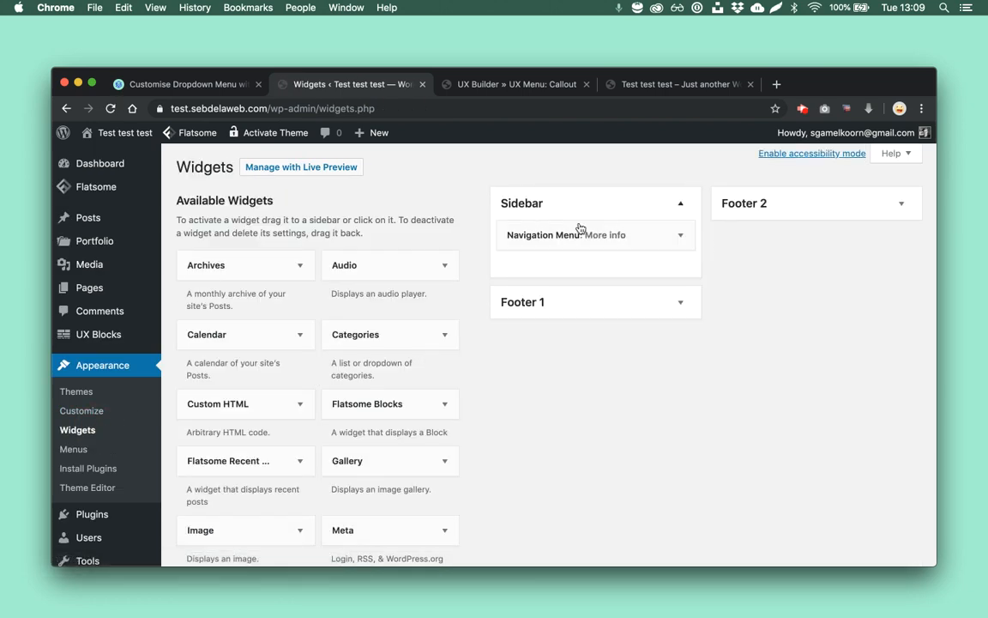
left_click(624, 302)
left_click(744, 205)
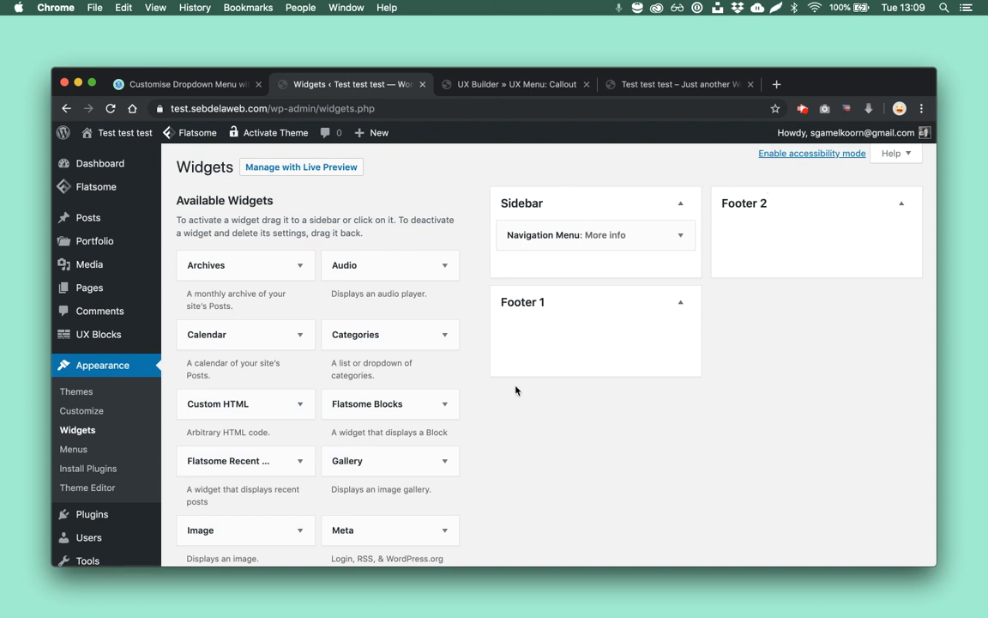
left_click(664, 225)
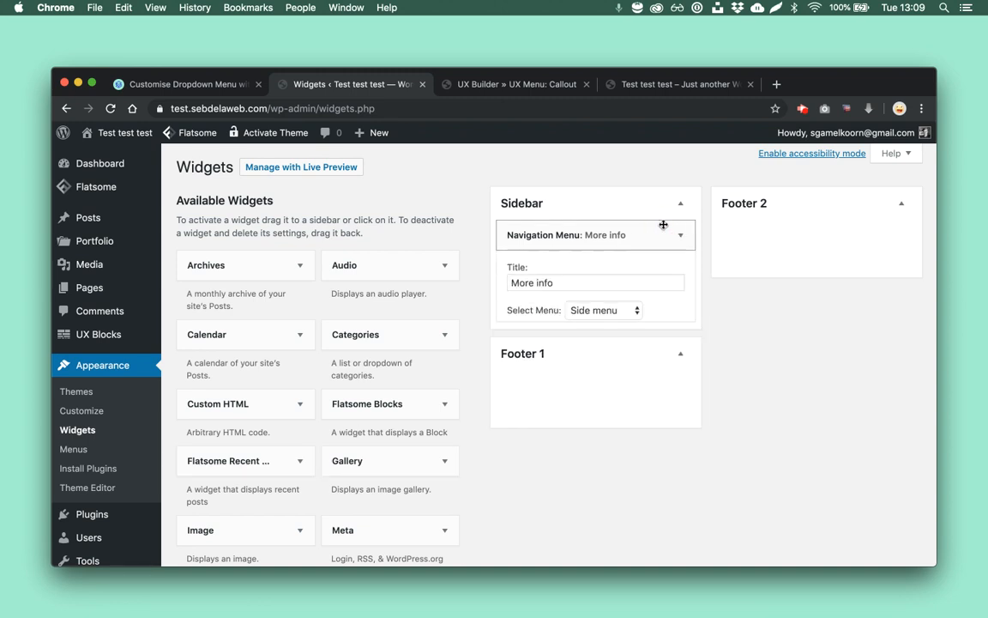
left_click(663, 225)
Step: Add a Navigation Menu widget to the Footer 1 area
scroll(433, 389, "down", 3)
left_click(255, 421)
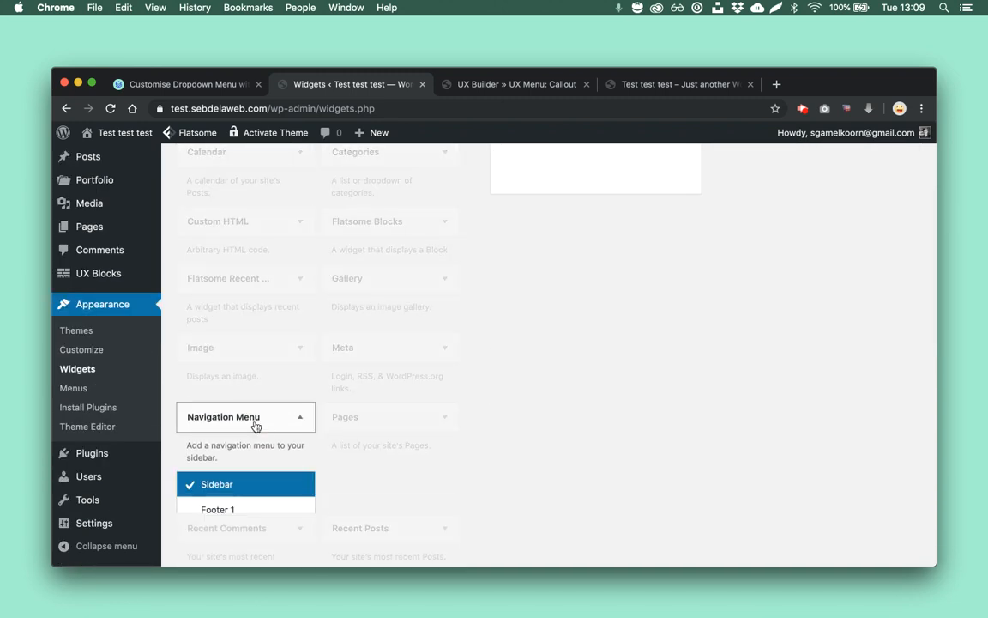
scroll(255, 427, "down", 2)
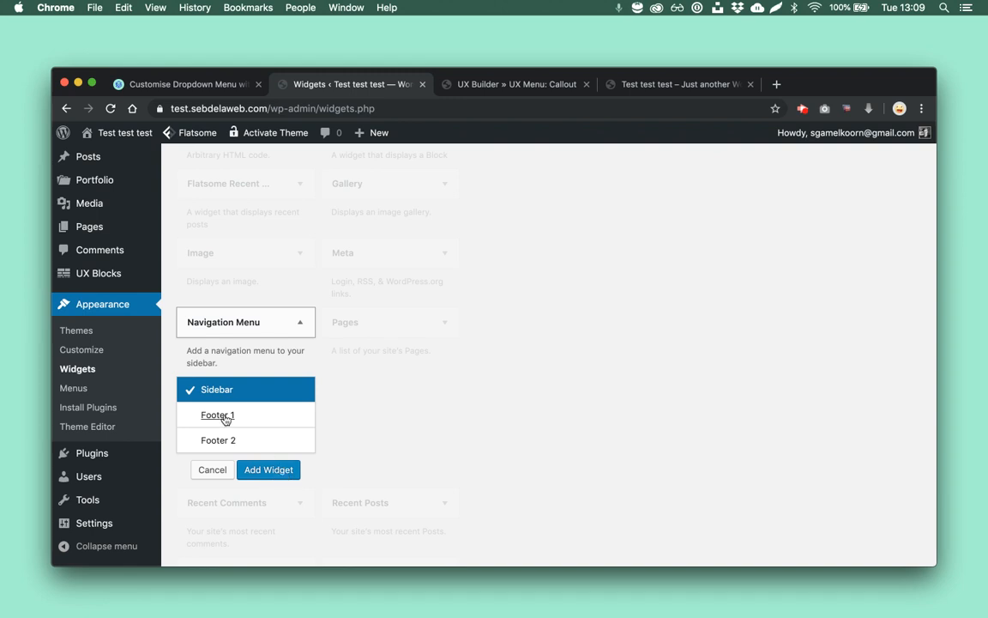
left_click(223, 417)
left_click(269, 470)
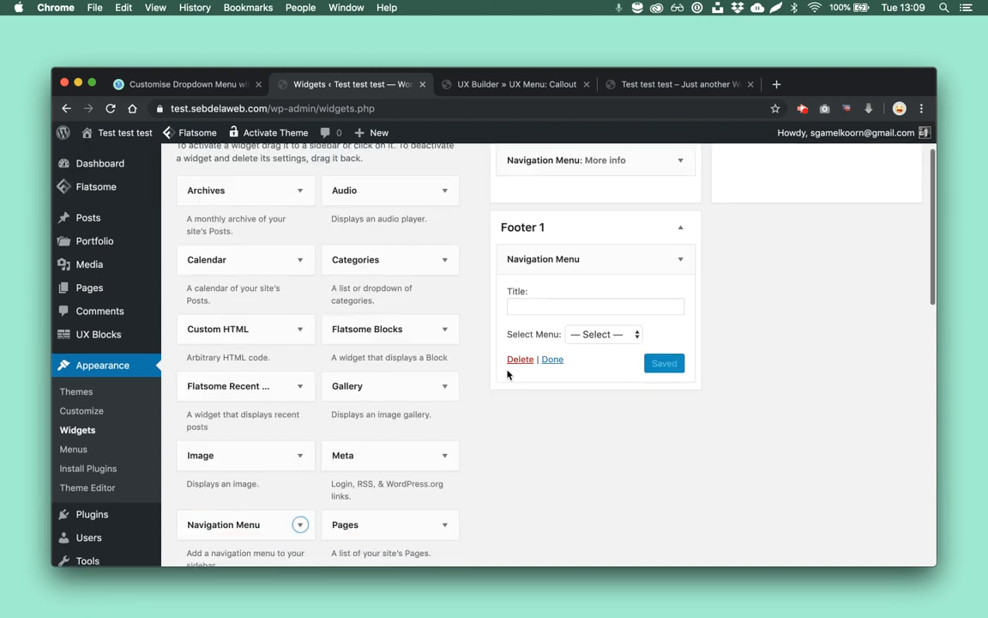
Step: Title the Footer 1 Navigation Menu widget "Links", assign it the Side menu, and save it
left_click(605, 334)
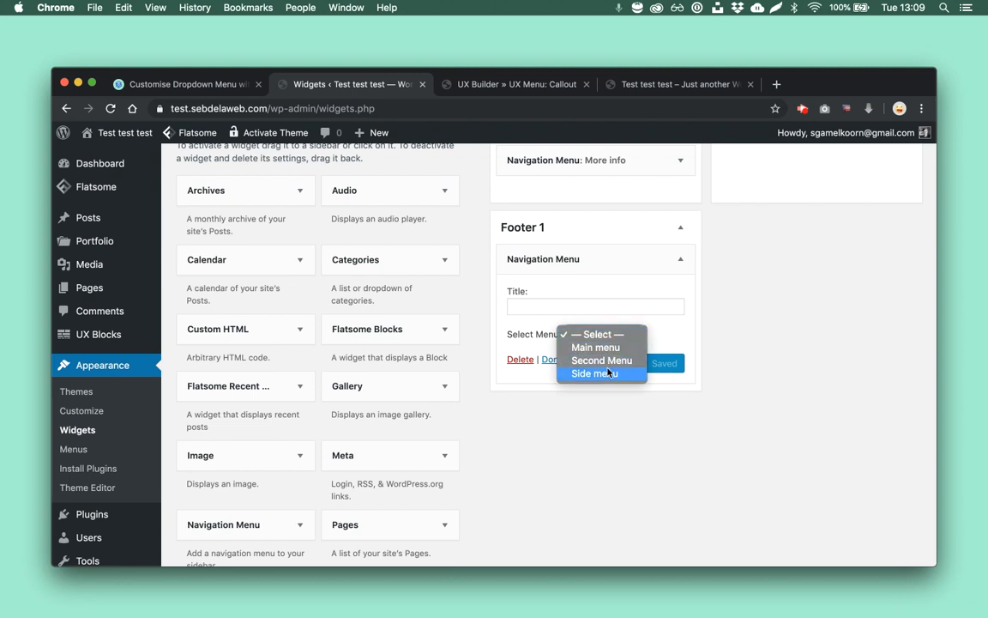
left_click(602, 373)
left_click(595, 313)
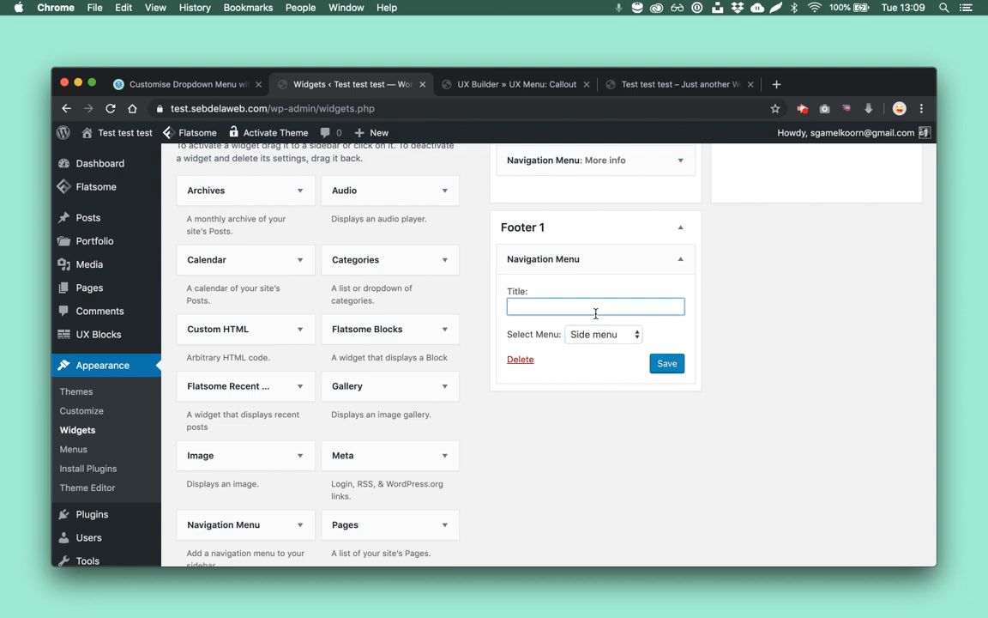
left_click(517, 85)
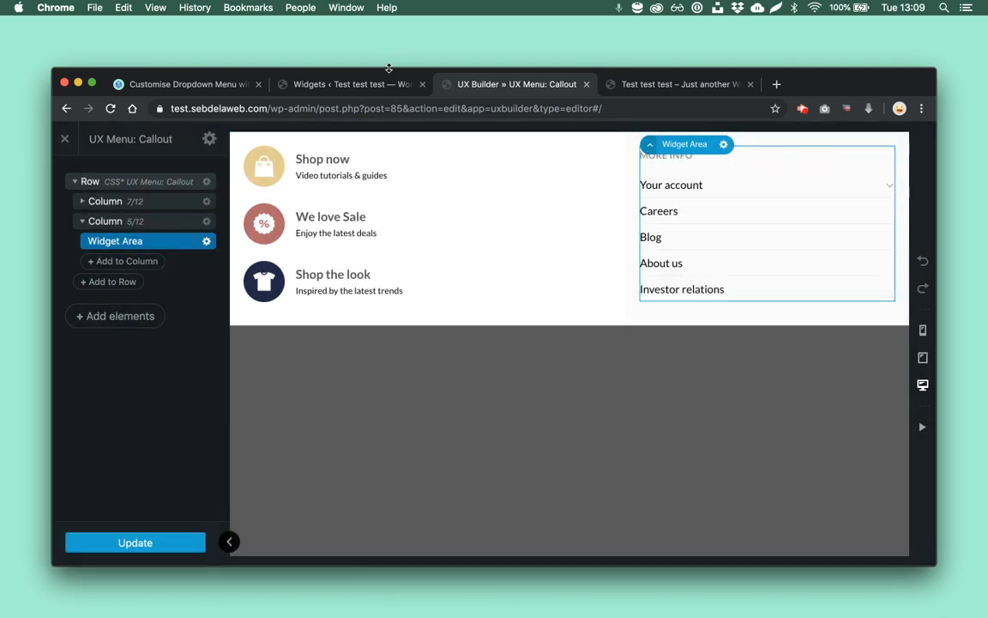
left_click(397, 84)
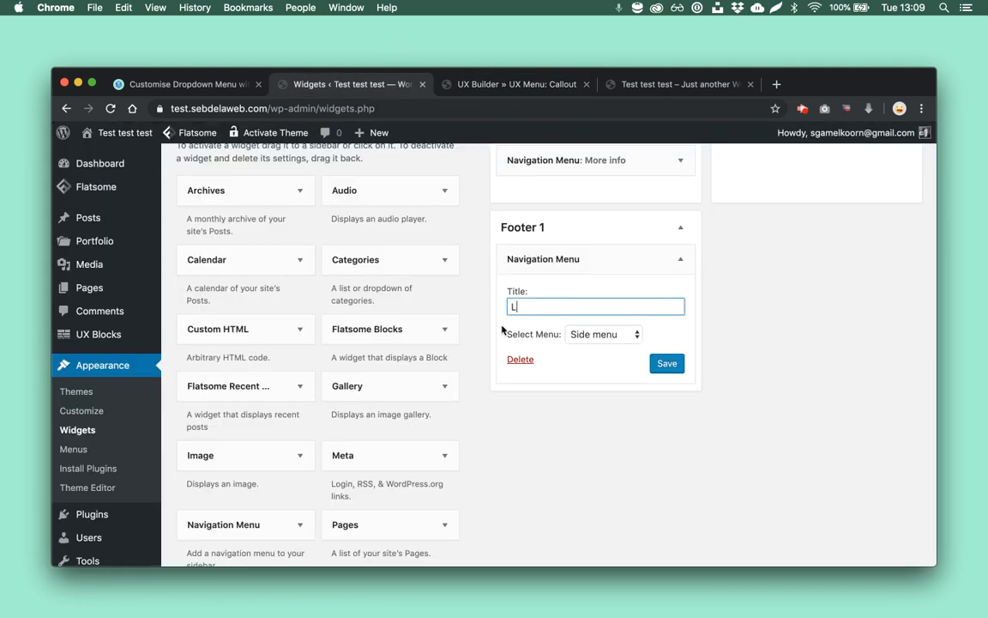
left_click(659, 369)
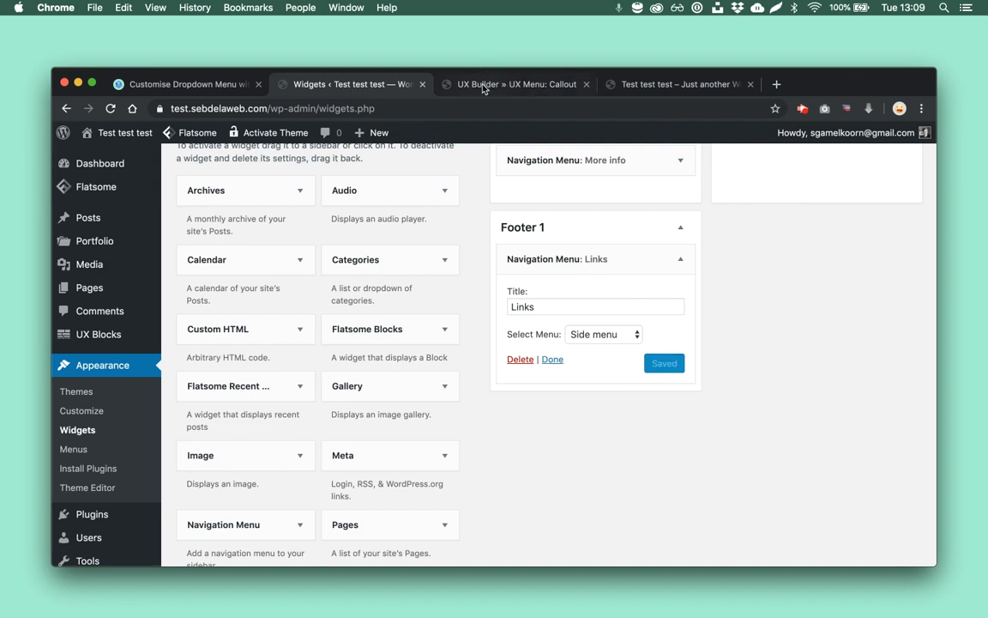
Step: Compare the areas offered by the callout block's Widget Area element with the Sidebar and footer areas on the Widgets page
left_click(434, 82)
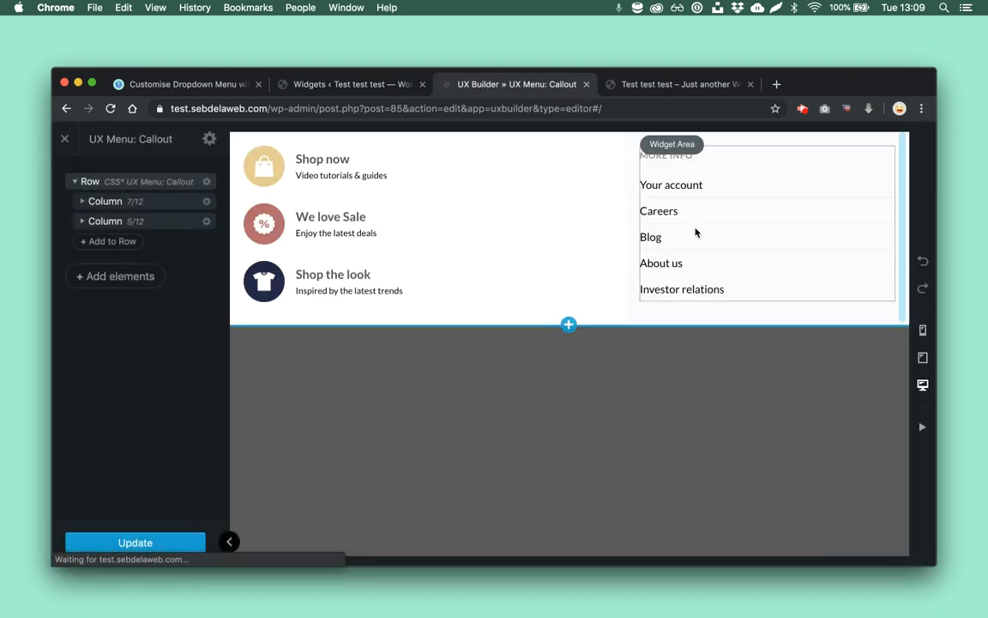
left_click(684, 214)
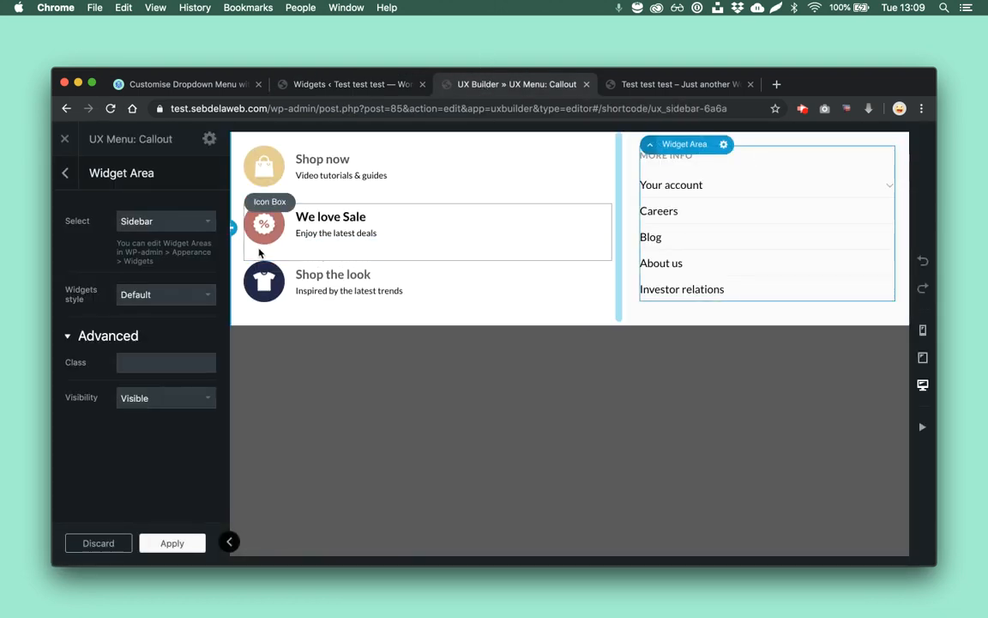
left_click(154, 223)
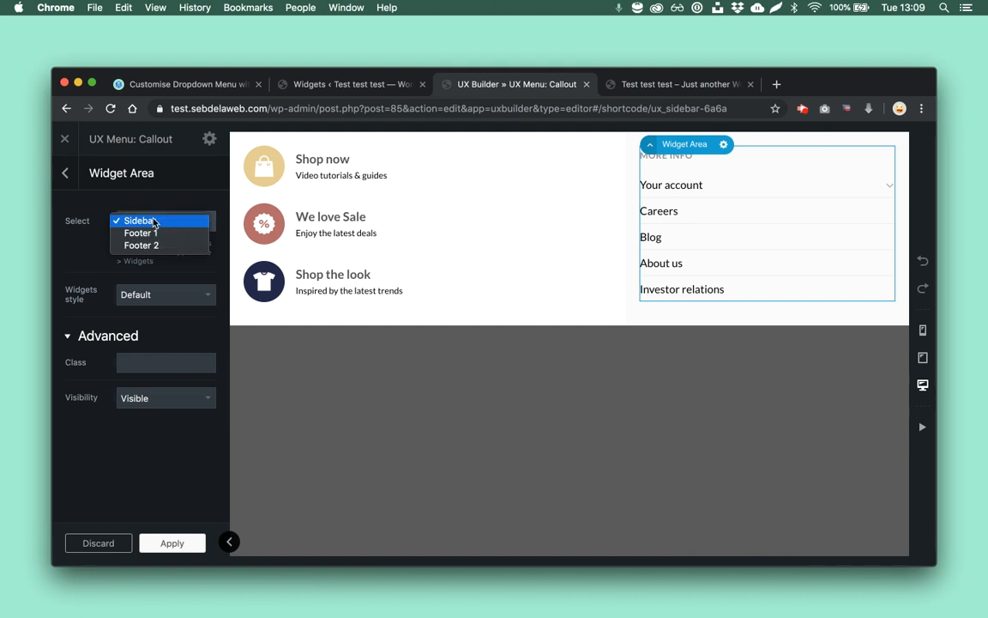
left_click(153, 221)
left_click(369, 85)
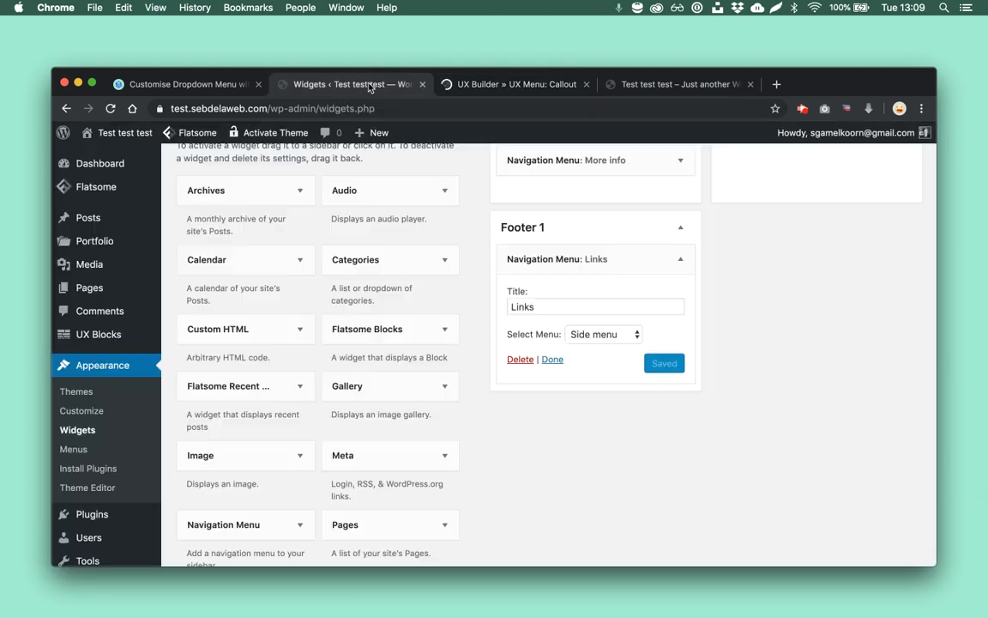
scroll(633, 274, "up", 2)
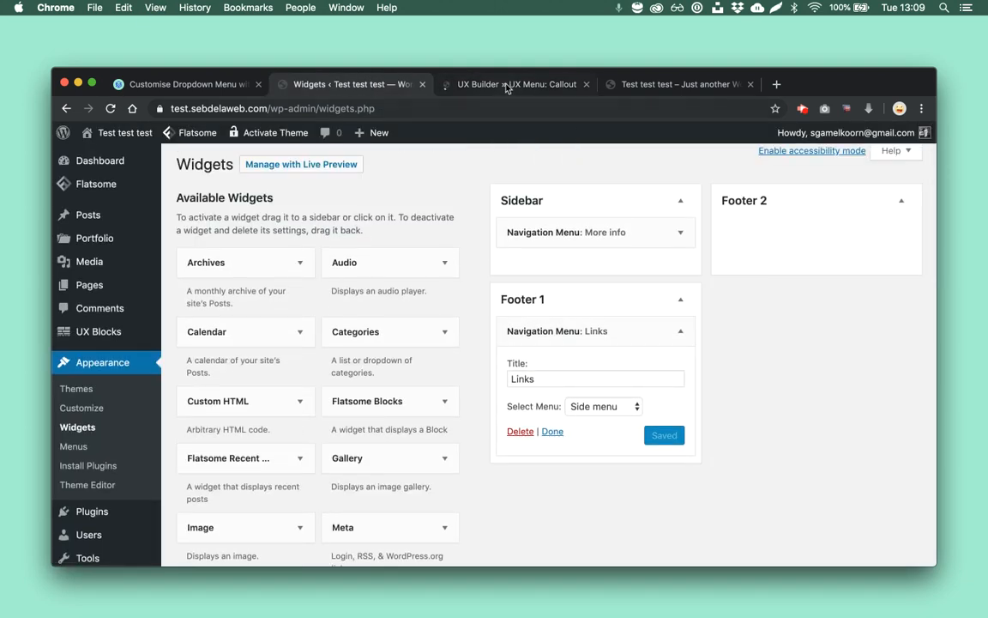
left_click(507, 86)
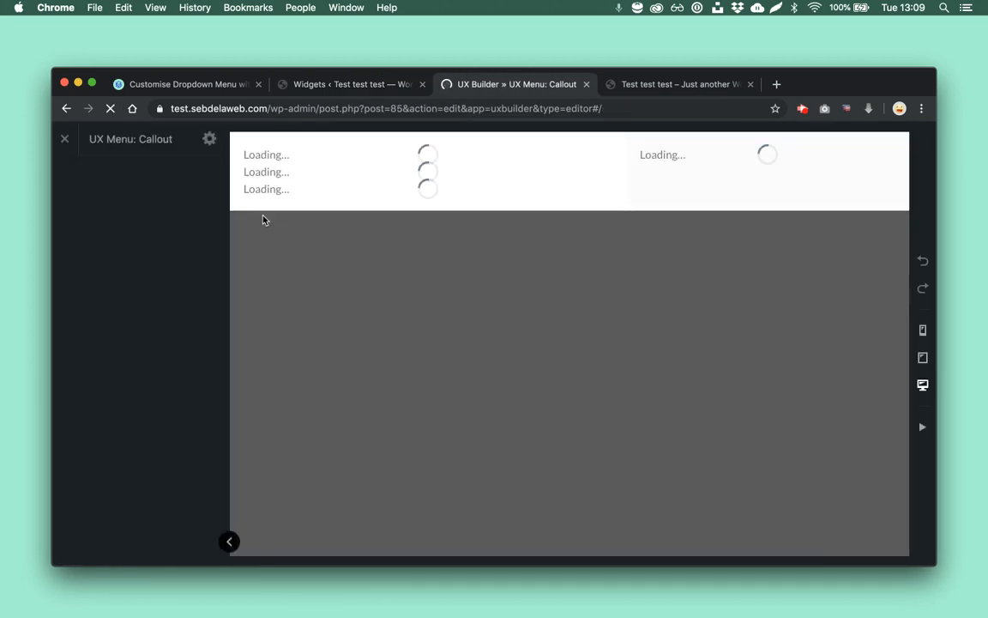
Step: Set the callout block's Widget Area element to show Footer 1
left_click(708, 182)
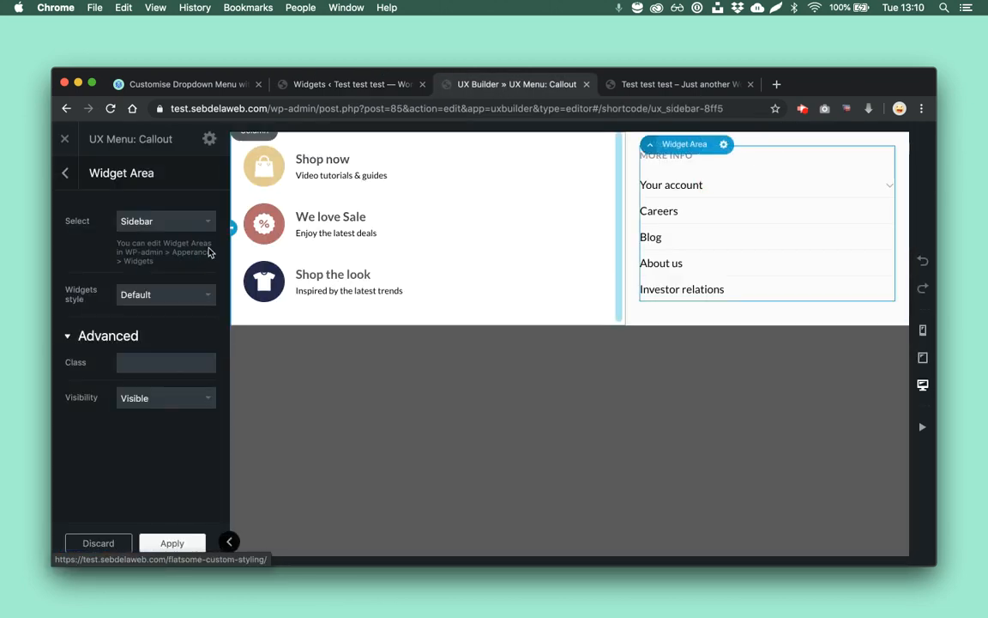
left_click(180, 220)
left_click(173, 231)
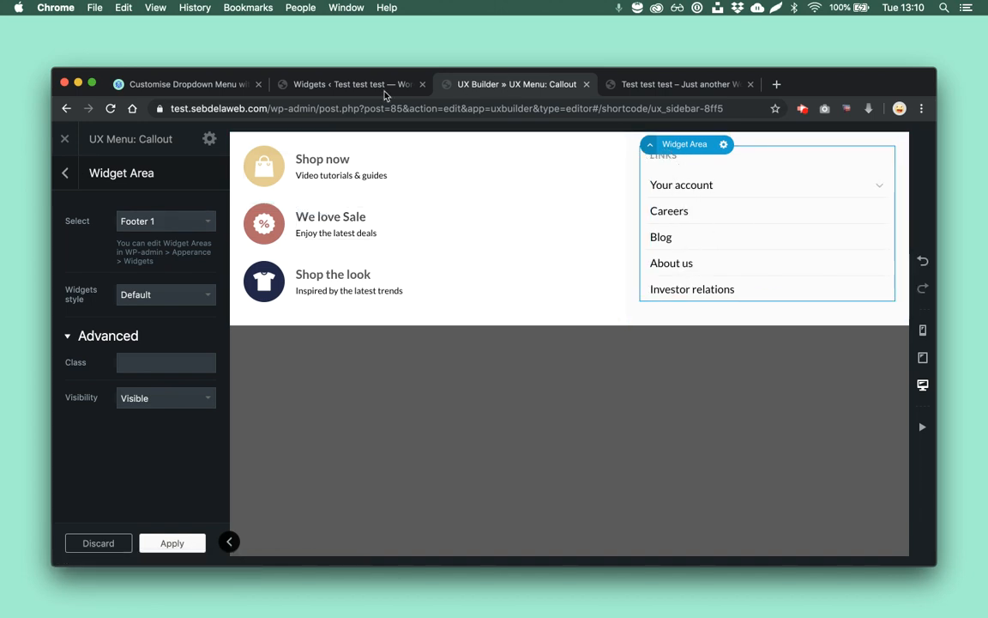
Step: Assign Second Menu to the Footer 1 "Links" widget, save it, and apply the Widget Area settings in the callout block
left_click(356, 84)
left_click(600, 406)
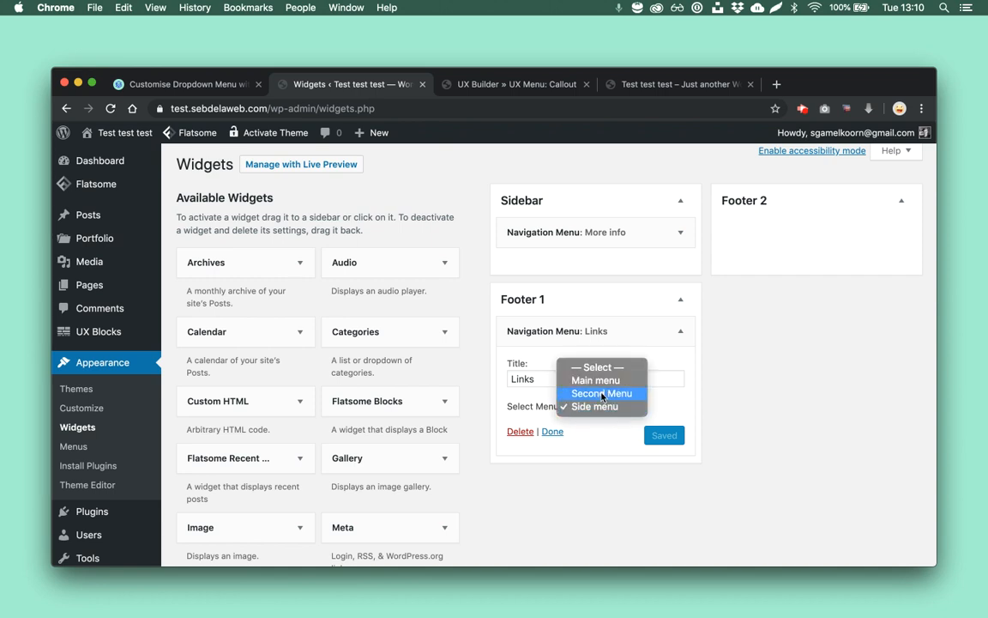
left_click(636, 406)
left_click(667, 436)
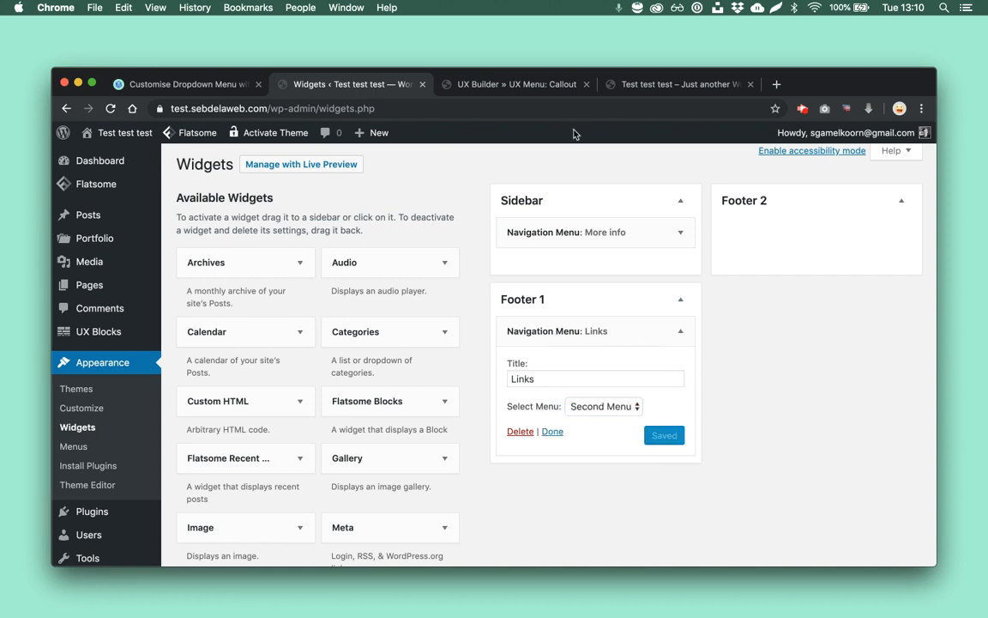
left_click(488, 79)
left_click(170, 544)
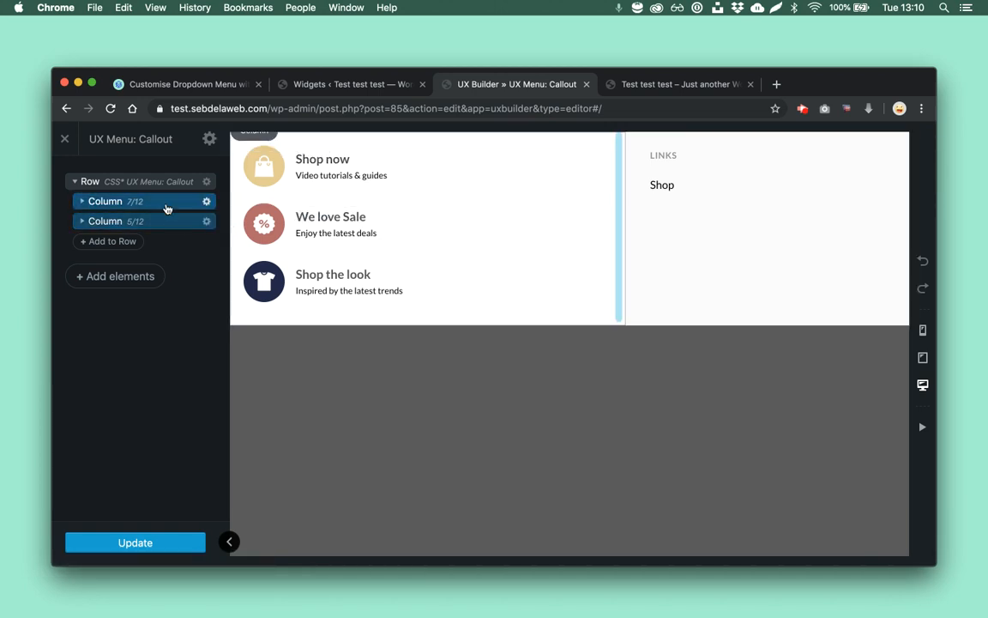
Step: Delete the 7/12 icon box column from the callout row and duplicate the 5/12 column with the widget area
right_click(169, 210)
left_click(161, 296)
right_click(169, 205)
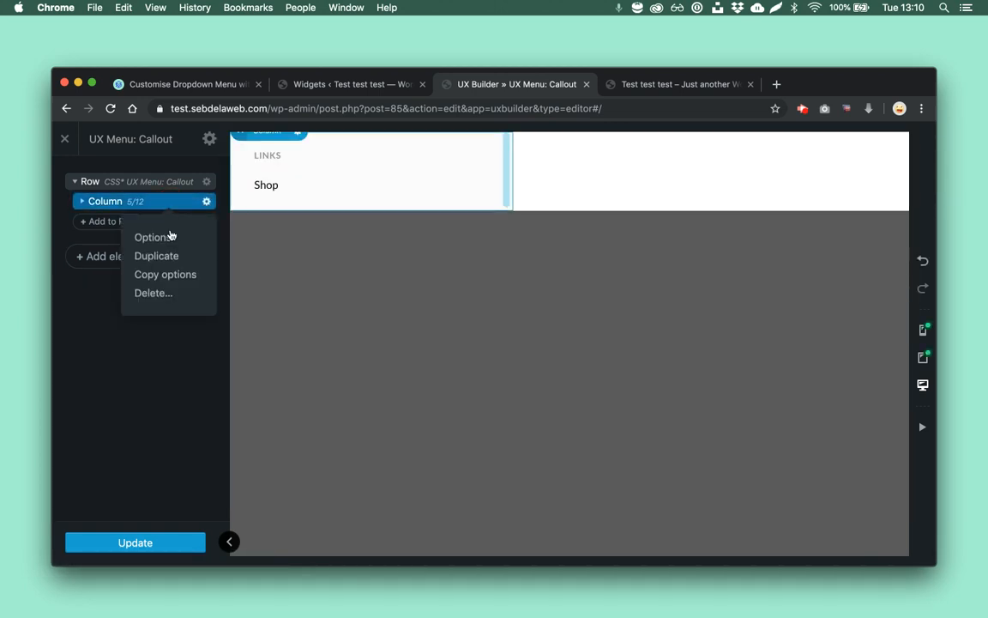
left_click(159, 255)
left_click(69, 173)
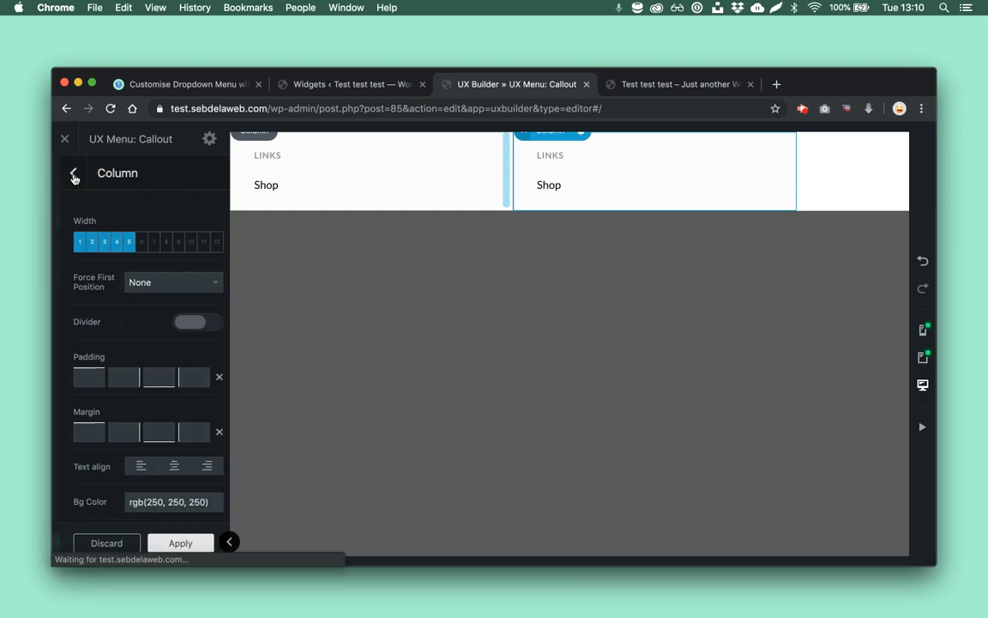
Step: Set the Widget Area in the callout row's first column to Sidebar, apply it and update the block
left_click(279, 183)
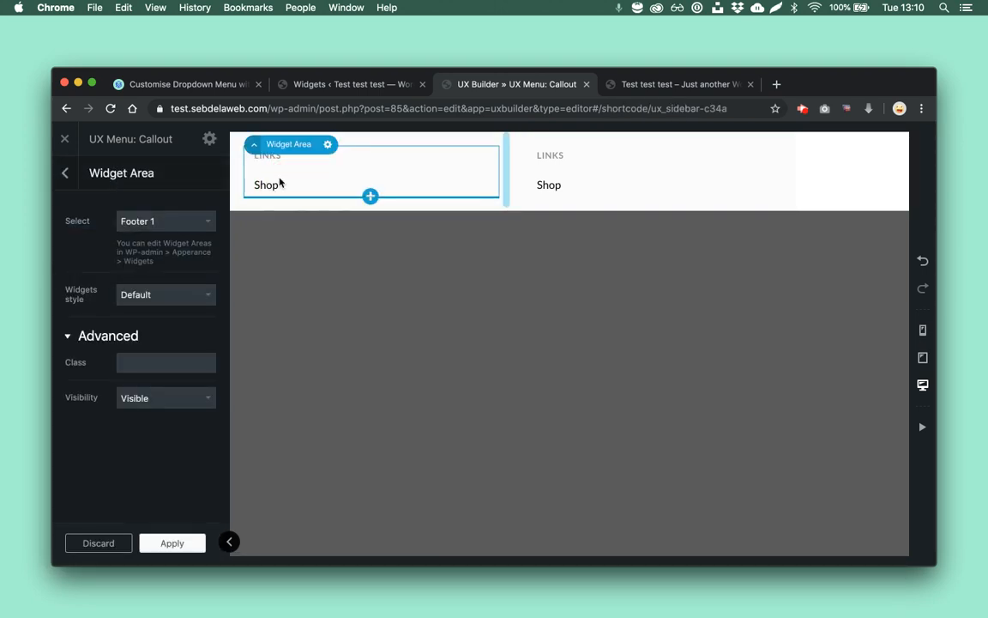
left_click(181, 297)
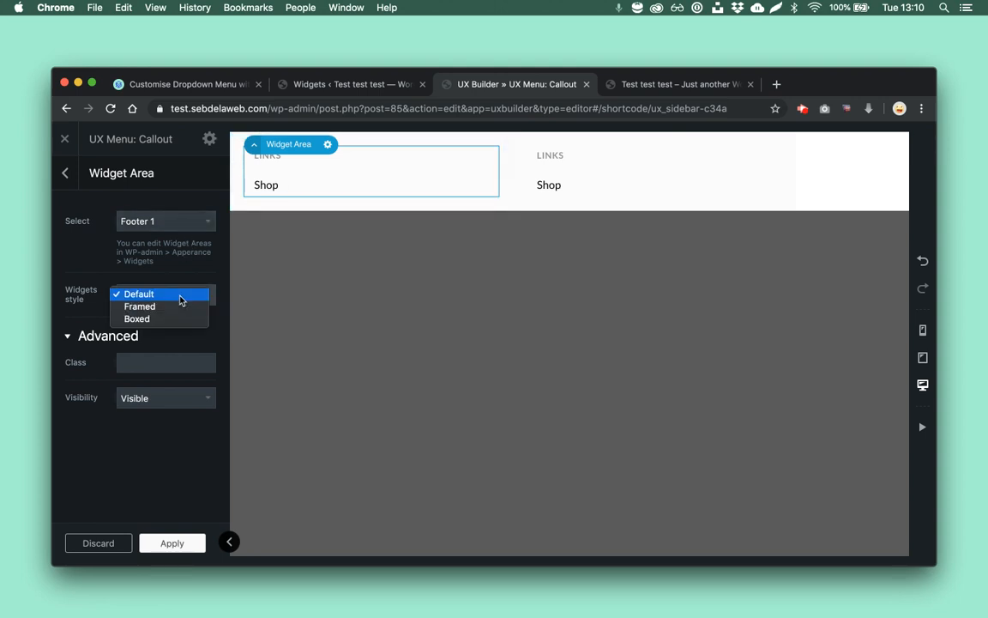
left_click(187, 220)
left_click(187, 219)
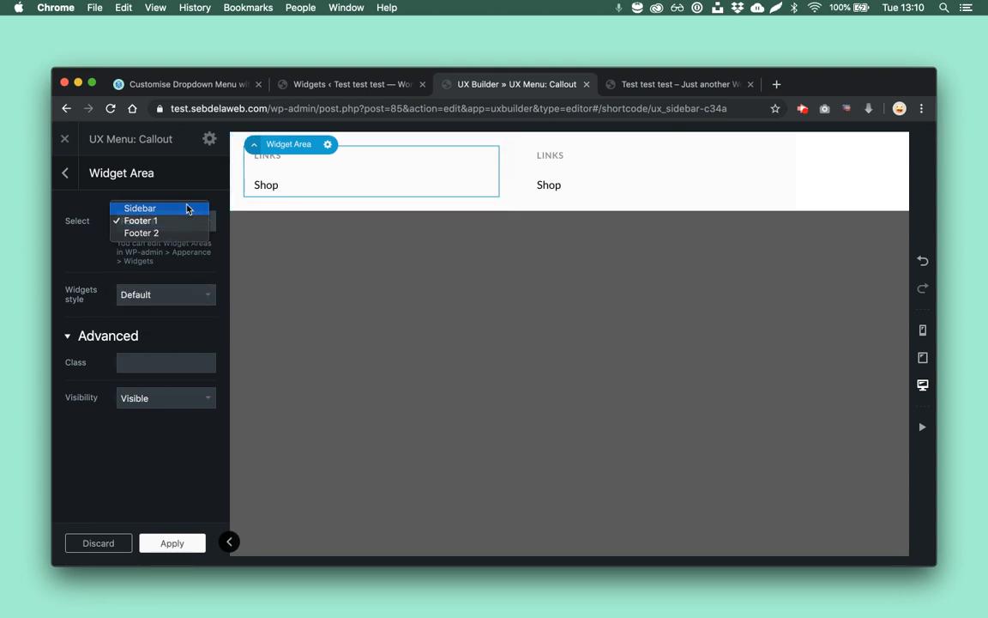
left_click(187, 209)
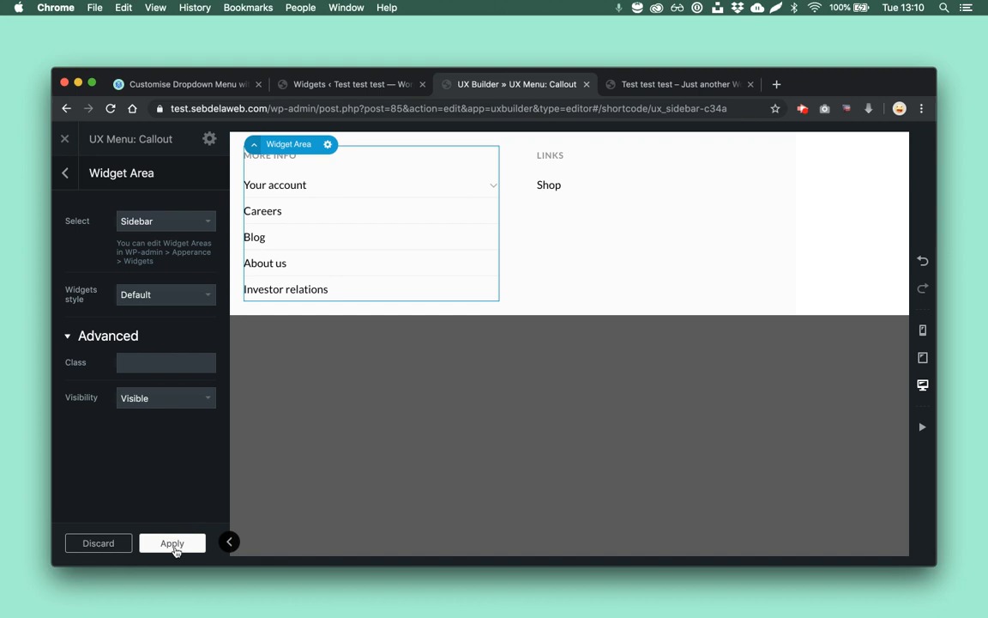
left_click(173, 544)
left_click(176, 544)
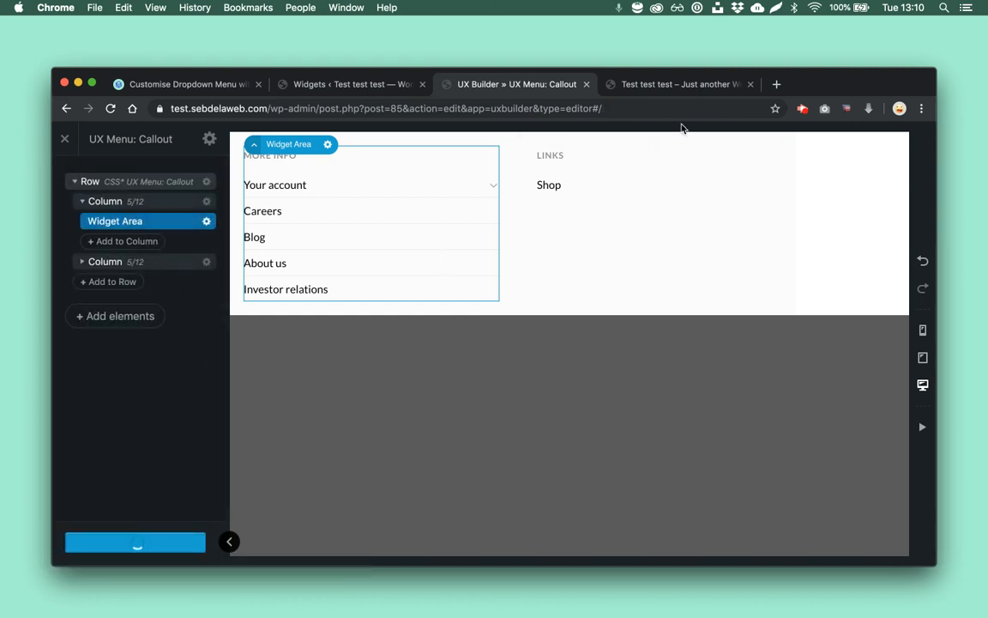
Step: View the test site's Shop dropdown, and open flatsome3.uxthemes.com in a new tab to examine its Demos dropdown
left_click(631, 83)
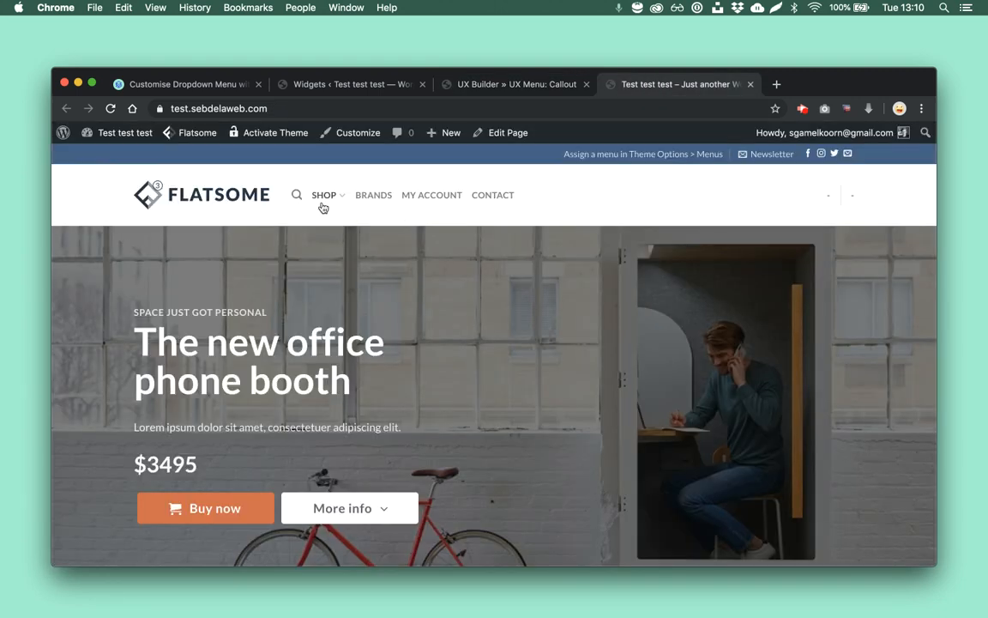
mouse_move(324, 198)
key("super+t")
type("flatsom")
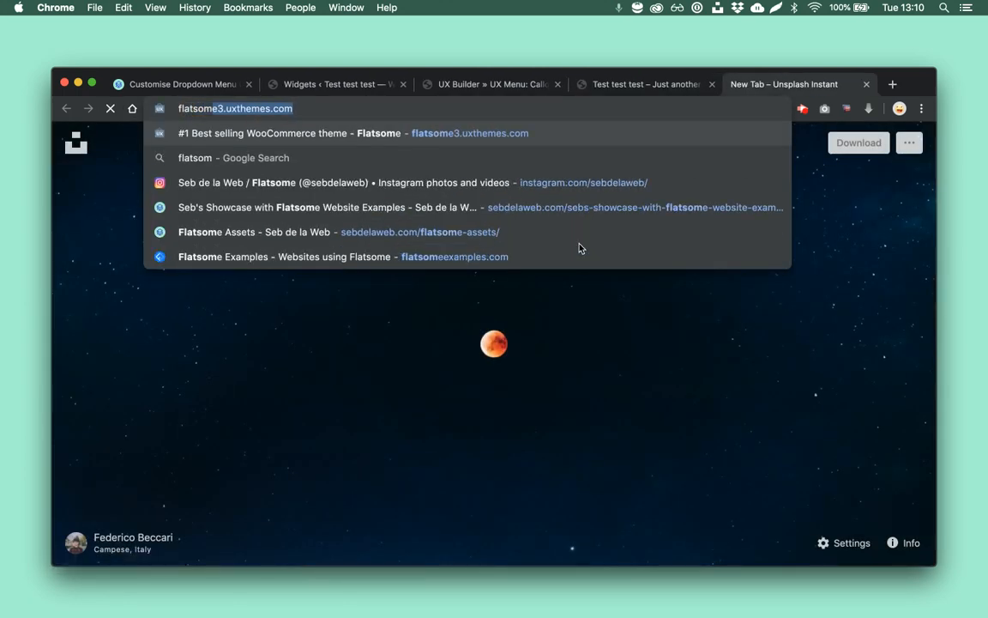
key("Return")
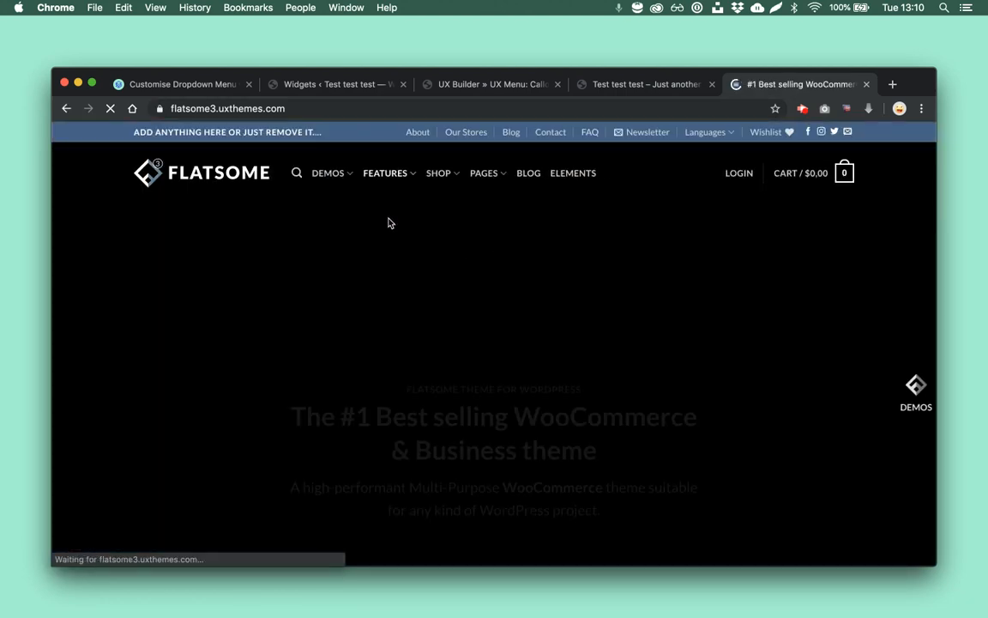
mouse_move(349, 185)
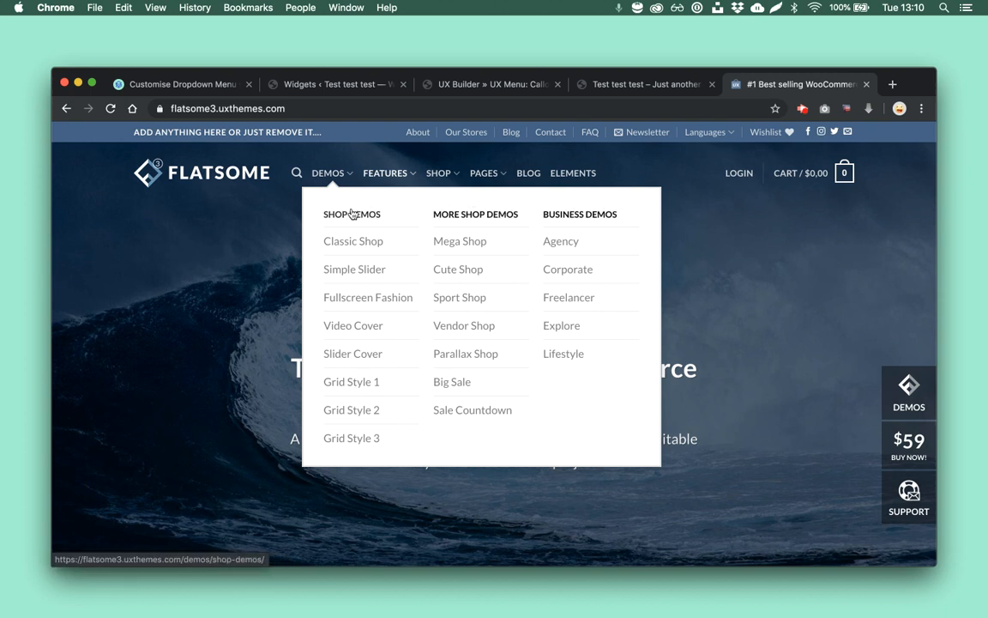
Step: Return to the test site and toggle the Your account submenu in the Shop dropdown to check how it expands and collapses
left_click(618, 85)
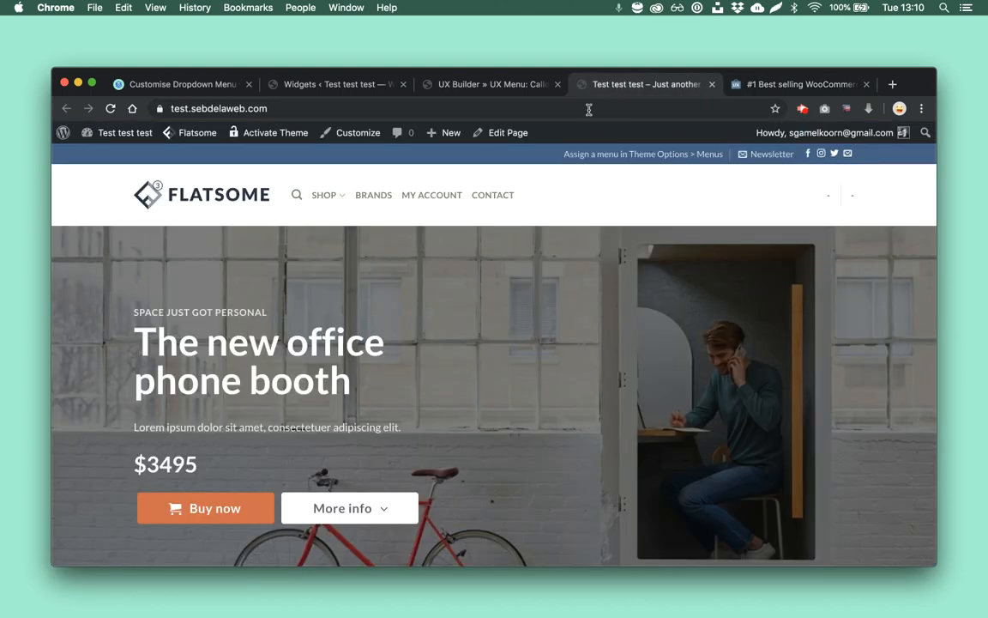
left_click(591, 265)
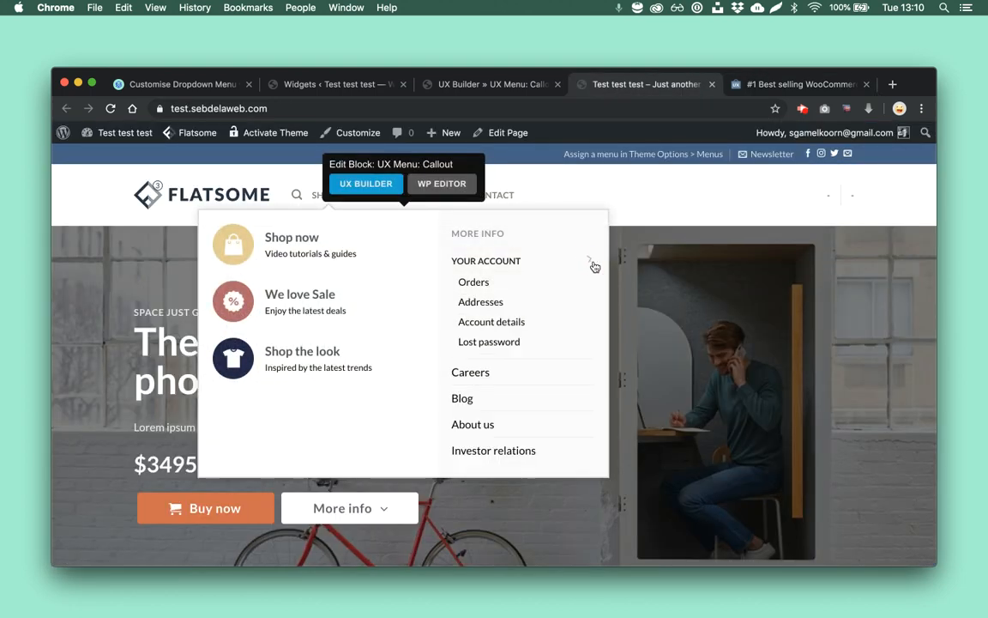
left_click(592, 264)
left_click(592, 265)
left_click(592, 265)
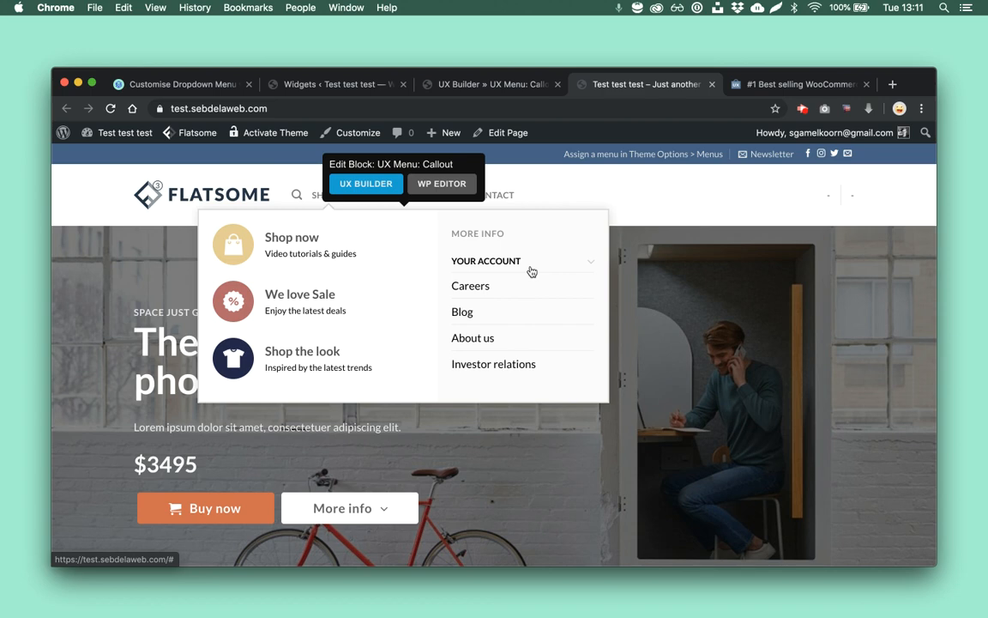
Step: Open instagram.com/sebdelaweb in a new tab and look through the profile's design posts
key("super+t")
type("seb")
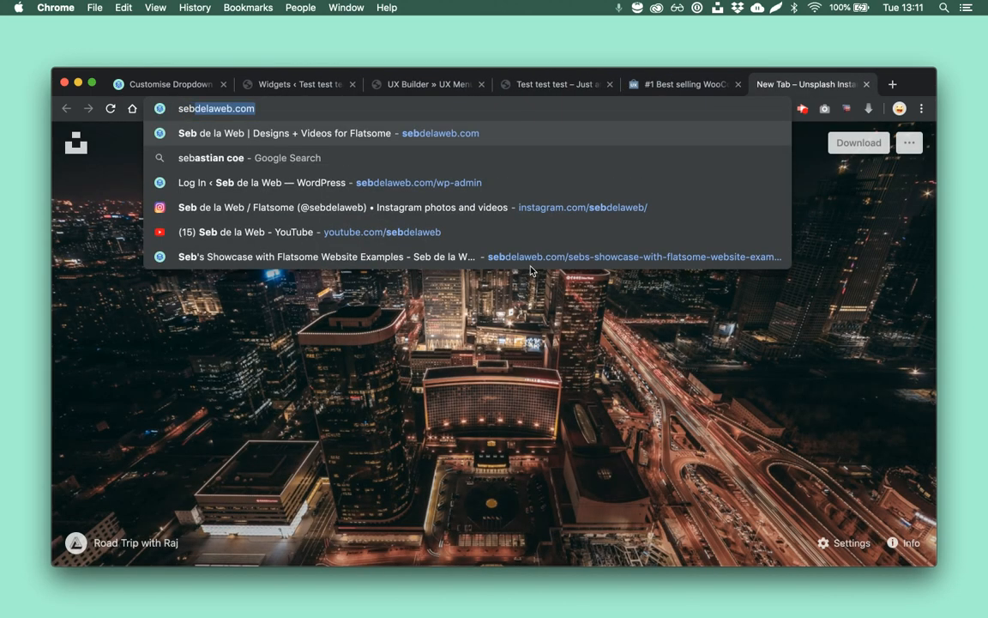
key("Down")
key("Down")
key("Down")
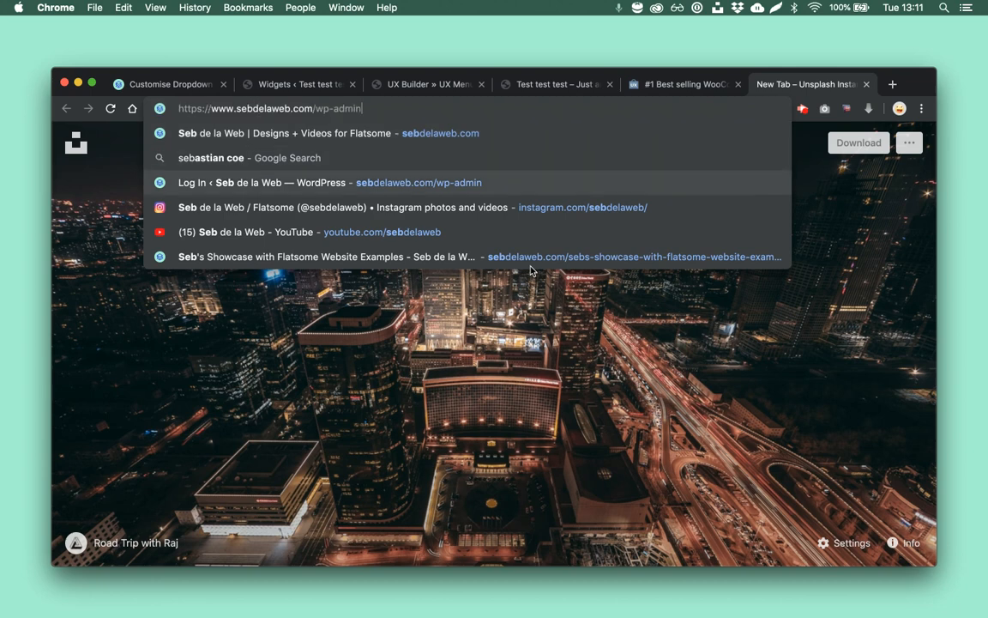
key("Return")
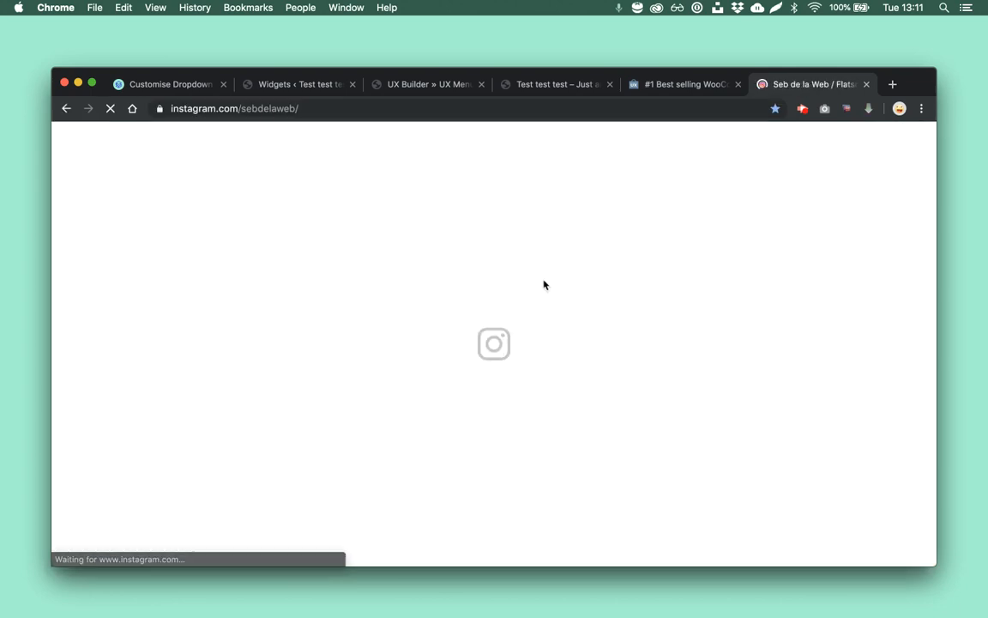
scroll(551, 309, "down", 5)
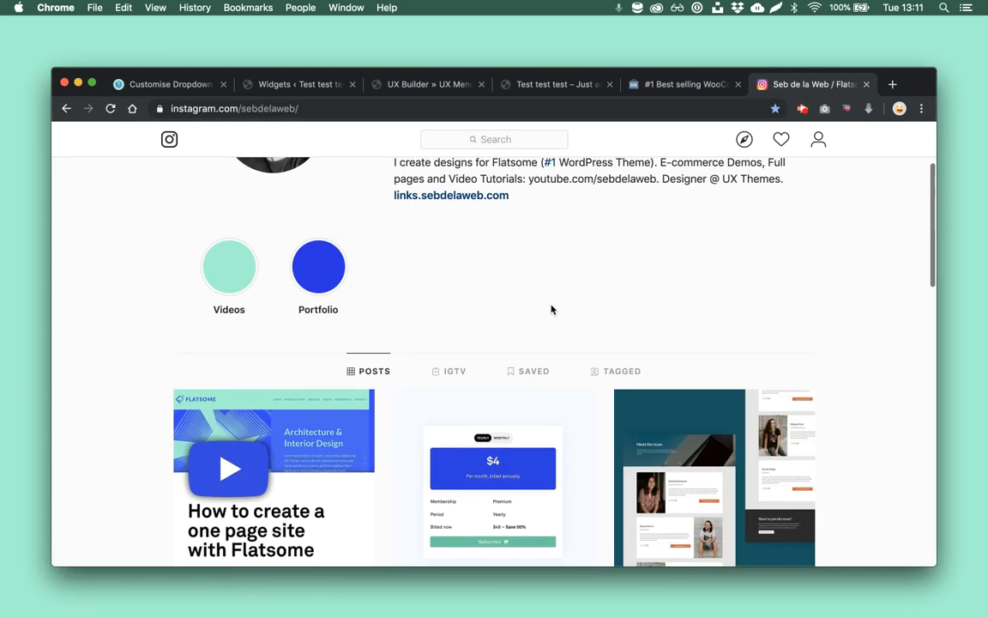
scroll(470, 392, "down", 2)
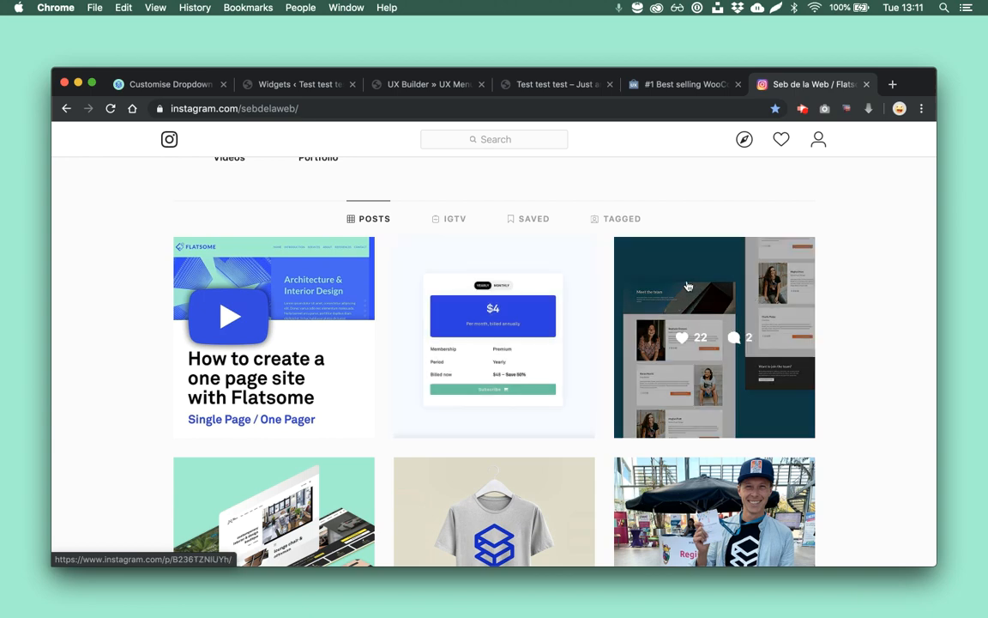
Step: Open the Flatsome Studio layout library at demos.uxthemes.com in a new tab
key("super+t")
type("demos.uxthemes.com")
key("Return")
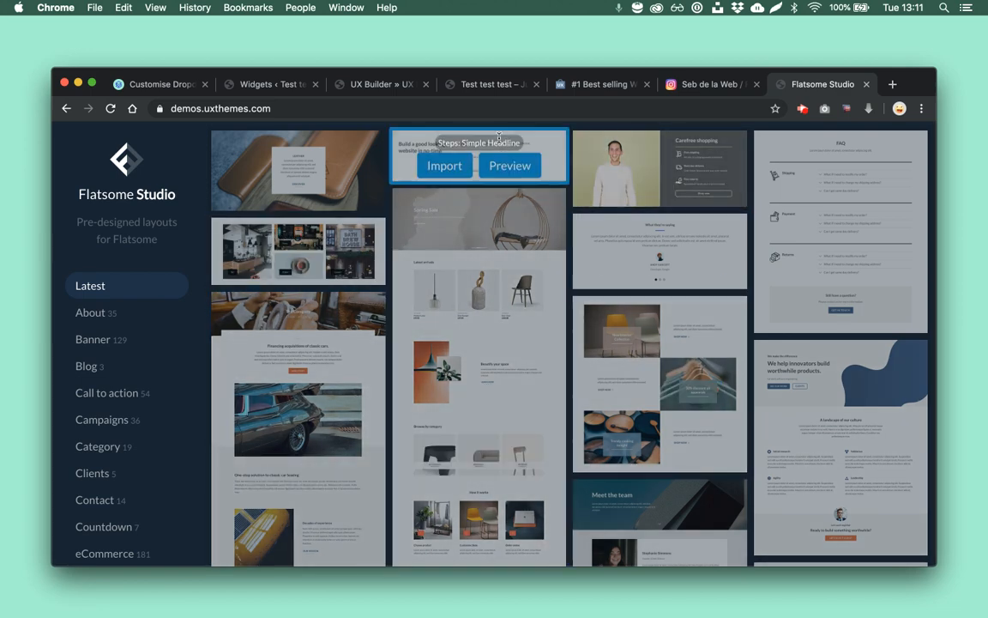
Step: Open the callout block in UX Builder from the test site's Shop dropdown and bring up Flatsome Studio for adding content
left_click(487, 86)
left_click(375, 189)
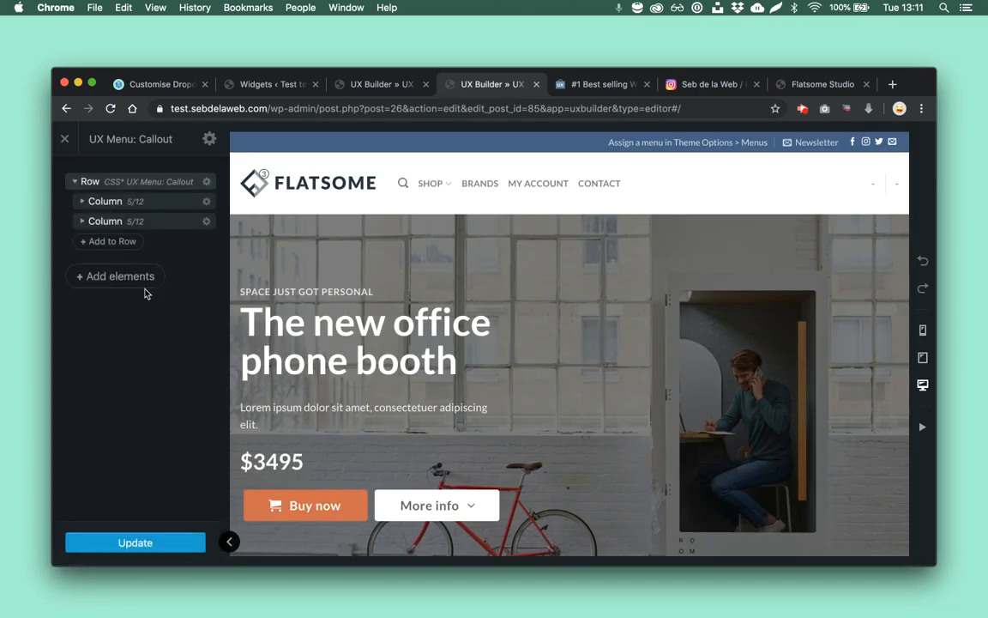
left_click(142, 284)
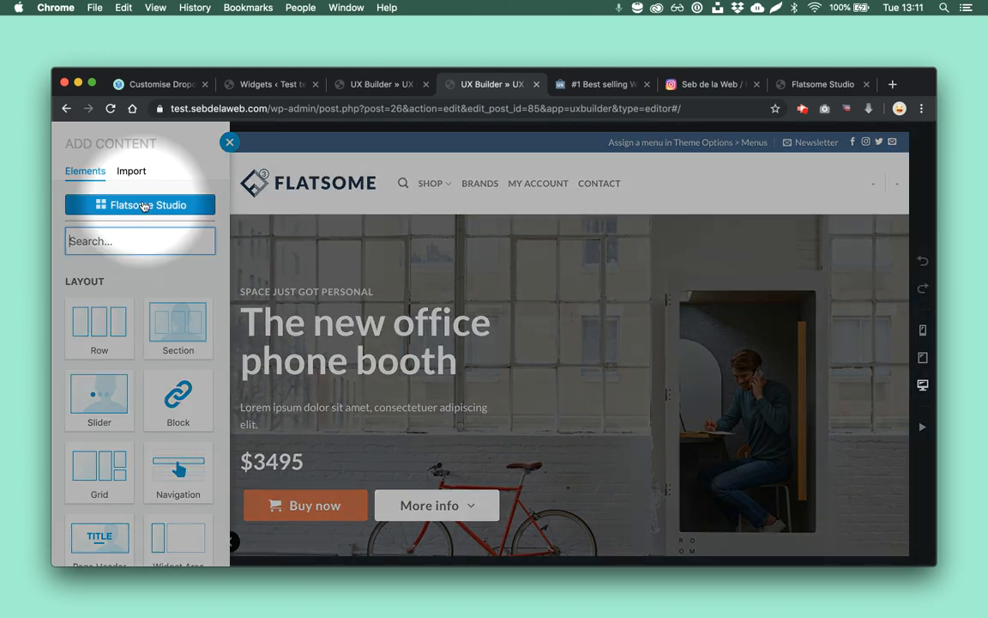
left_click(145, 206)
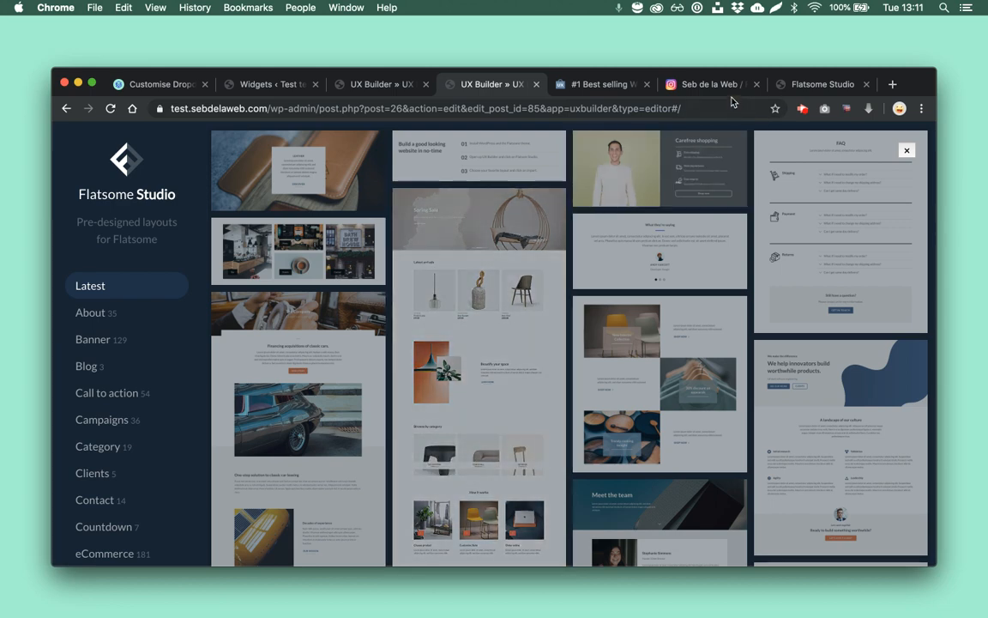
Step: Revisit the Instagram profile and open the youtube.com/sebdelaweb channel in a new tab
left_click(716, 85)
scroll(650, 274, "up", 2)
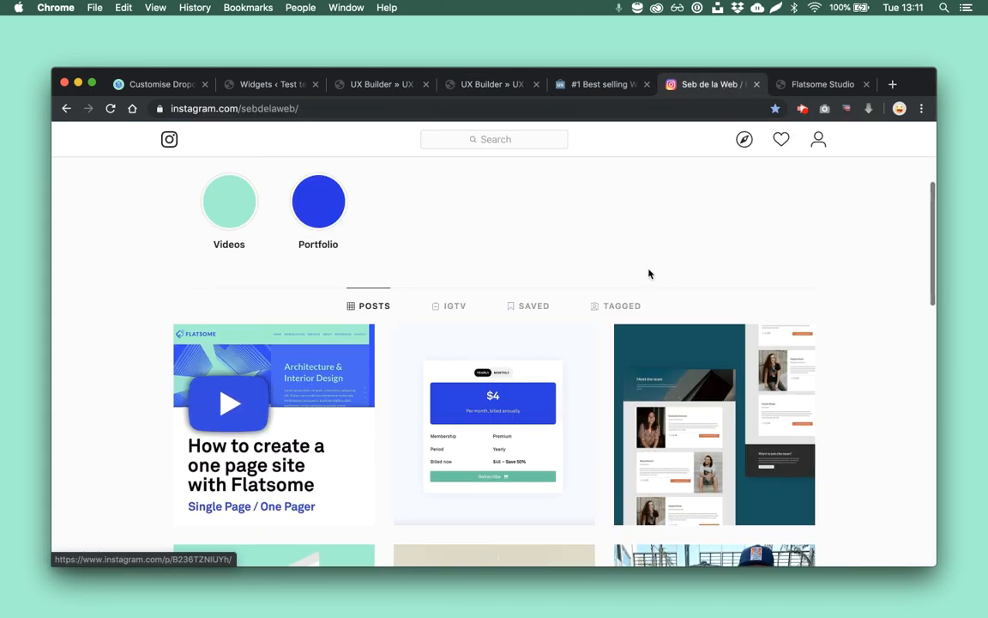
key("super+t")
type("yout")
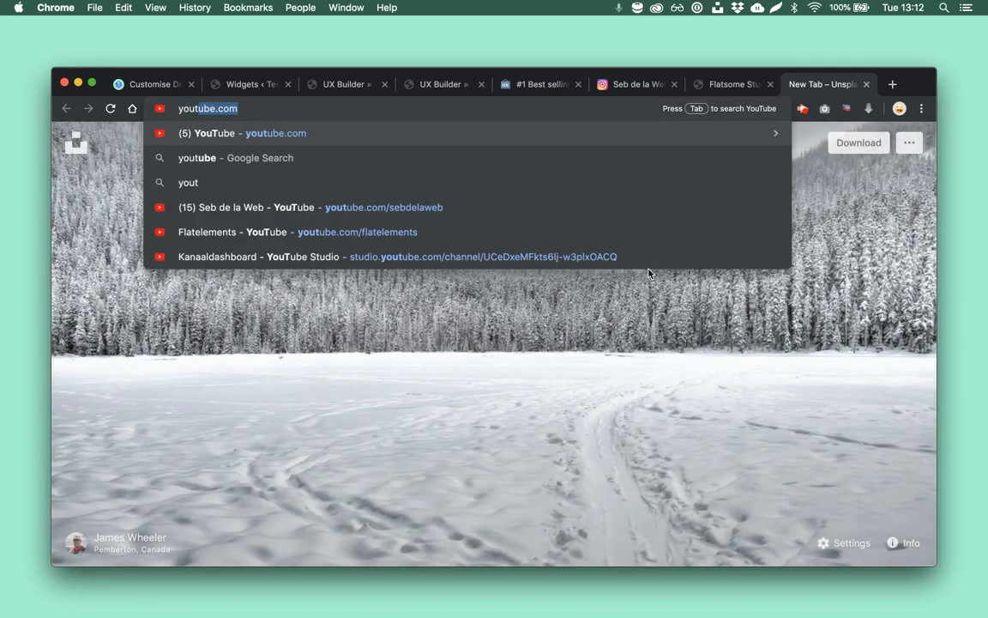
key("Down")
key("Down")
key("Down")
key("Return")
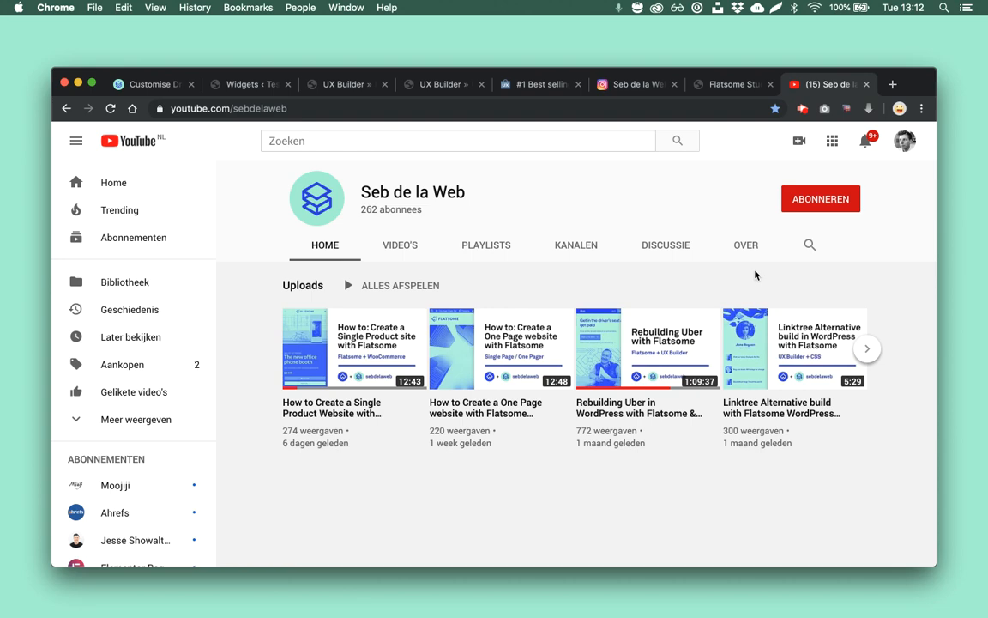
Step: Open sebdelaweb.com in a new tab and go to Custom Styling from its Flatsome + UX Builder dropdown
key("super+t")
type("se")
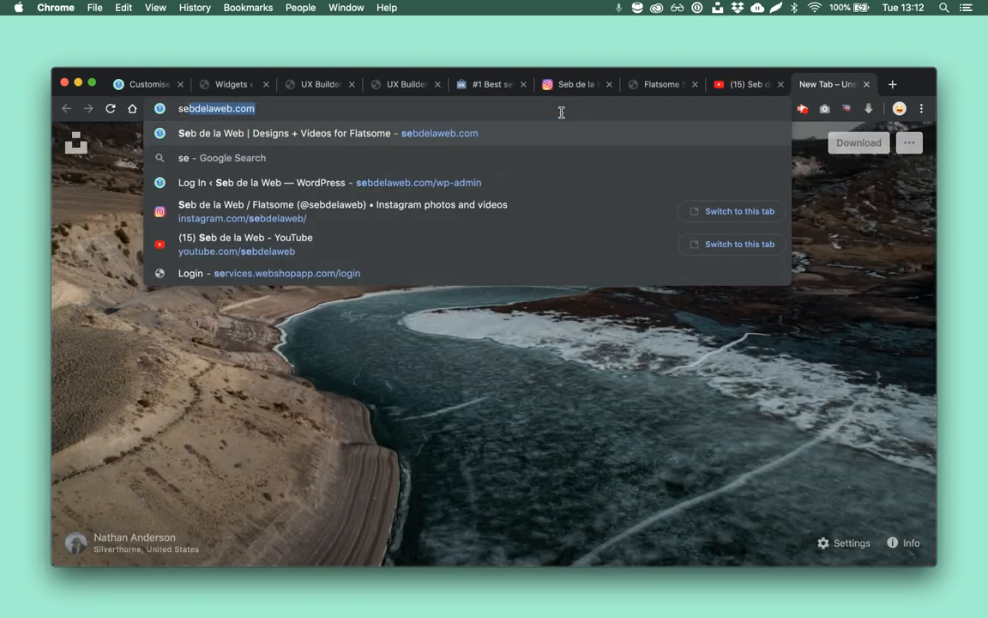
key("Right")
key("Return")
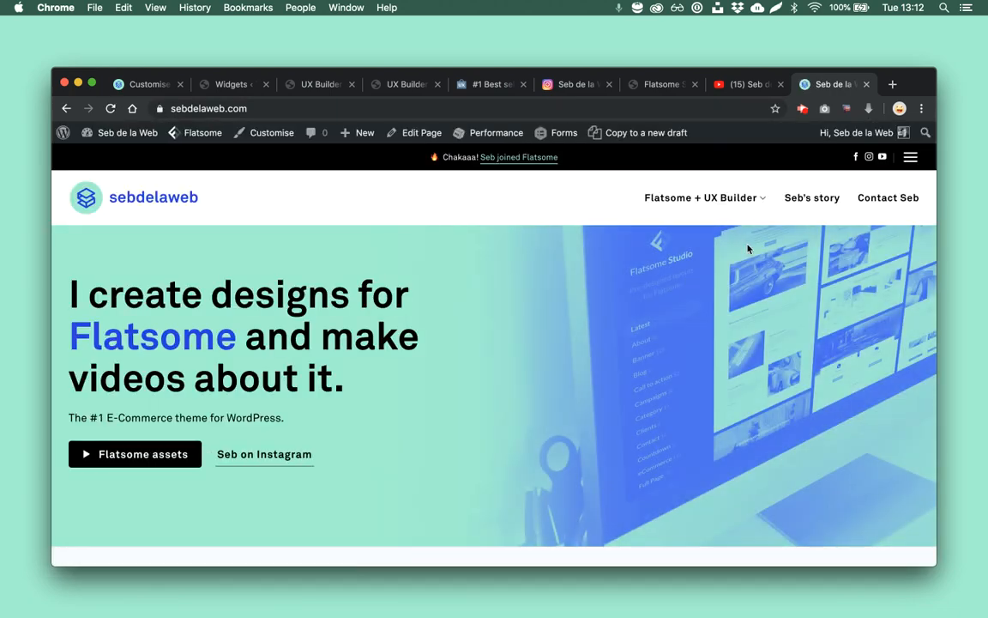
mouse_move(750, 204)
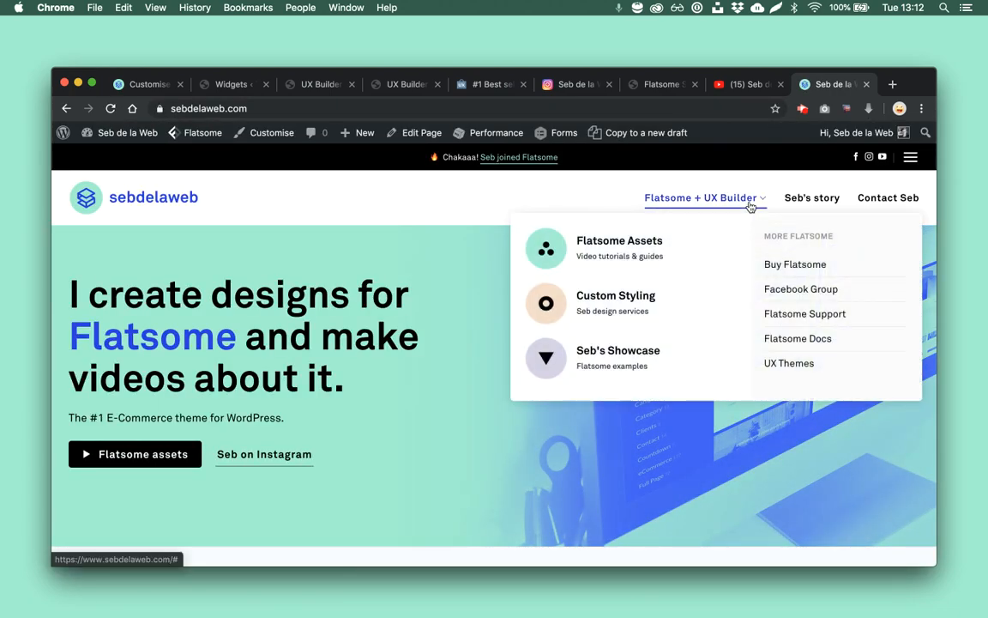
left_click(657, 297)
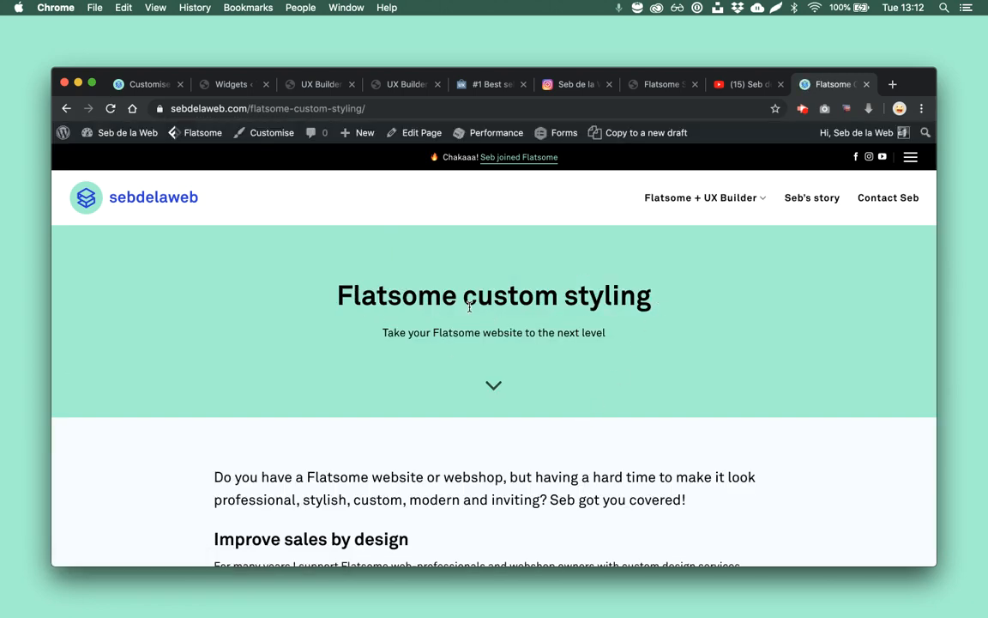
Step: Examine the Flatsome custom styling page's packages, prices and the Full Custom Flatsome availability table
scroll(520, 360, "down", 4)
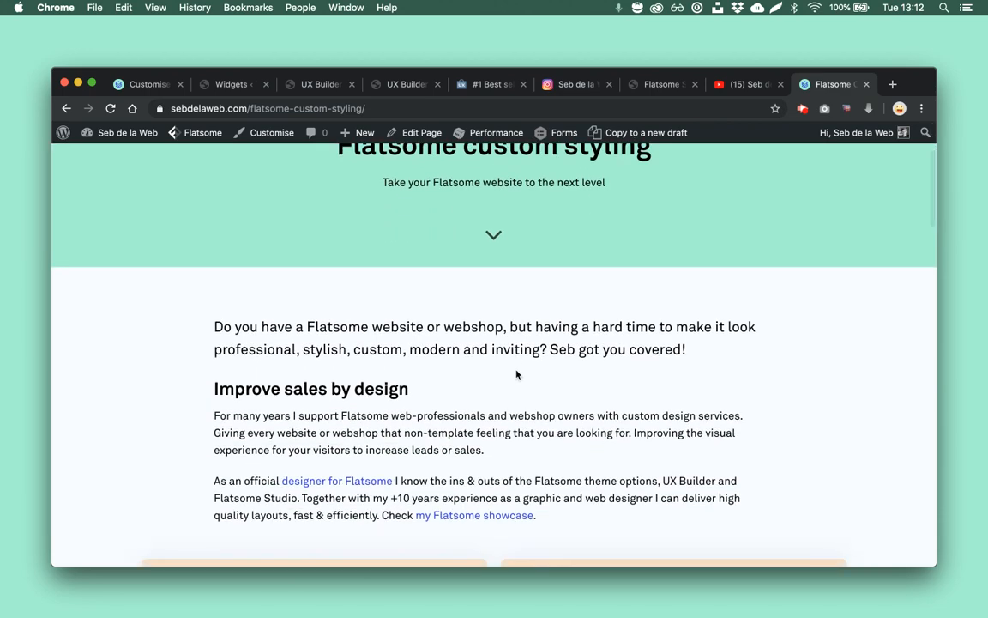
scroll(517, 374, "down", 4)
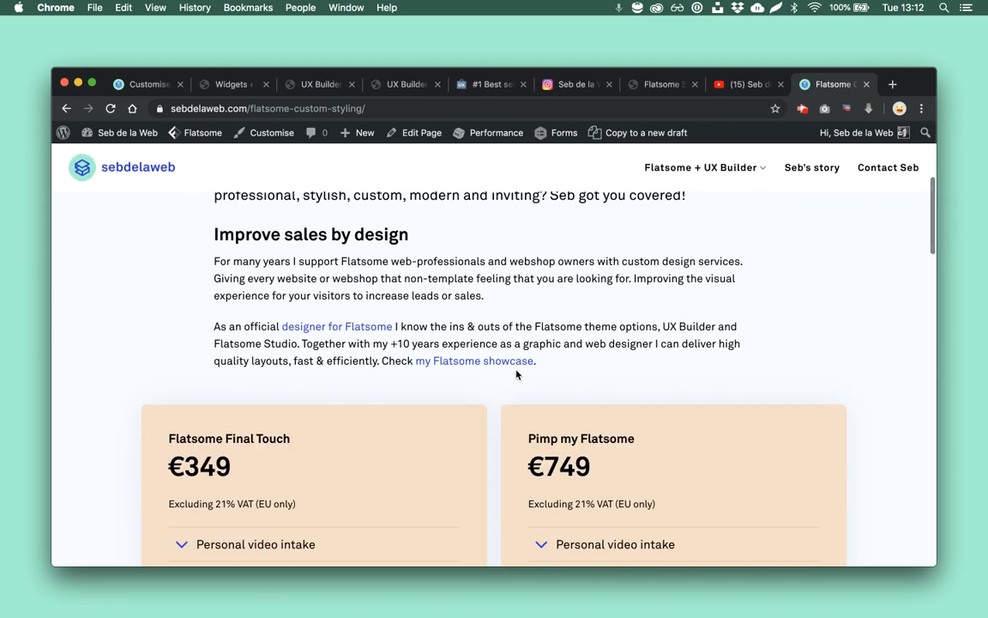
scroll(517, 374, "down", 3)
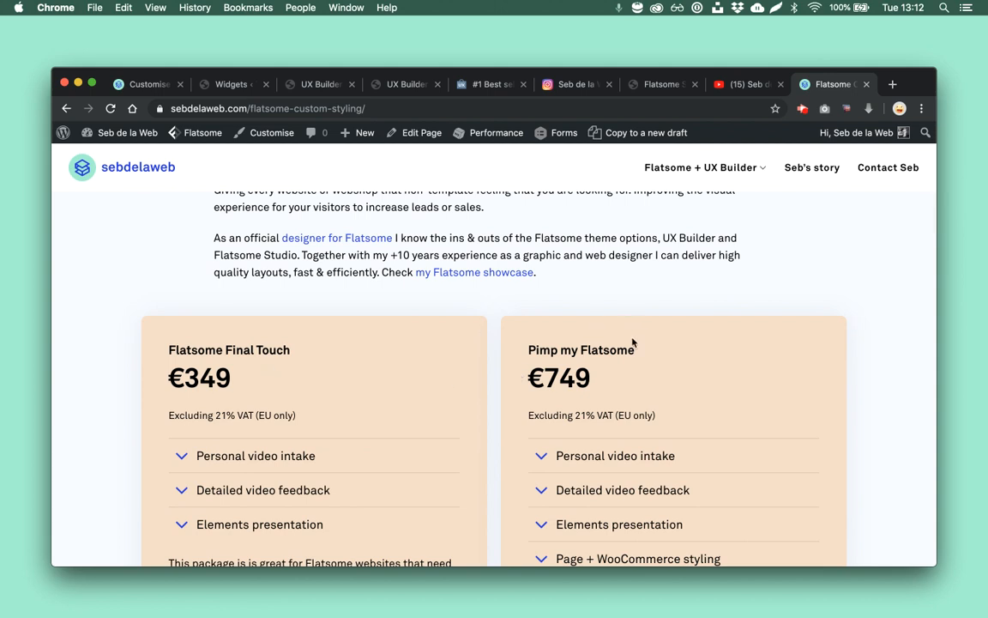
scroll(453, 349, "down", 1)
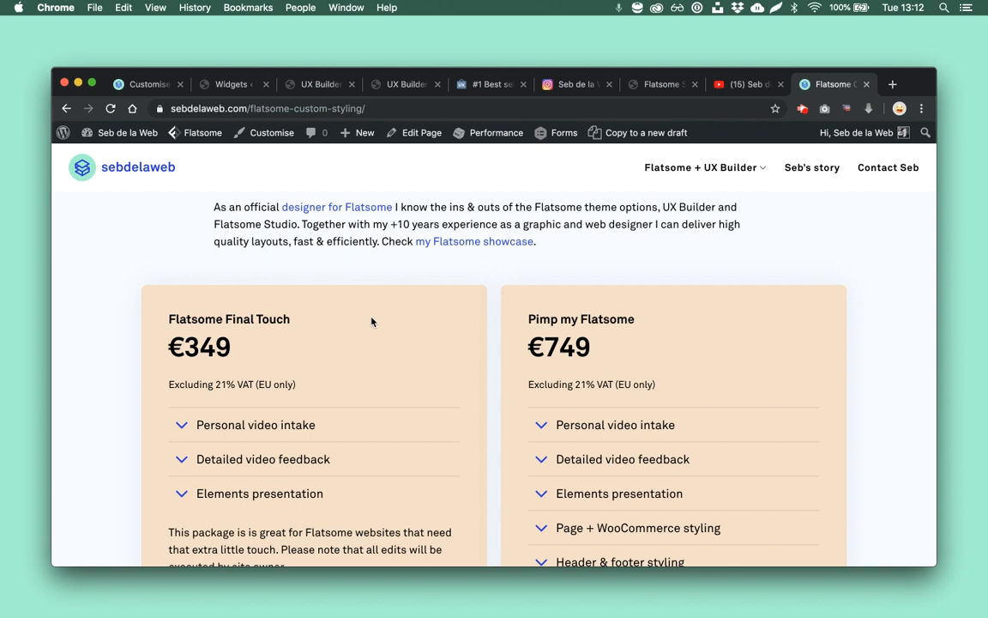
scroll(372, 322, "down", 3)
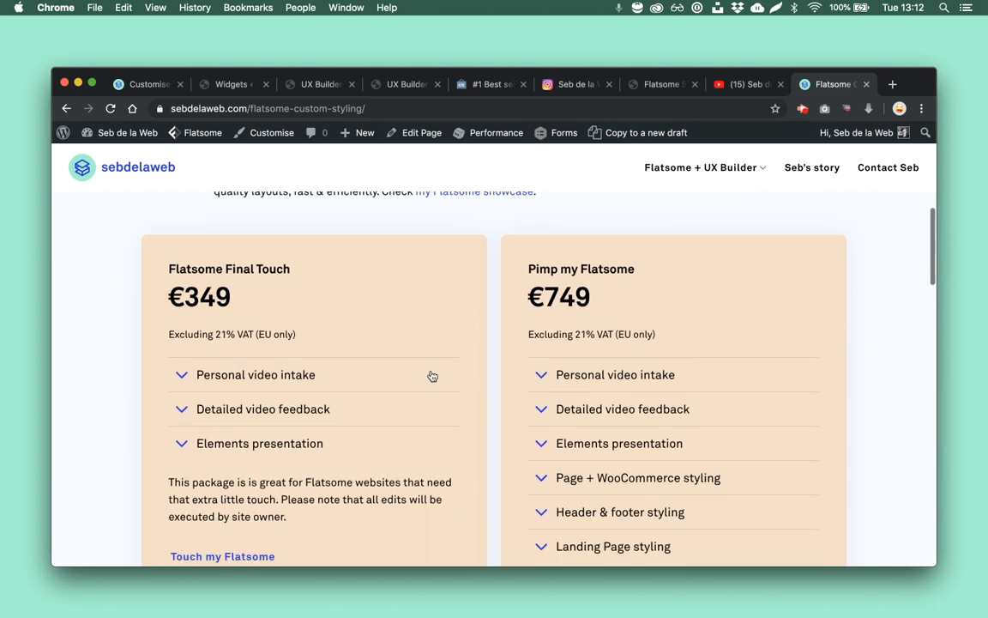
scroll(421, 387, "down", 5)
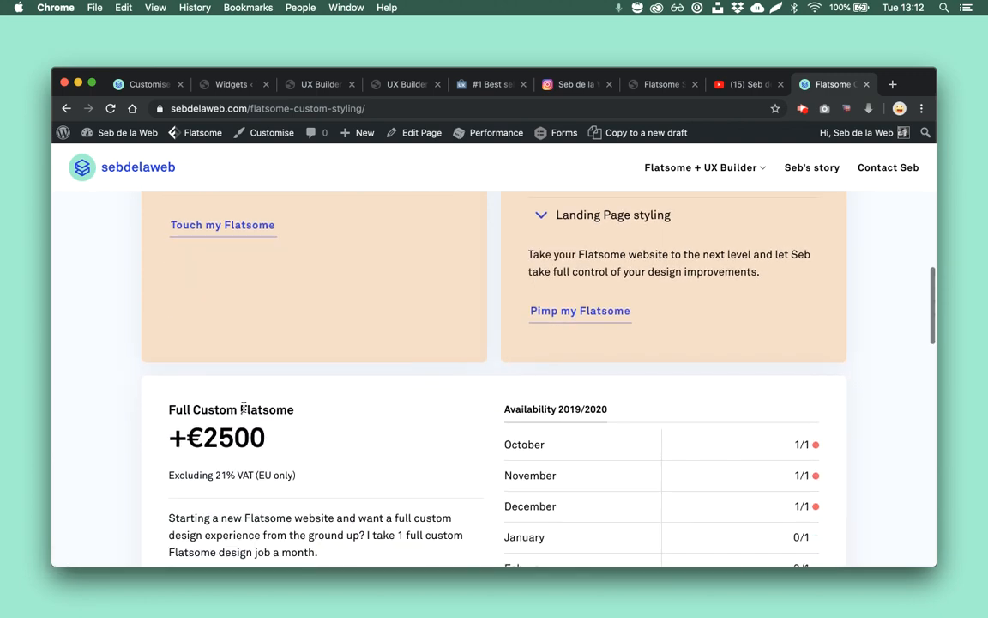
scroll(360, 420, "down", 2)
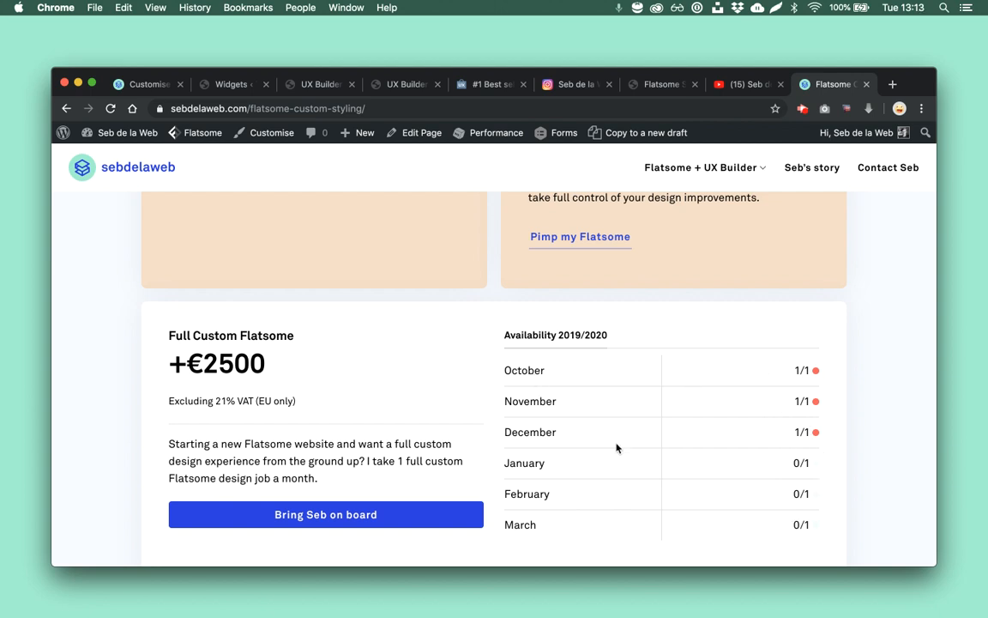
scroll(547, 445, "up", 1)
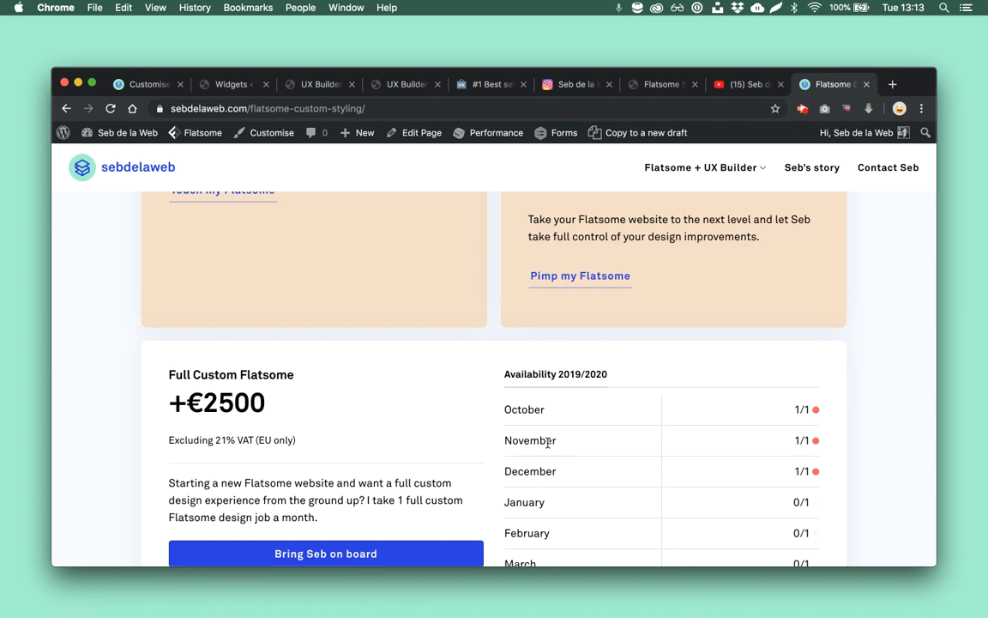
scroll(548, 442, "up", 15)
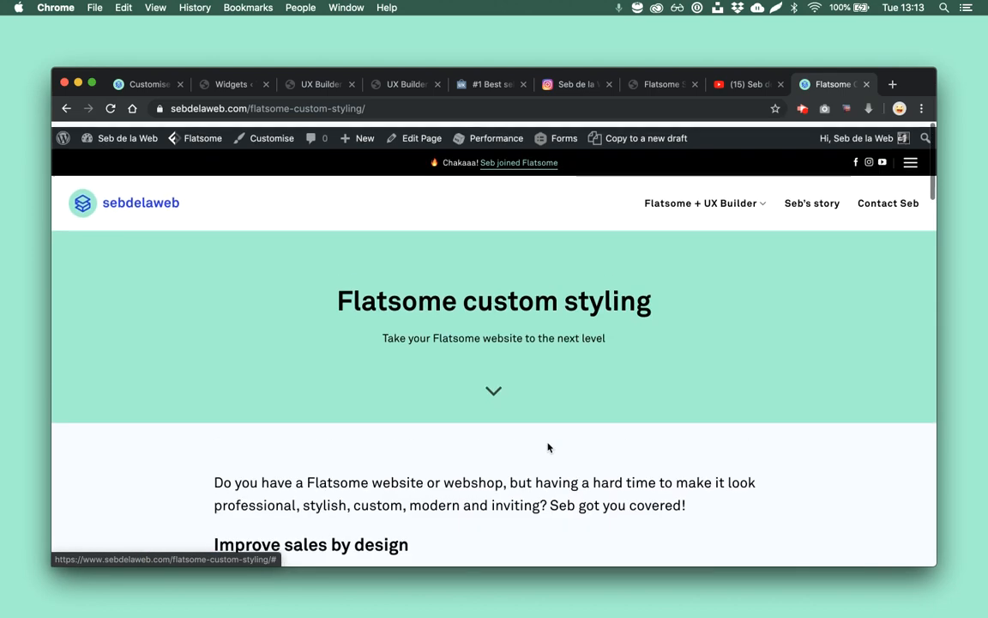